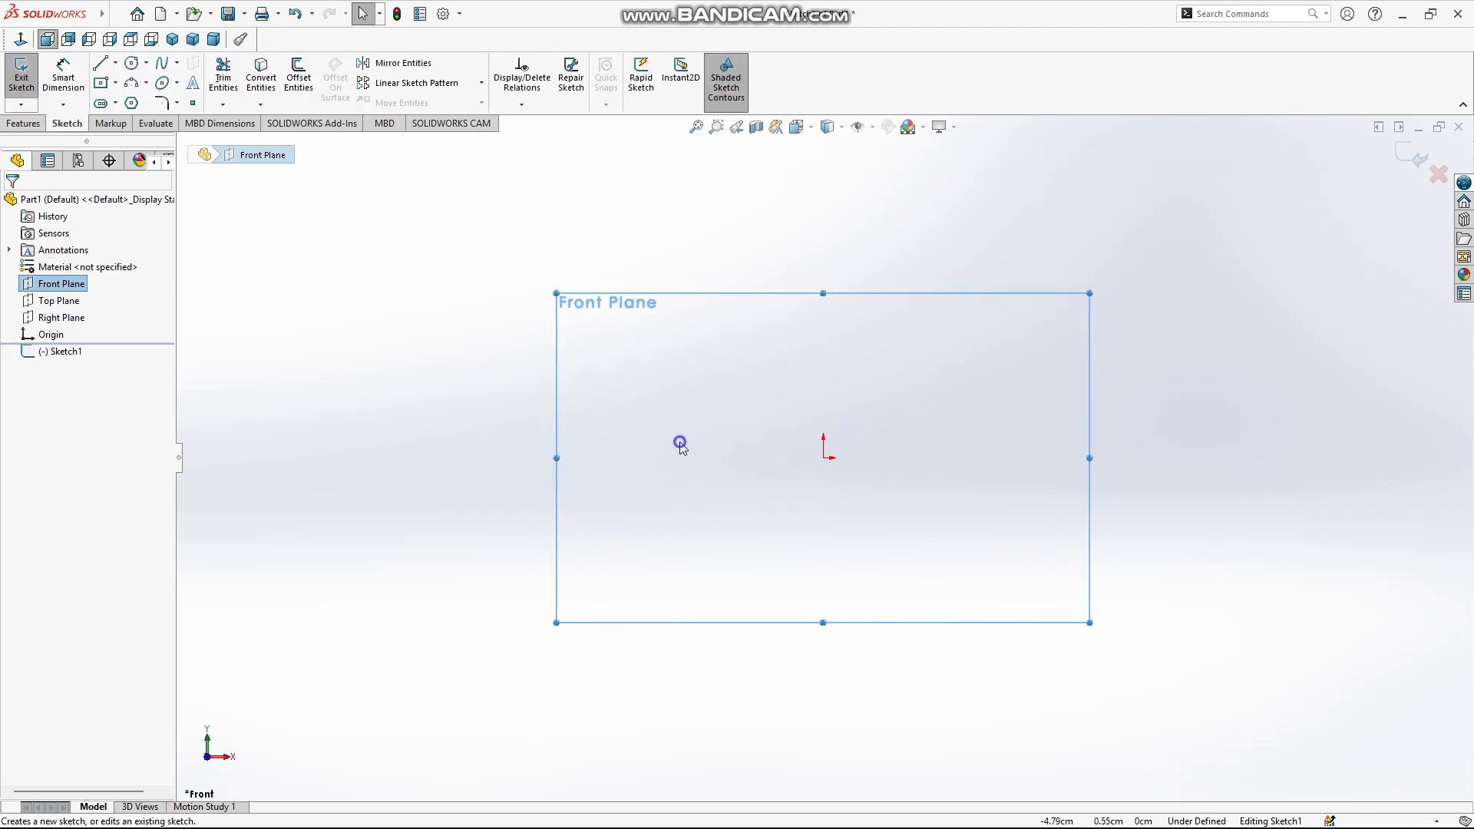
Sketch a circle centred on the origin on the Front Plane with a radius of about 2.89 cm
{"action": "mouse_move", "coordinate": [680, 444]}
{"action": "right_mouse_down"}
{"action": "mouse_move", "coordinate": [711, 442]}
{"action": "mouse_move", "coordinate": [662, 432]}
{"action": "mouse_move", "coordinate": [676, 426]}
{"action": "mouse_move", "coordinate": [701, 447]}
{"action": "mouse_move", "coordinate": [660, 433]}
{"action": "mouse_move", "coordinate": [626, 460]}
{"action": "mouse_move", "coordinate": [697, 428]}
{"action": "mouse_move", "coordinate": [660, 451]}
{"action": "mouse_move", "coordinate": [670, 432]}
{"action": "mouse_move", "coordinate": [632, 435]}
{"action": "mouse_move", "coordinate": [657, 461]}
{"action": "mouse_move", "coordinate": [689, 451]}
{"action": "mouse_move", "coordinate": [678, 409]}
{"action": "right_mouse_up"}
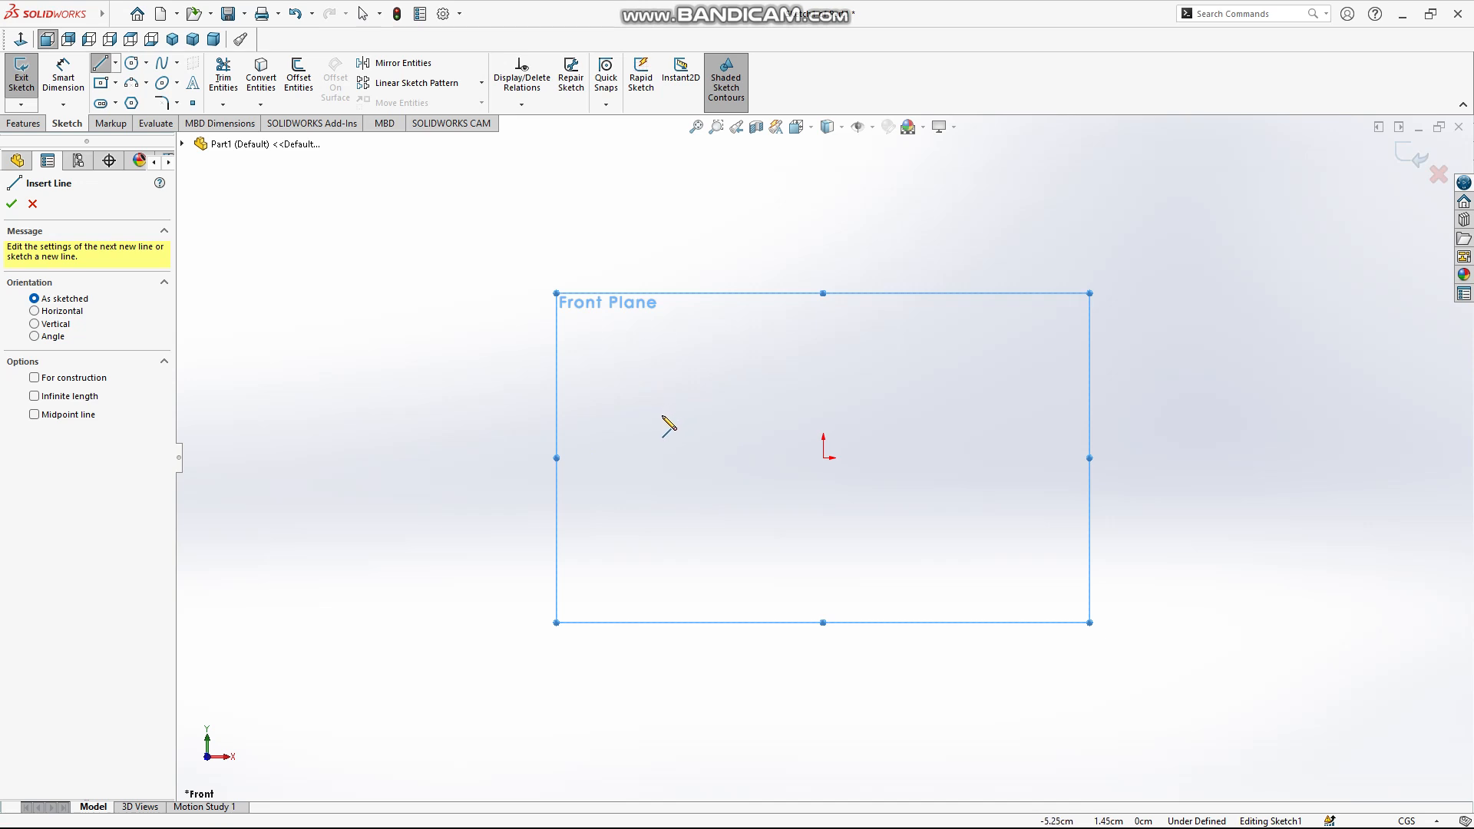
{"action": "right_click_drag", "start_coordinate": [670, 423], "coordinate": [724, 434]}
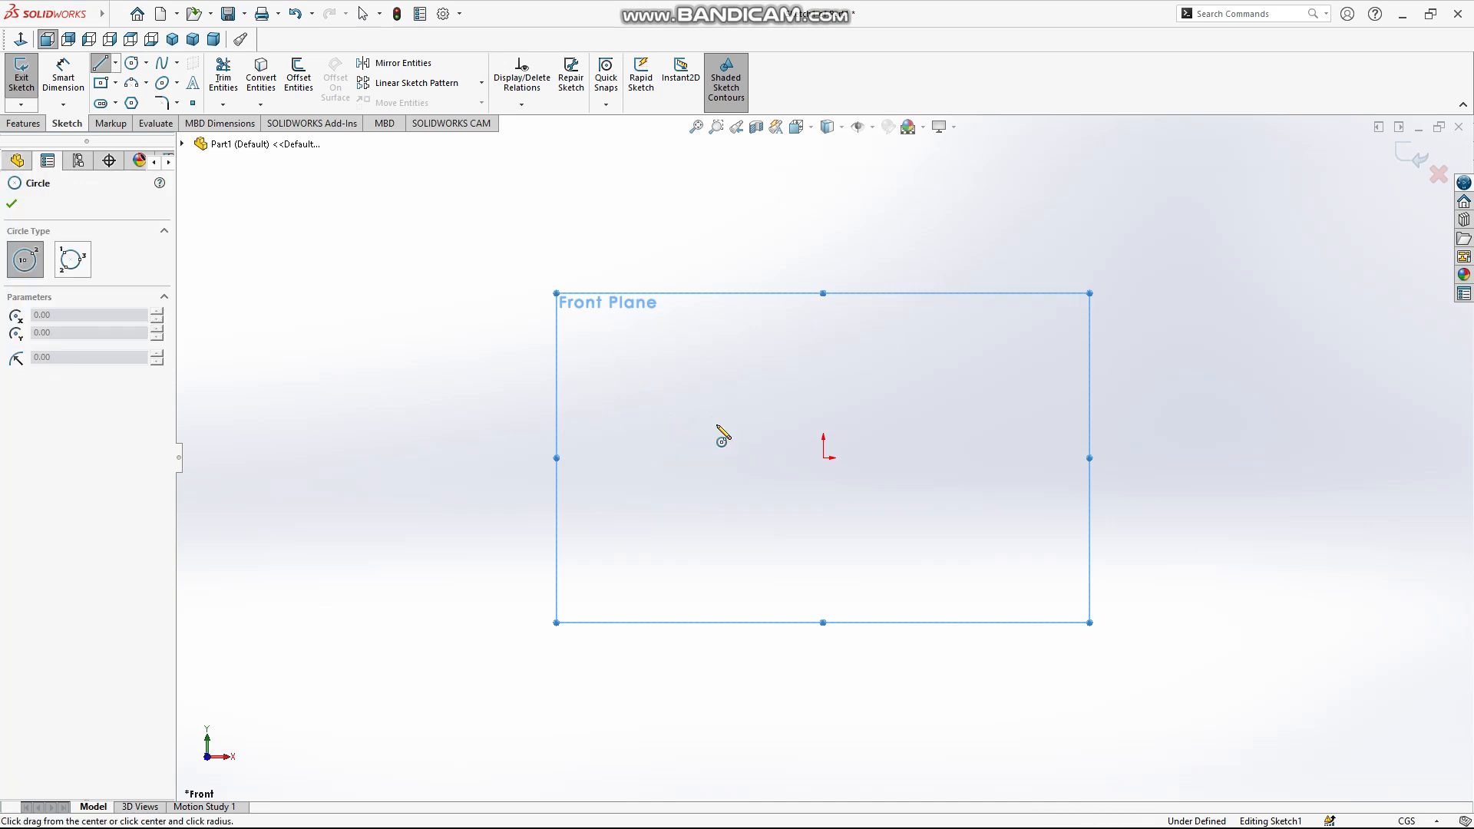
{"action": "left_click", "coordinate": [824, 458]}
{"action": "left_click", "coordinate": [750, 510]}
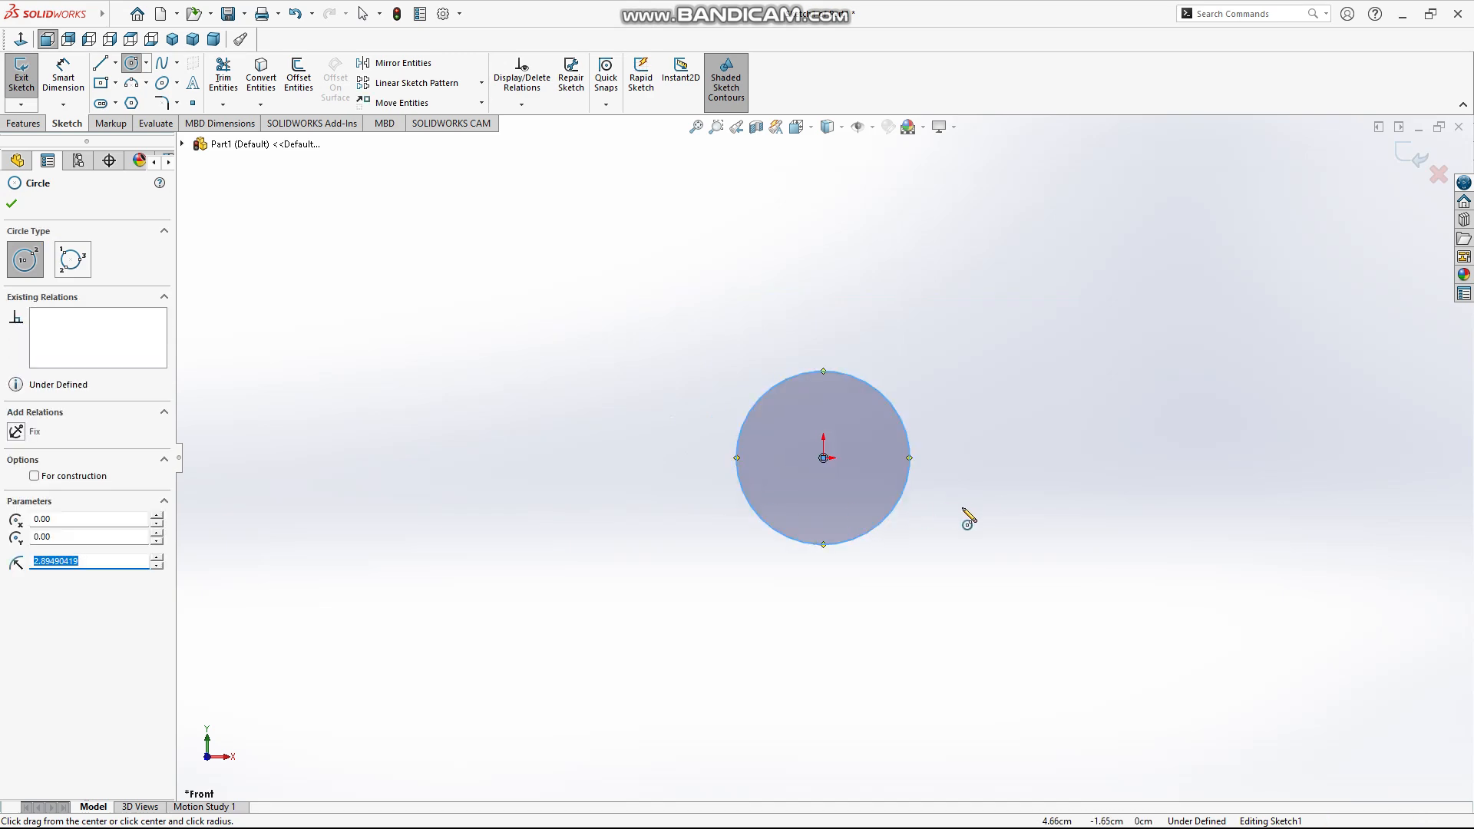
Dimension the circle's diameter as 5 cm
{"action": "right_click_drag", "start_coordinate": [967, 514], "coordinate": [967, 427]}
{"action": "left_click", "coordinate": [884, 401]}
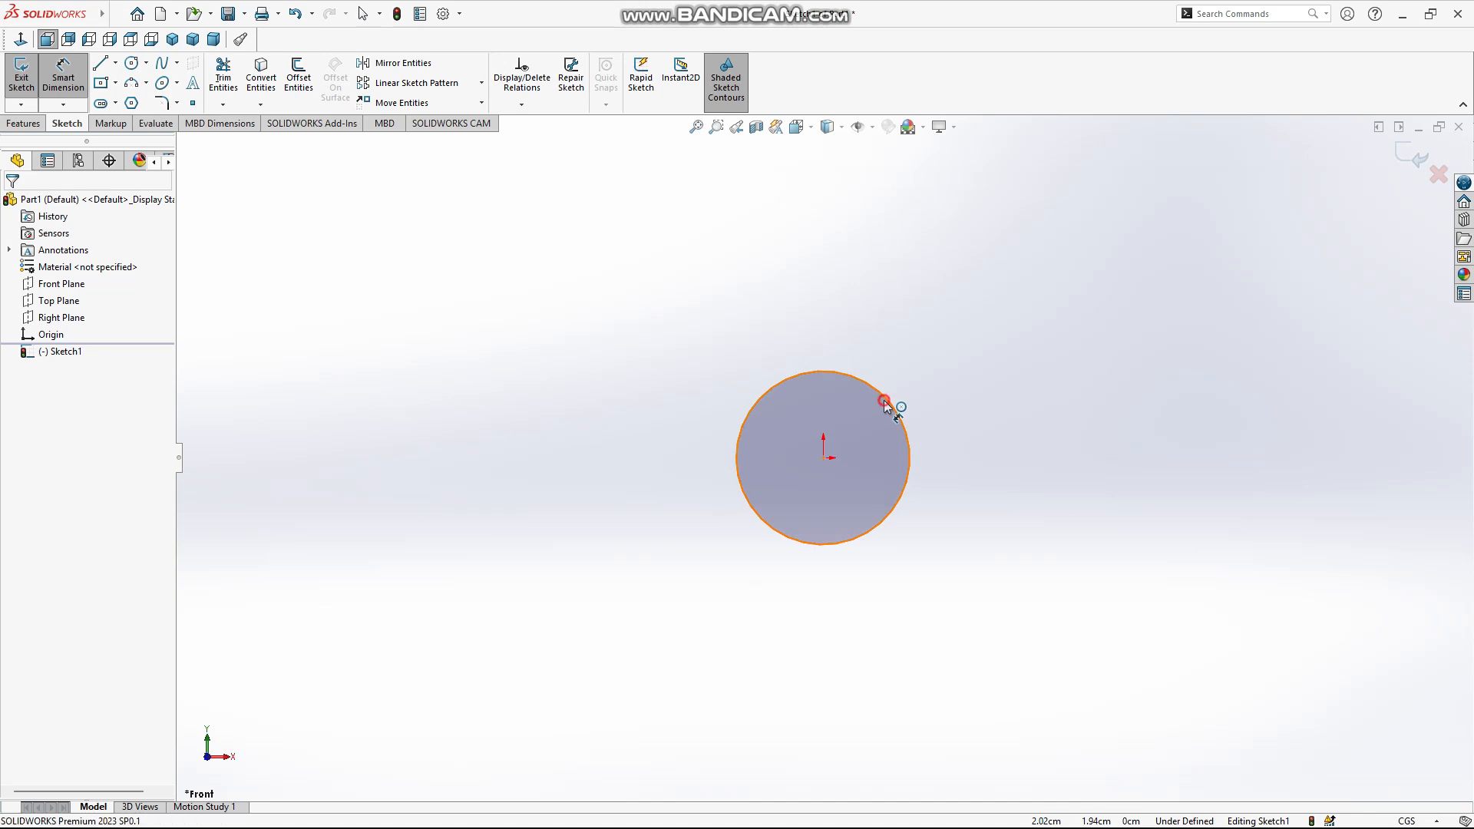
{"action": "left_click", "coordinate": [989, 418]}
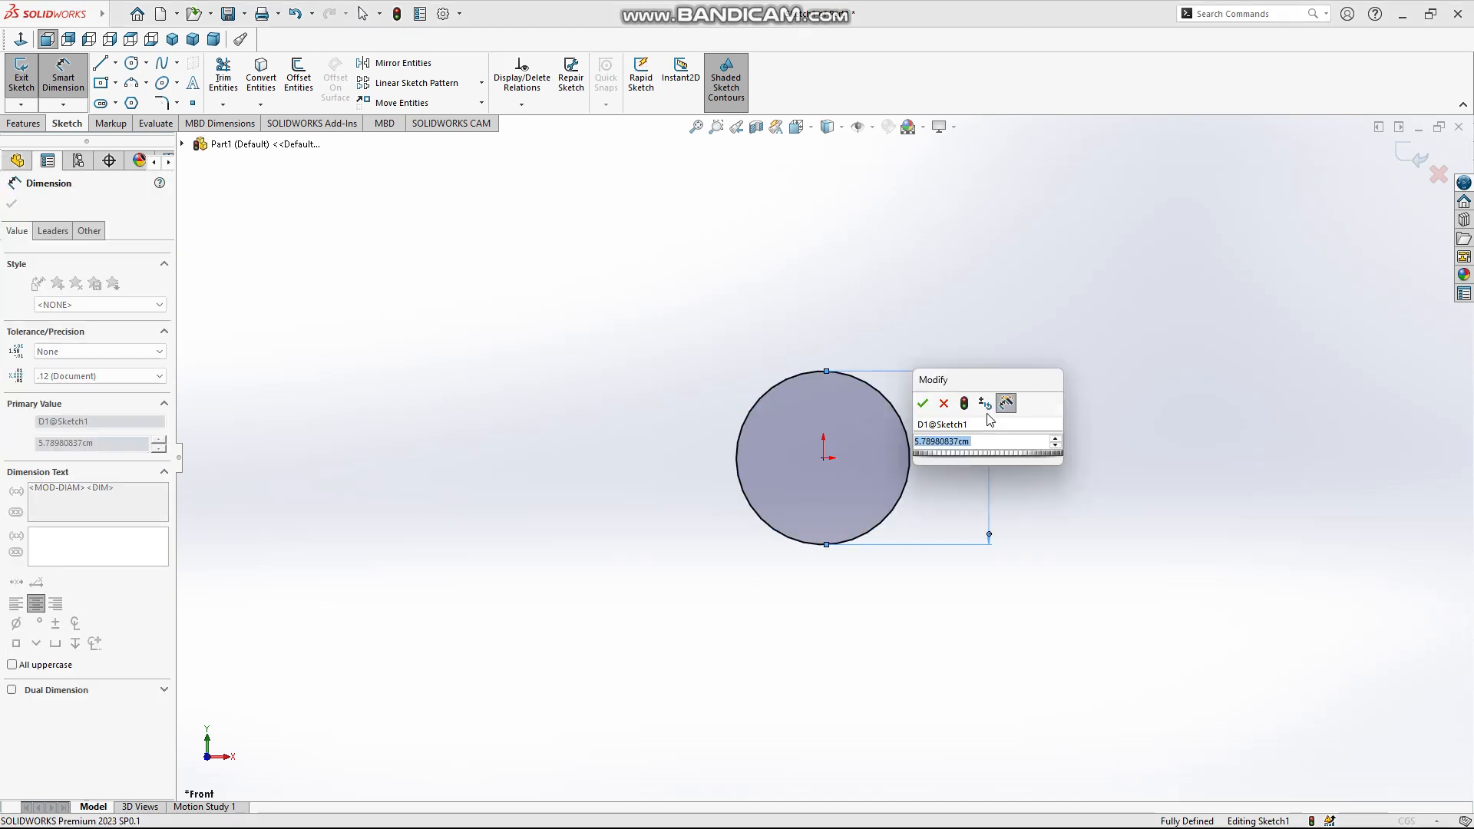
{"action": "type", "text": "5"}
{"action": "key", "text": "Return"}
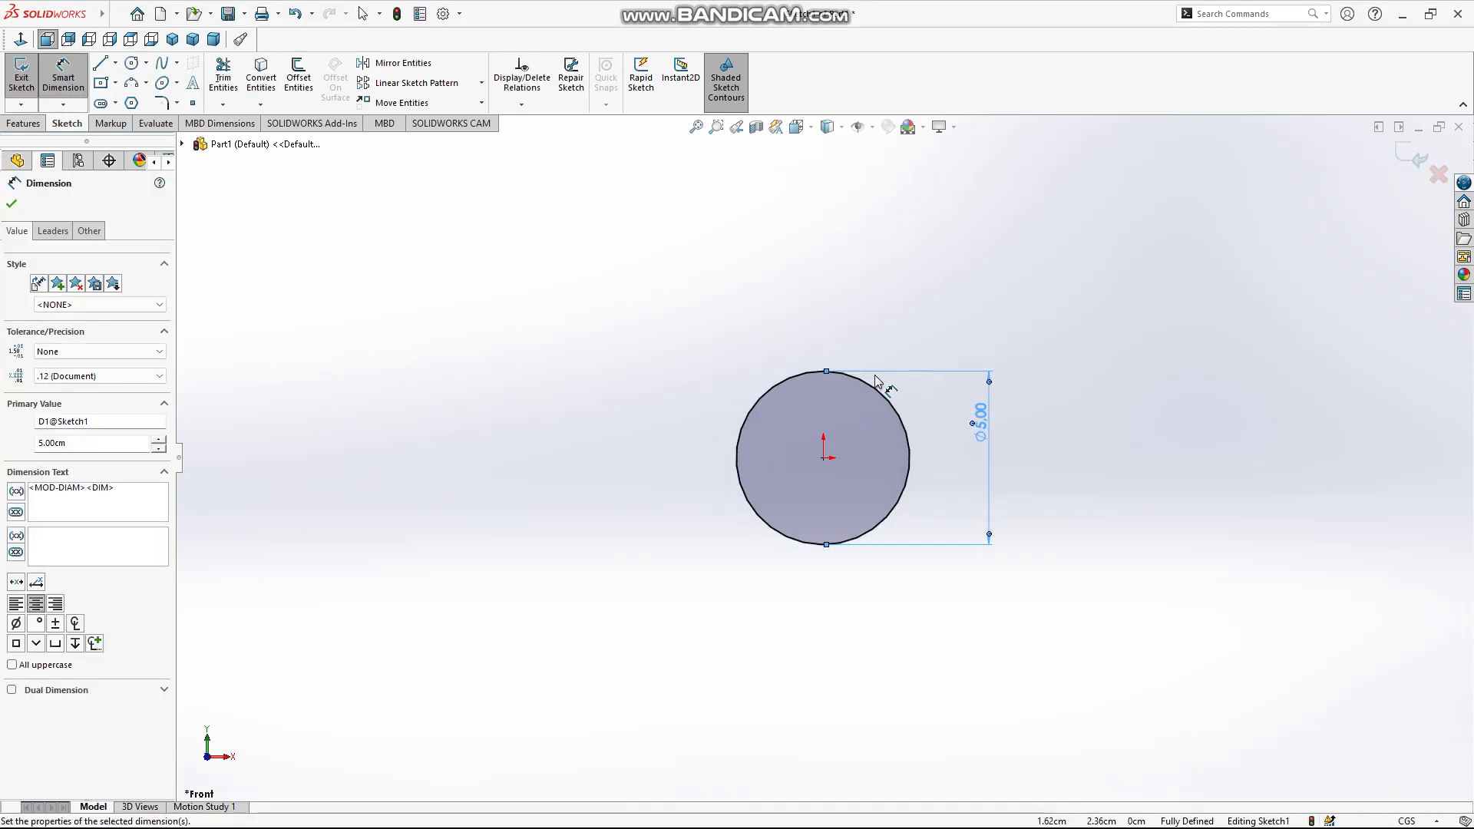
Start an Extruded Boss/Base from the circle sketch
{"action": "left_click", "coordinate": [23, 123]}
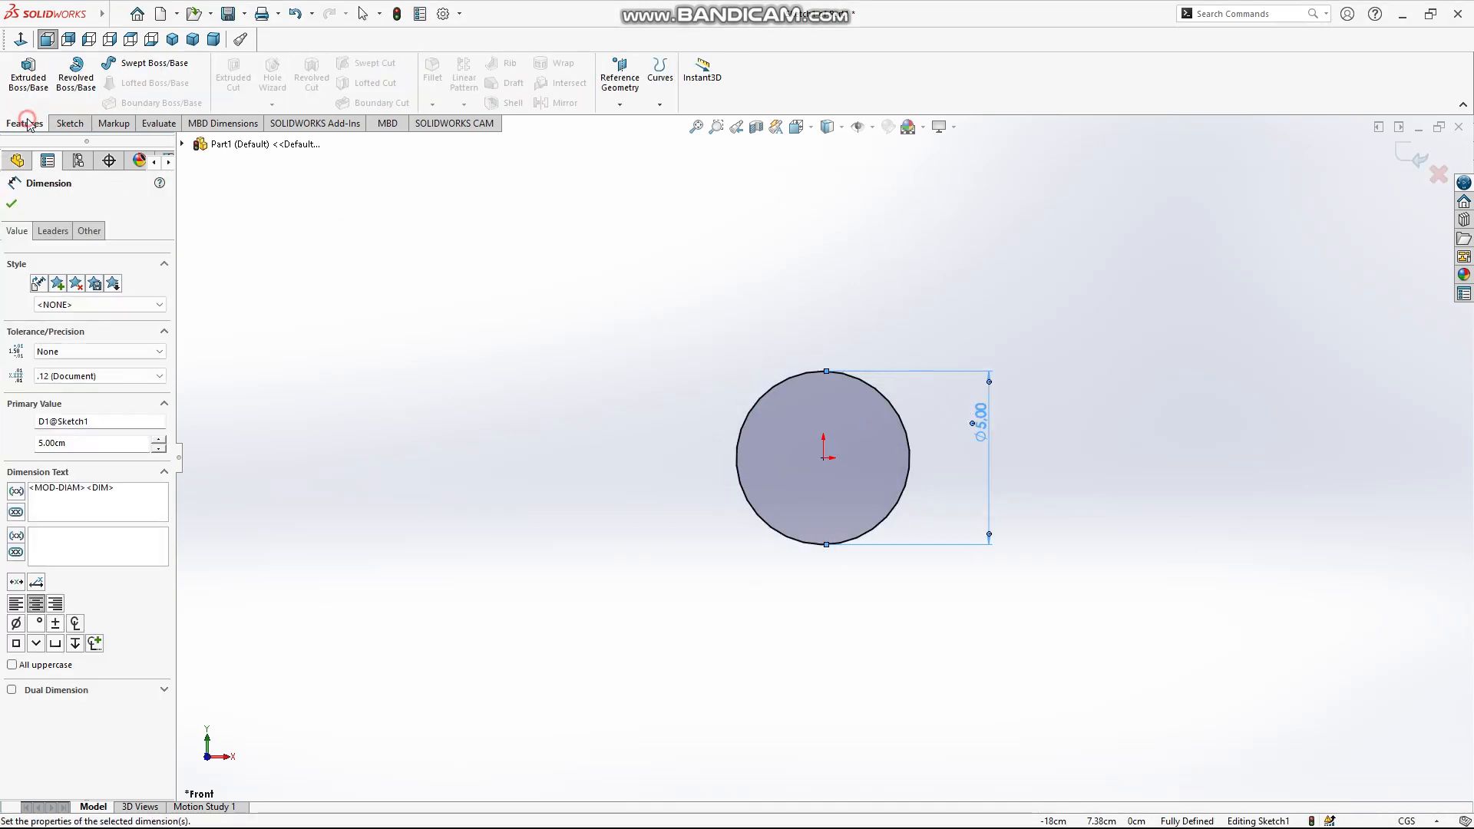
{"action": "left_click", "coordinate": [29, 75]}
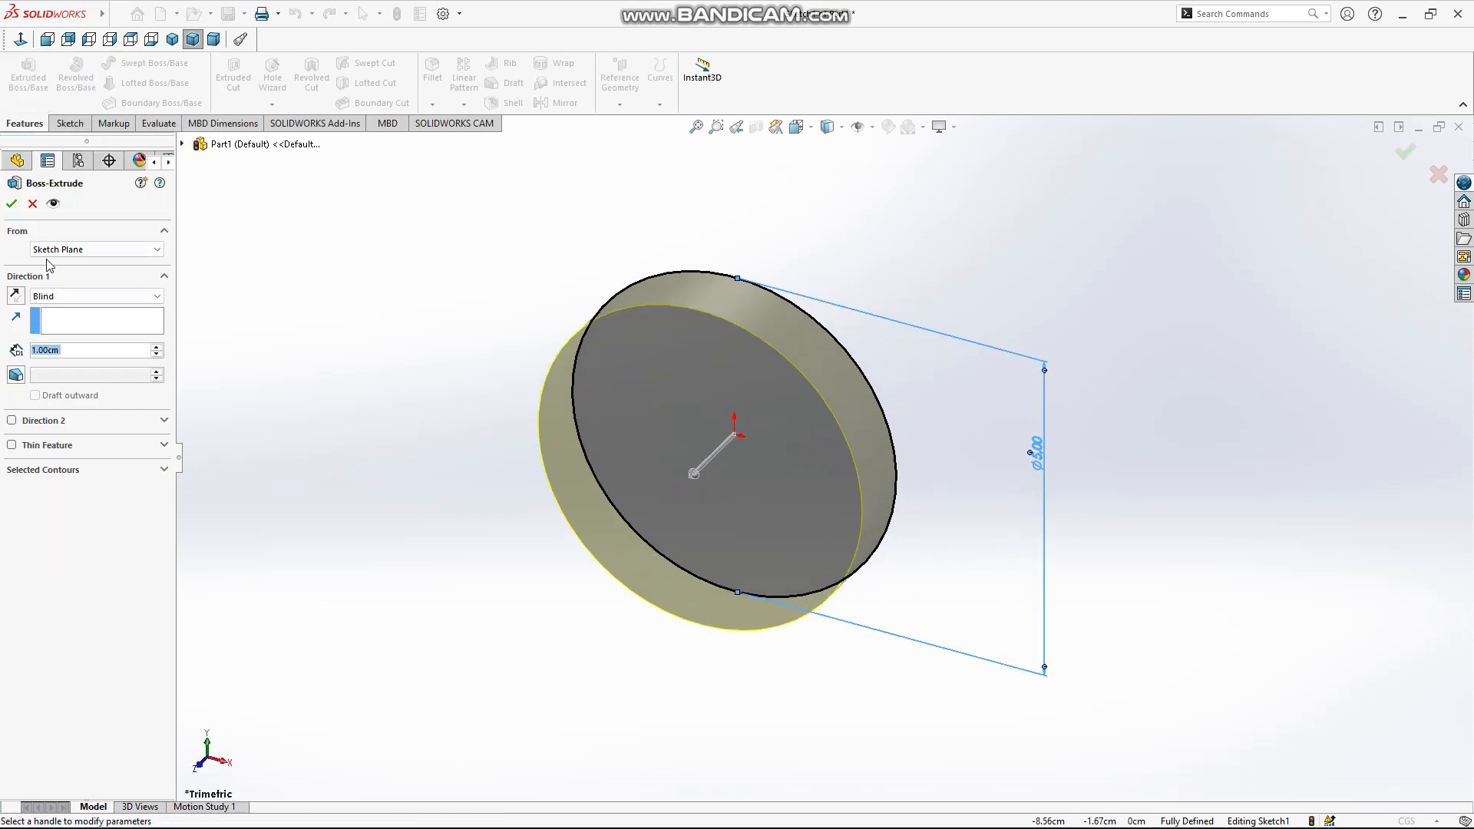
Try the Surface/Face/Plane start condition for the extrusion, and try an Offset start of 2 cm and 1 cm
{"action": "left_click", "coordinate": [108, 251]}
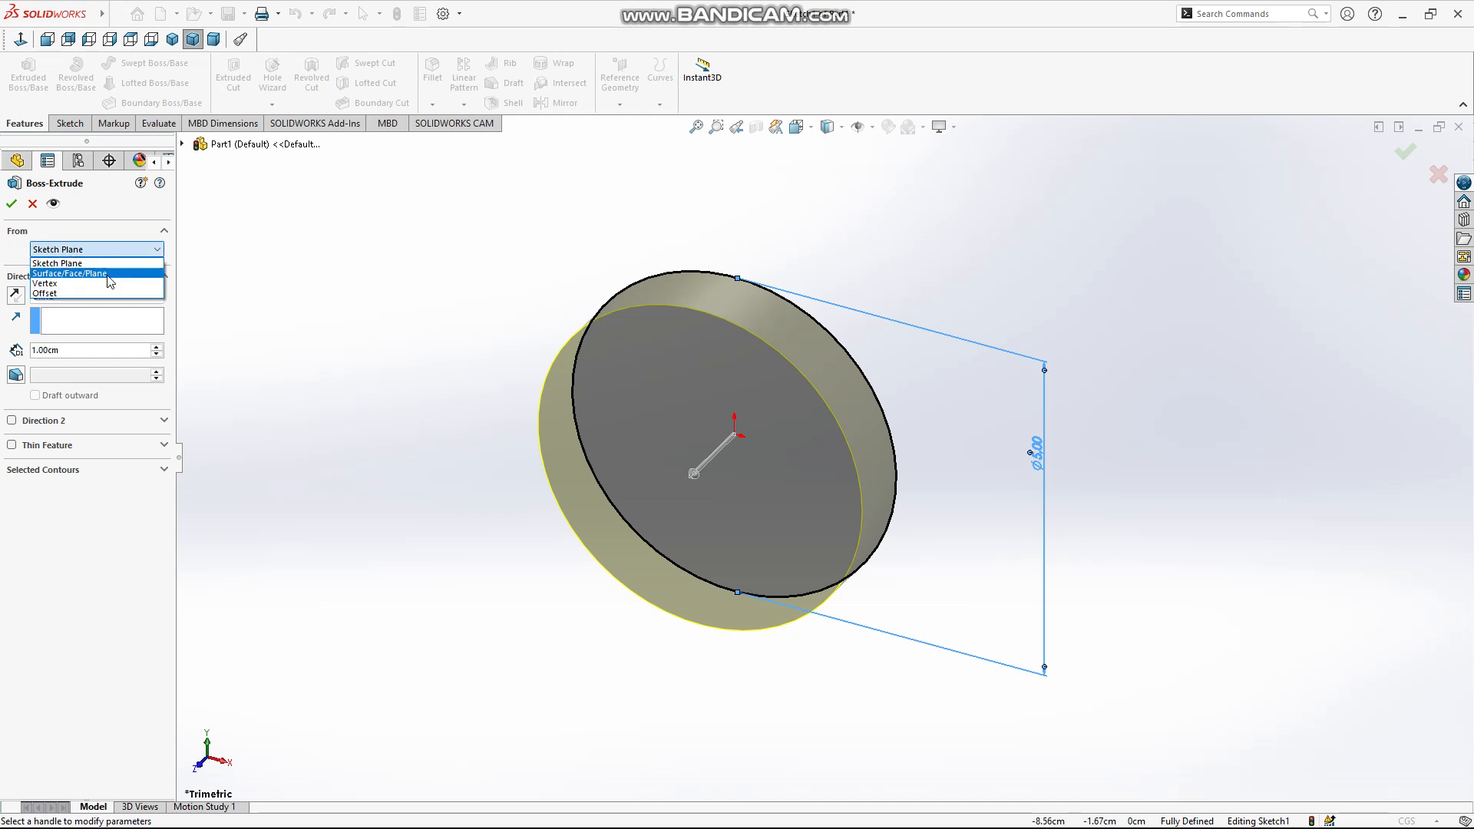
{"action": "left_click", "coordinate": [109, 274]}
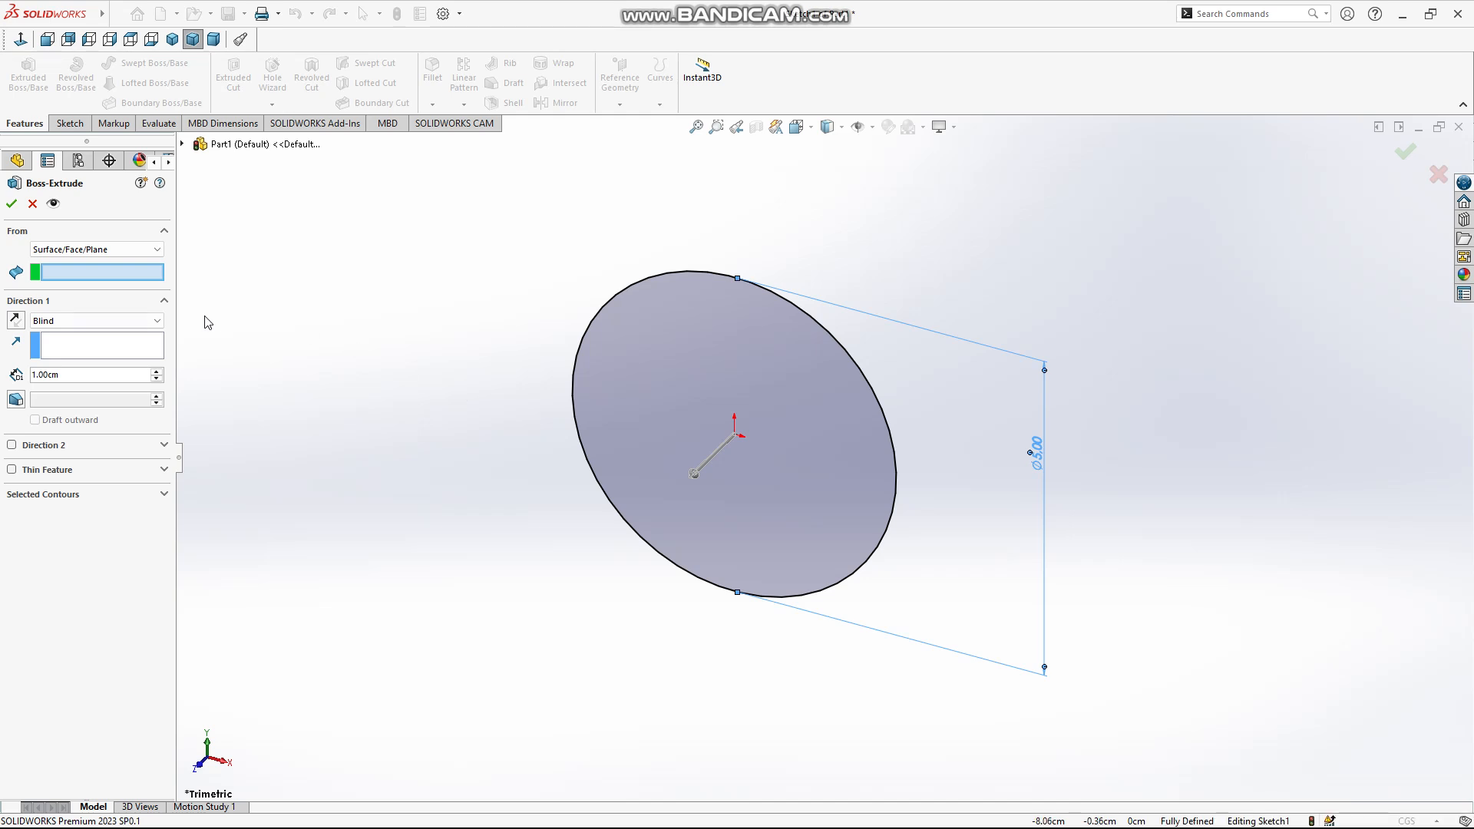
{"action": "left_click", "coordinate": [127, 251]}
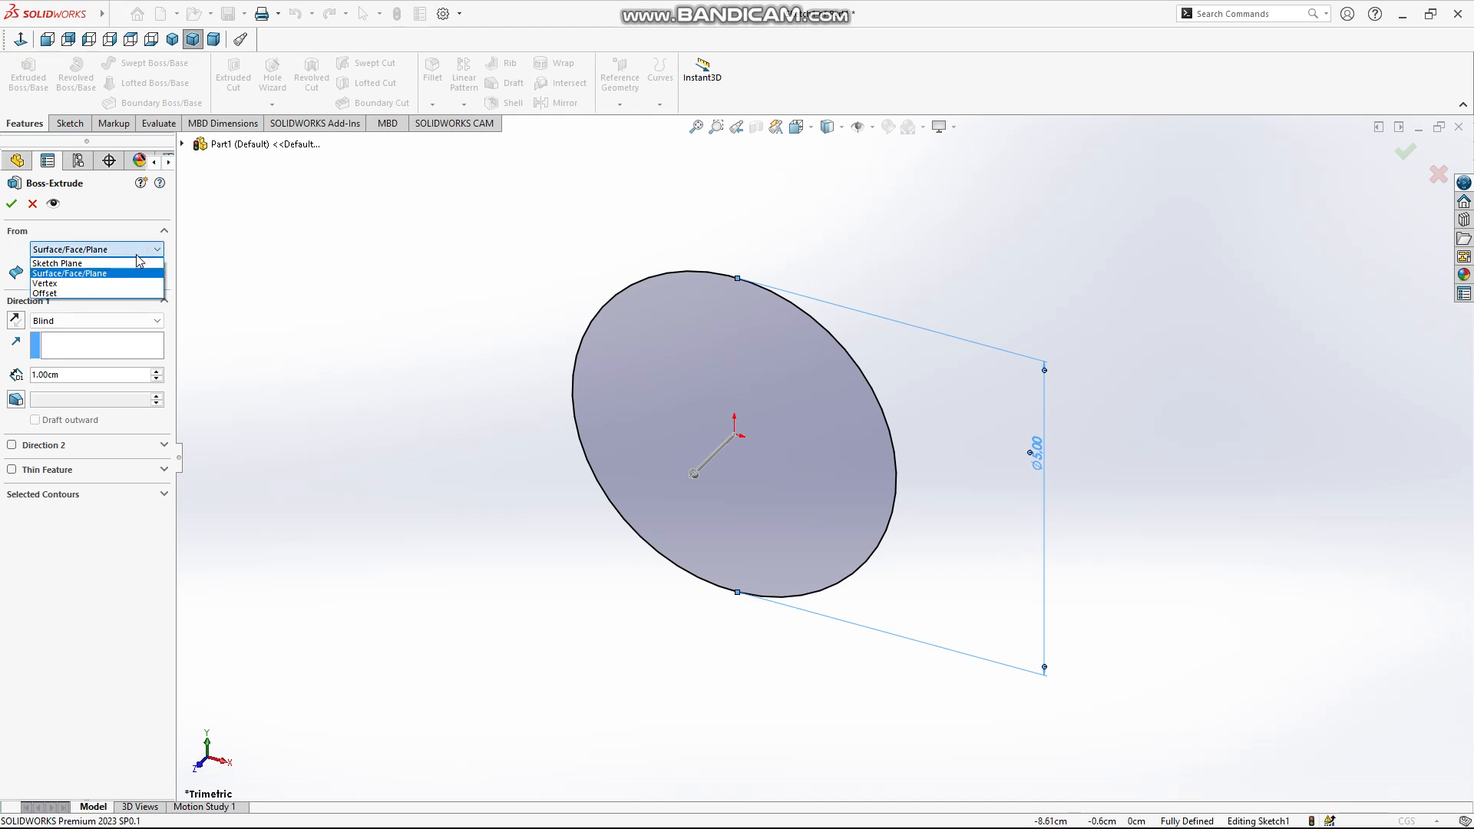
{"action": "left_click", "coordinate": [123, 294]}
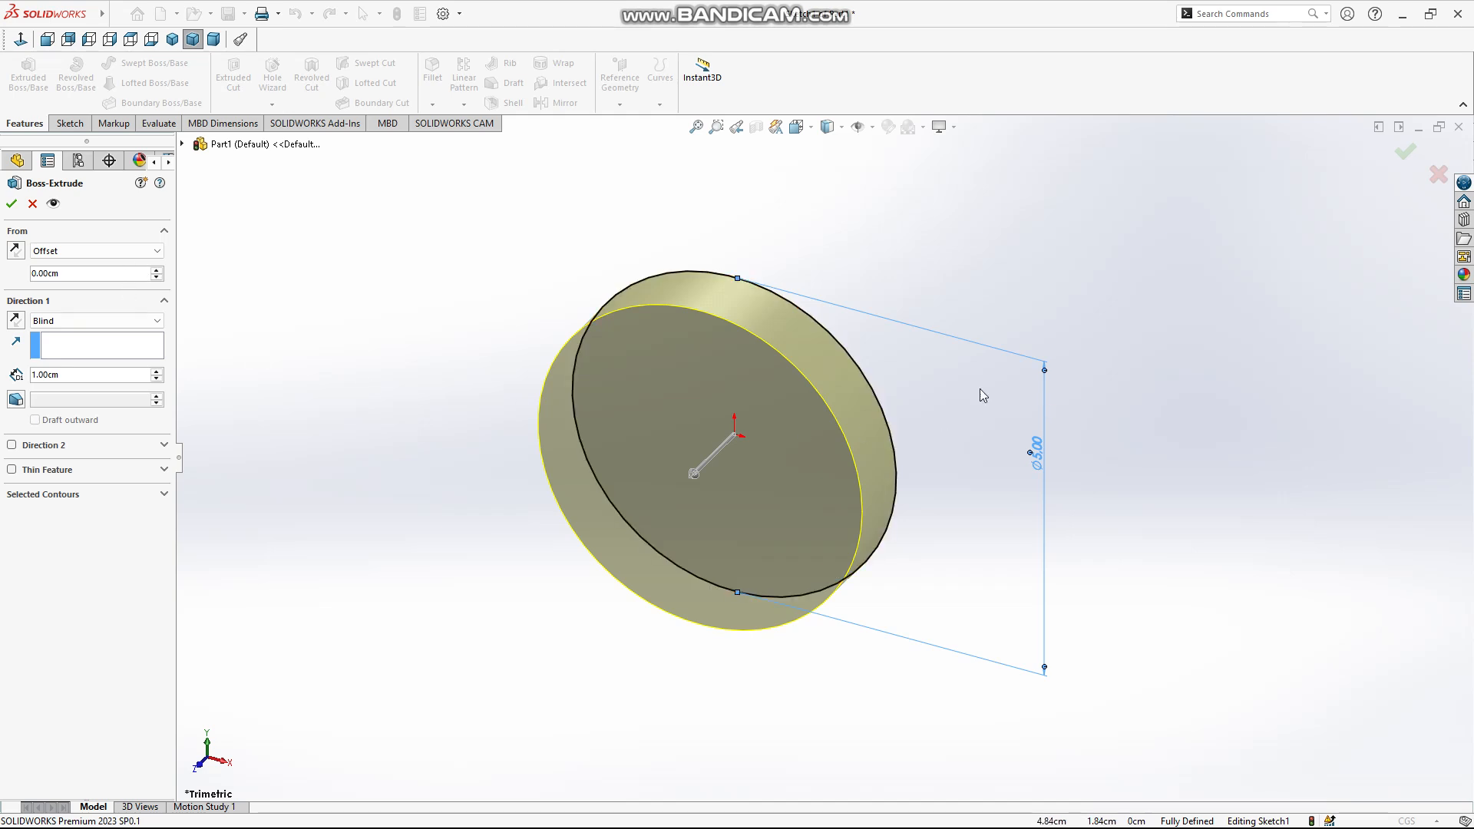
{"action": "middle_click_drag", "start_coordinate": [925, 398], "coordinate": [907, 358]}
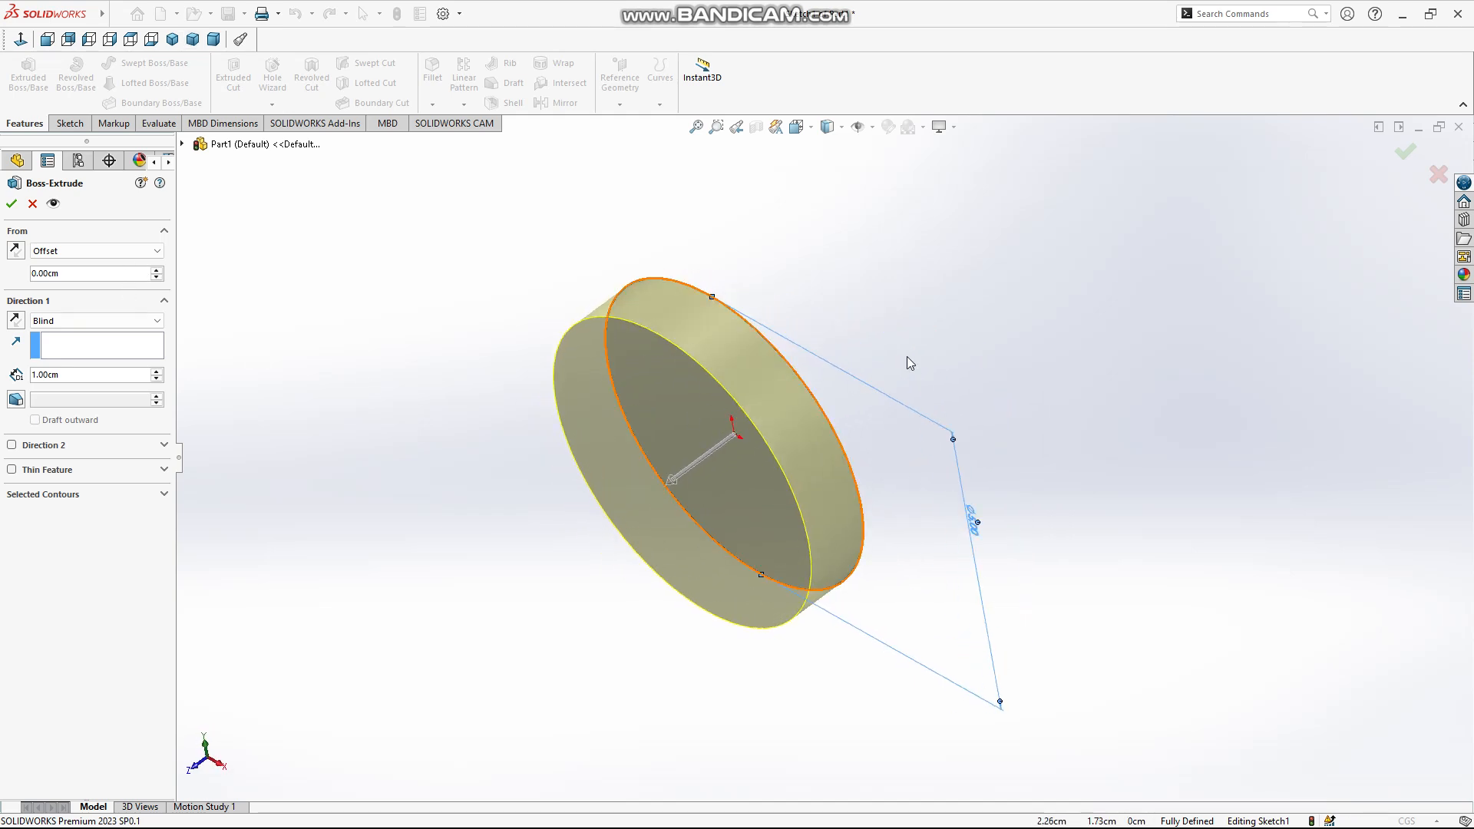
{"action": "left_click", "coordinate": [155, 271]}
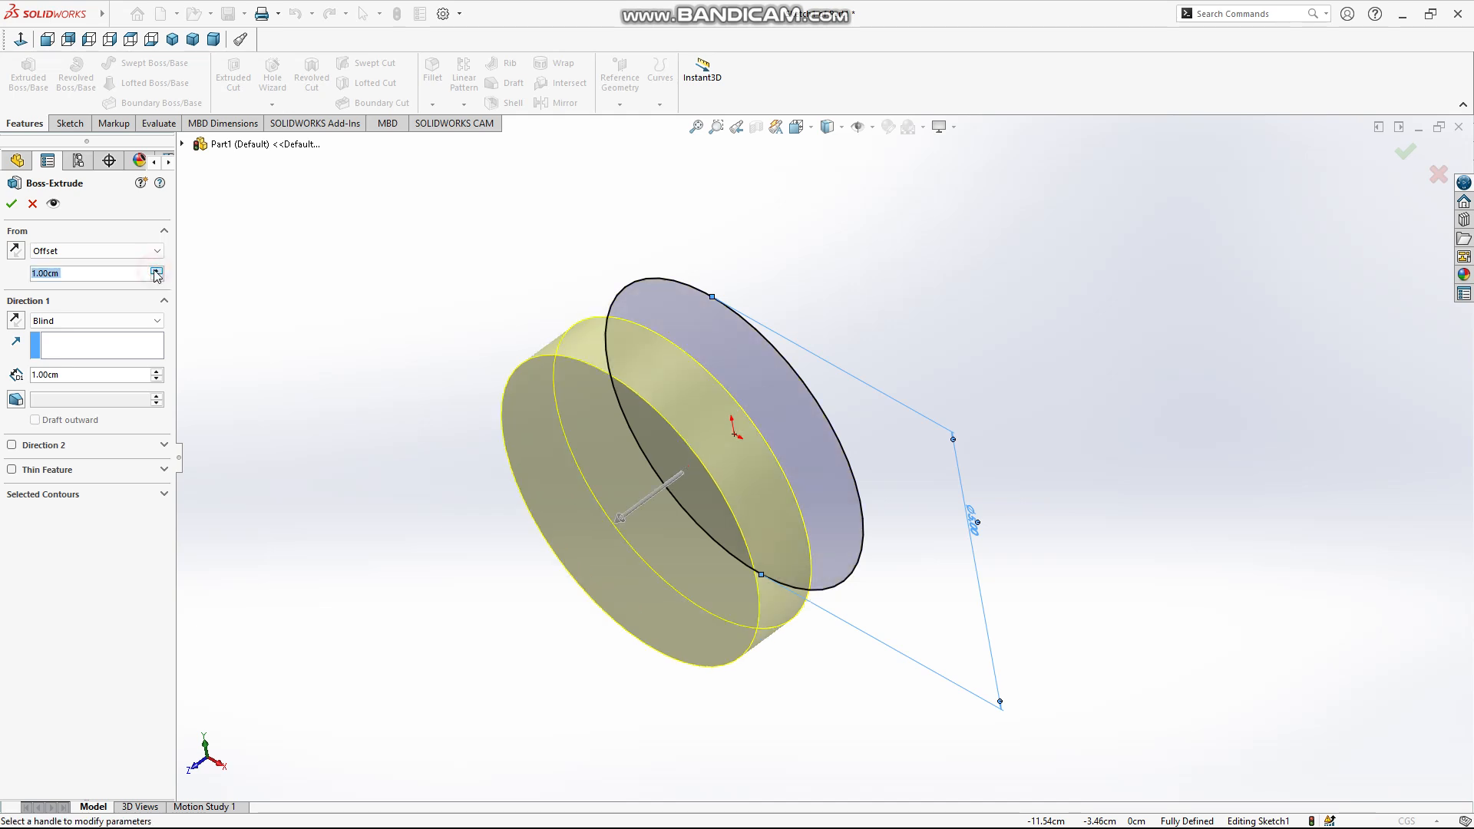
{"action": "left_click", "coordinate": [156, 270]}
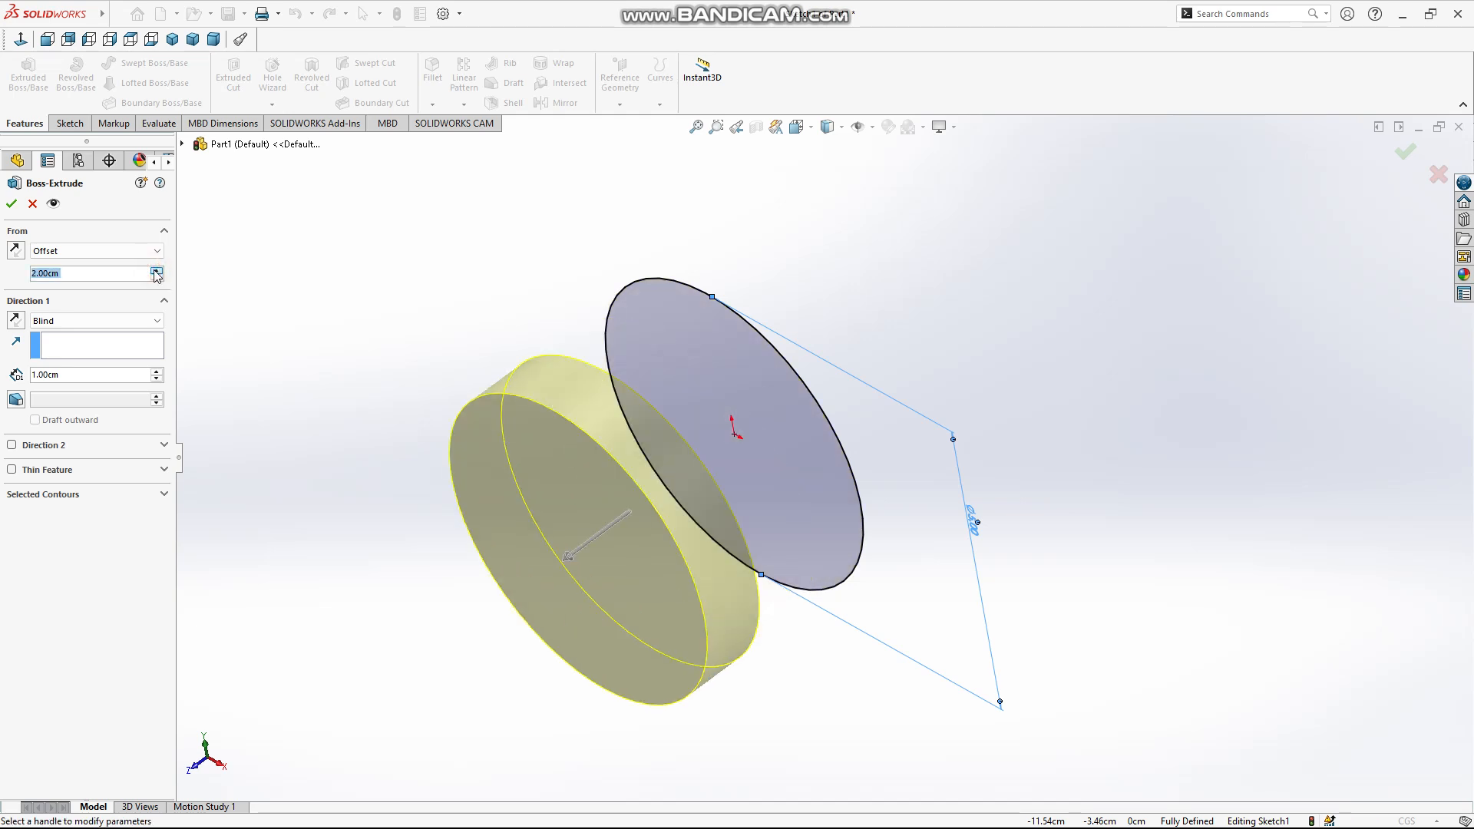
{"action": "left_click", "coordinate": [156, 277]}
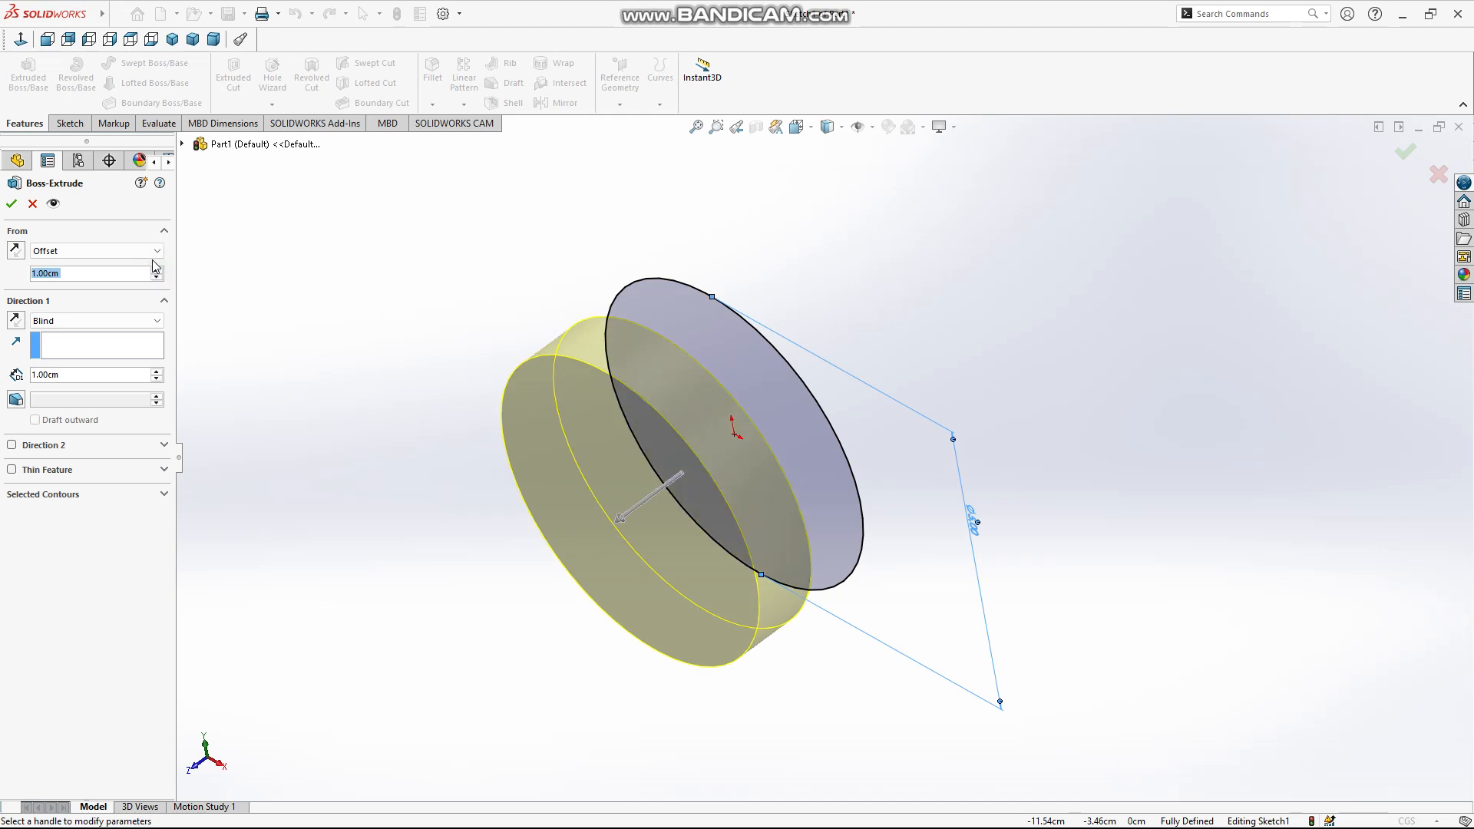
Try the Vertex start condition and return the extrusion's start to Sketch Plane
{"action": "left_click", "coordinate": [146, 251]}
{"action": "left_click", "coordinate": [135, 286]}
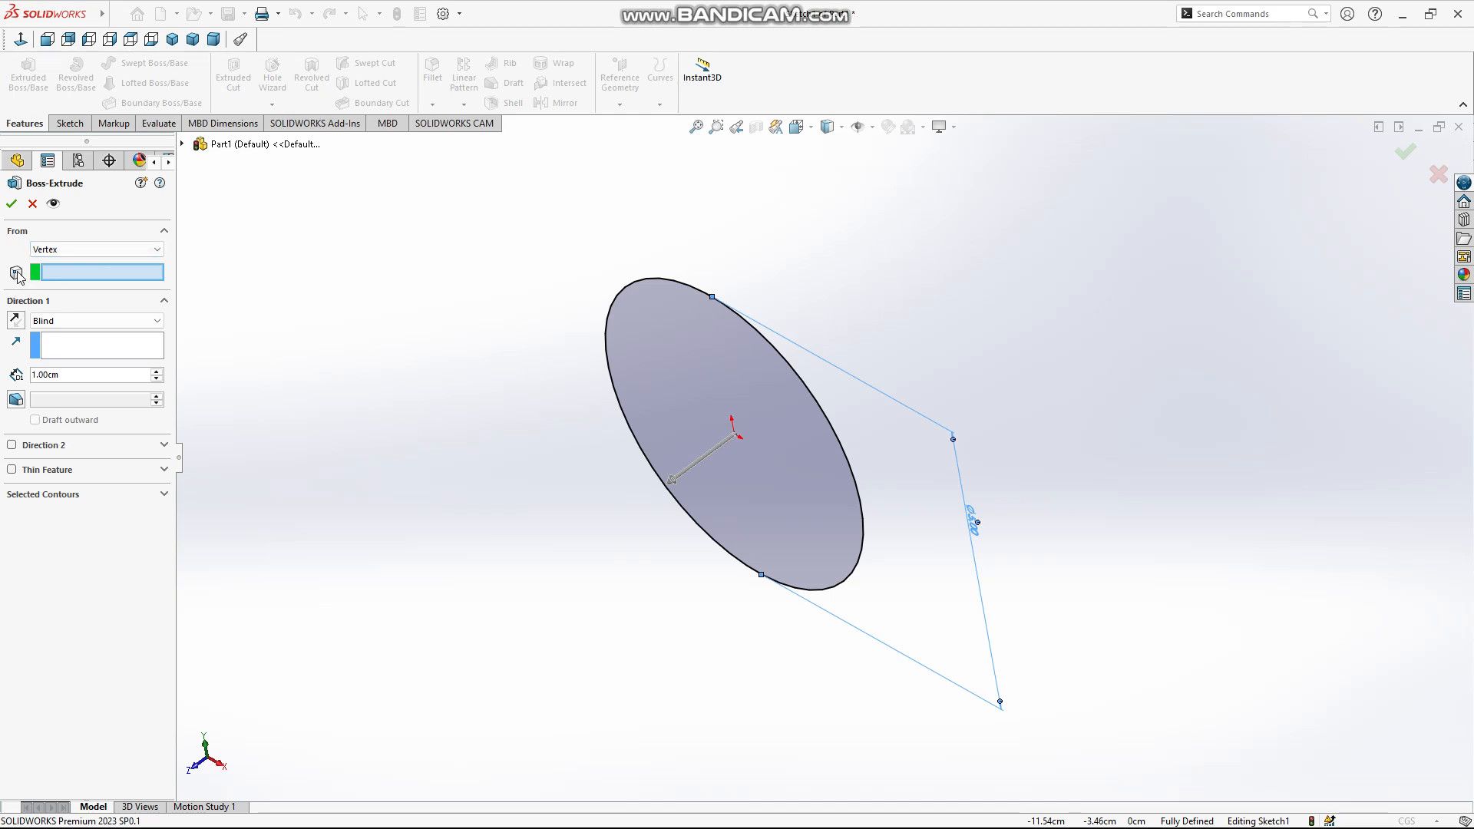
{"action": "left_click", "coordinate": [106, 252]}
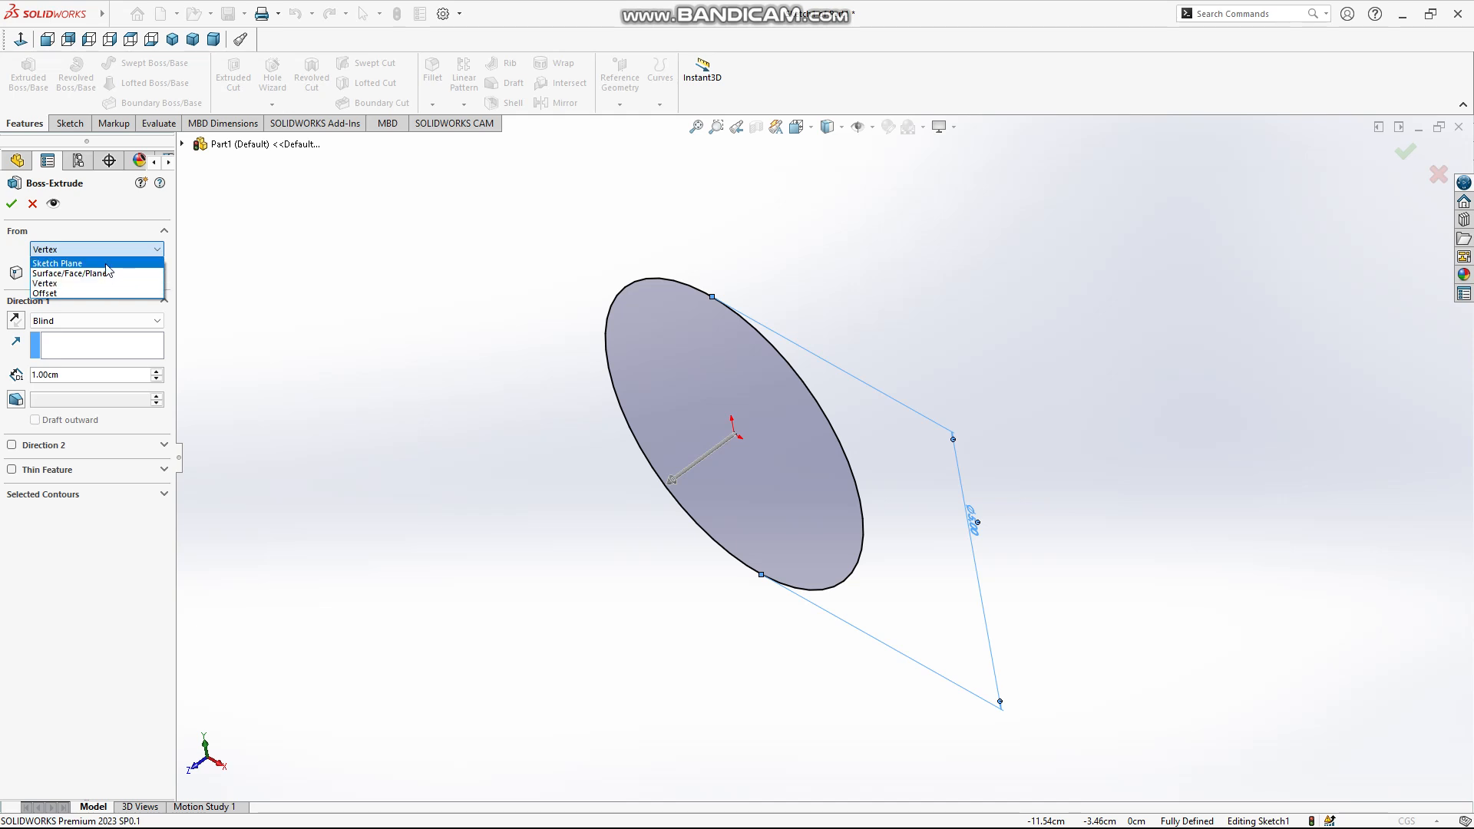
{"action": "left_click", "coordinate": [106, 265]}
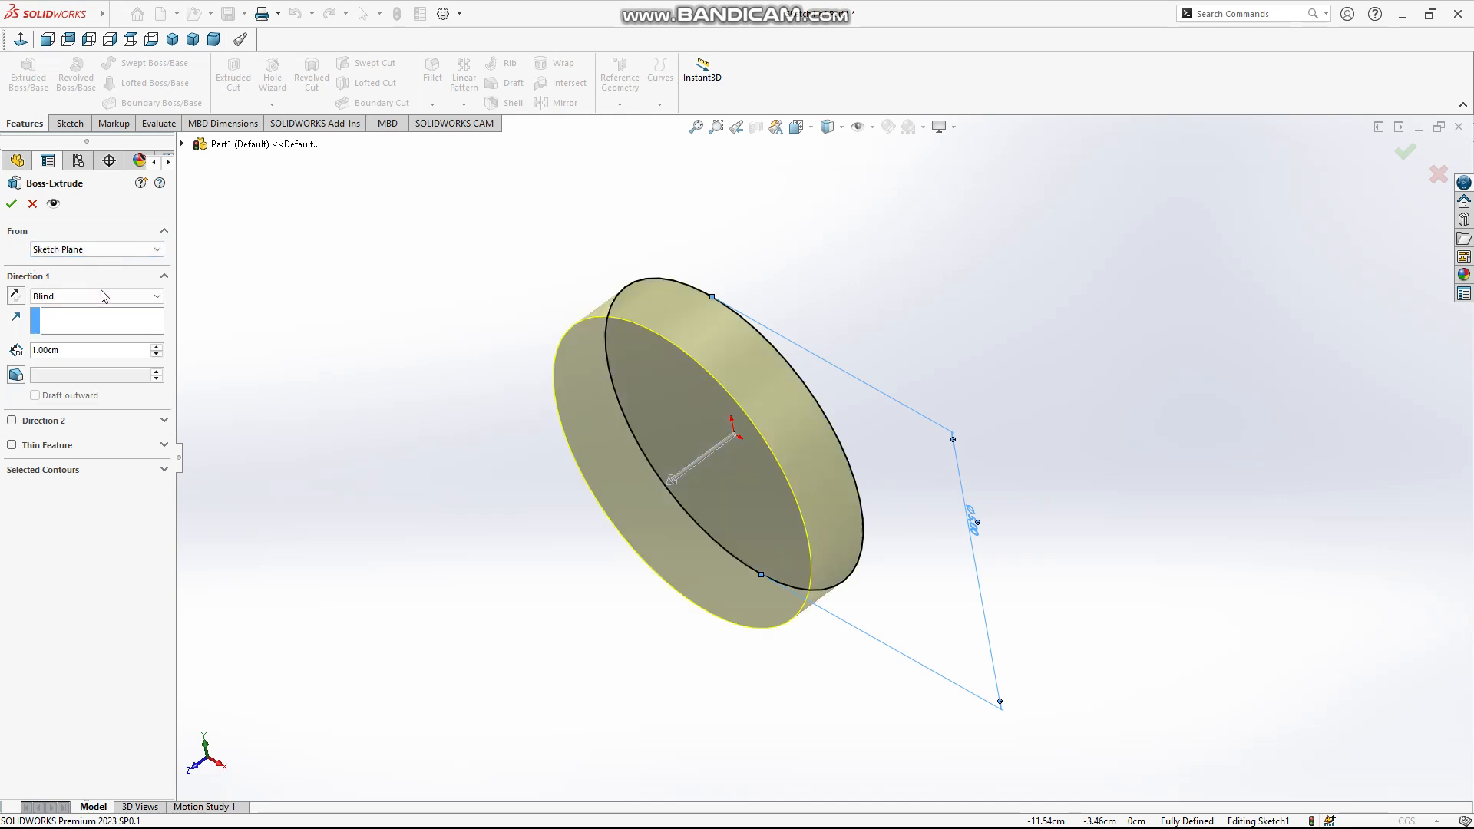
Try the Mid Plane end condition for Direction 1 and set it back to Blind
{"action": "left_click", "coordinate": [104, 296]}
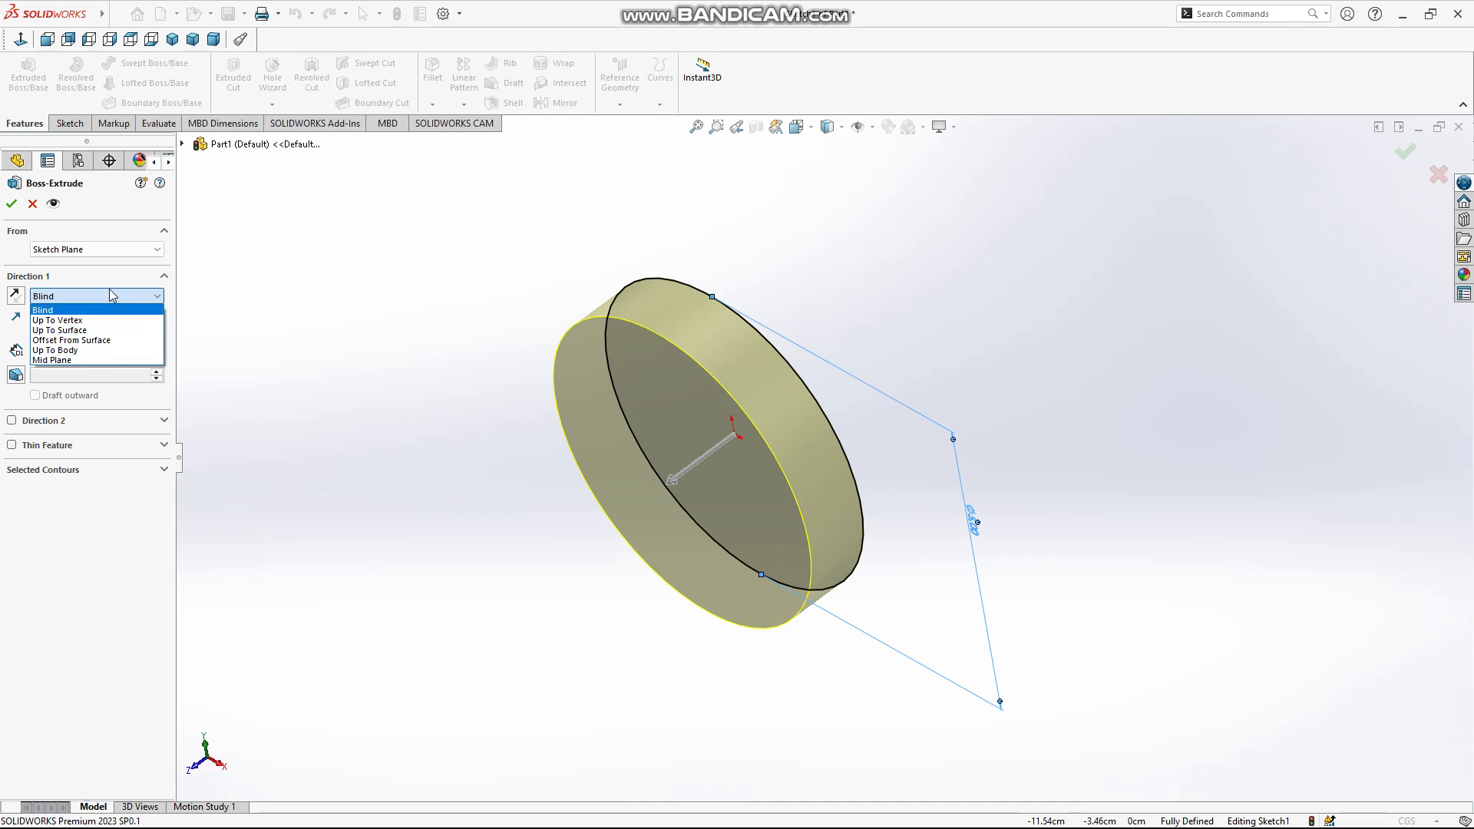
{"action": "left_click", "coordinate": [104, 361]}
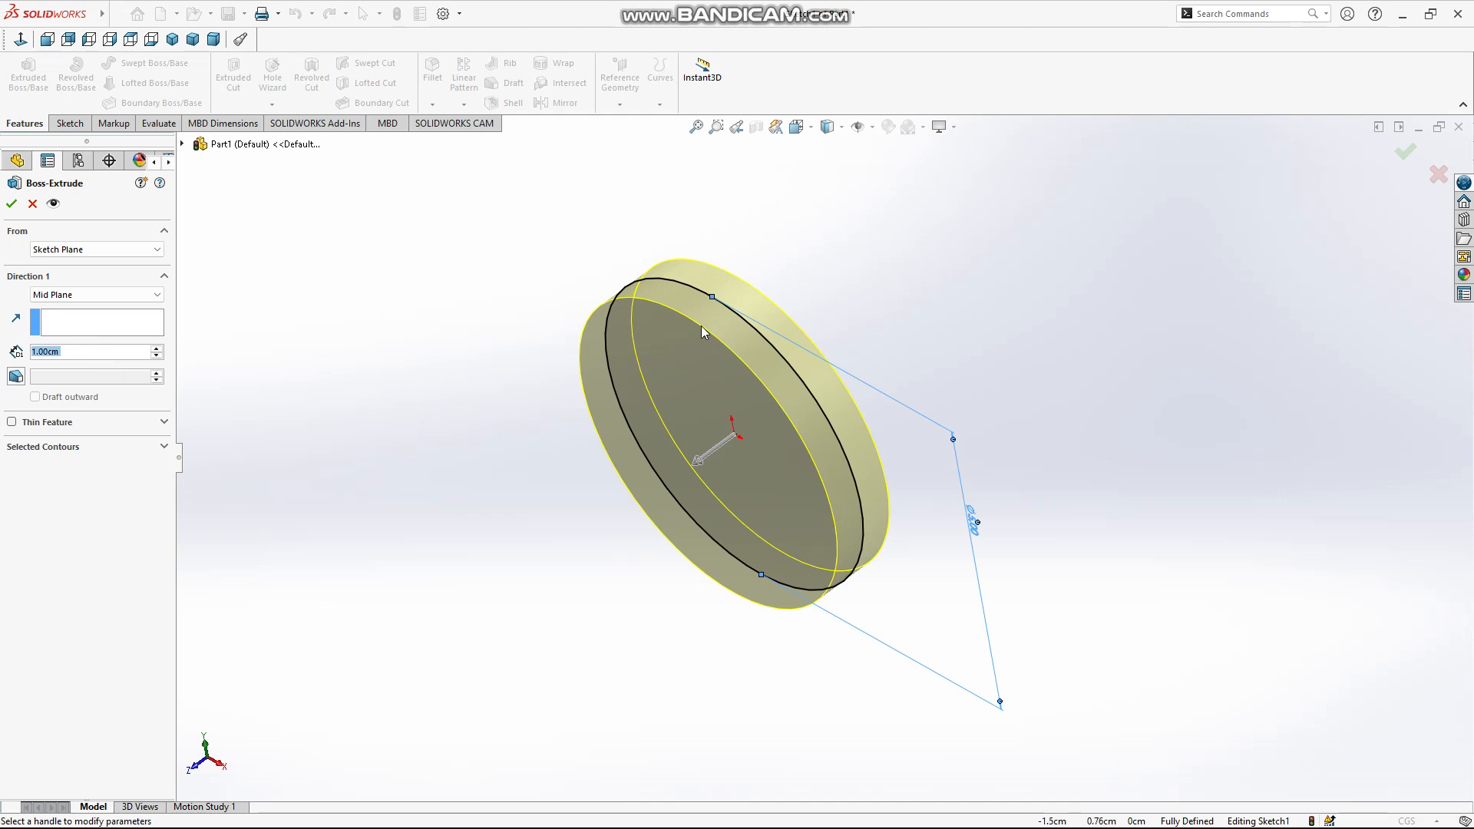
{"action": "middle_click_drag", "start_coordinate": [815, 338], "coordinate": [641, 377]}
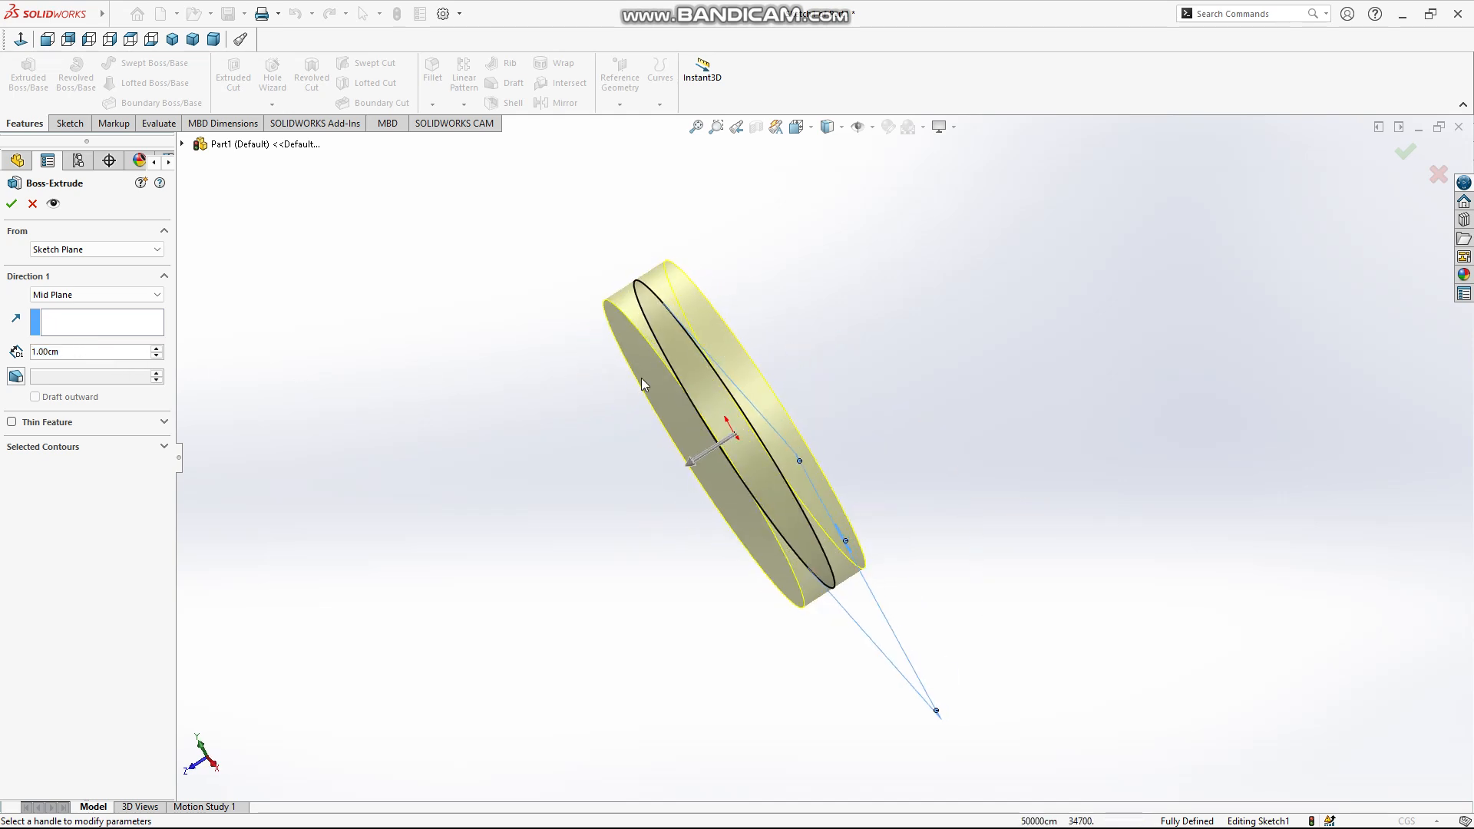
{"action": "left_click", "coordinate": [70, 295]}
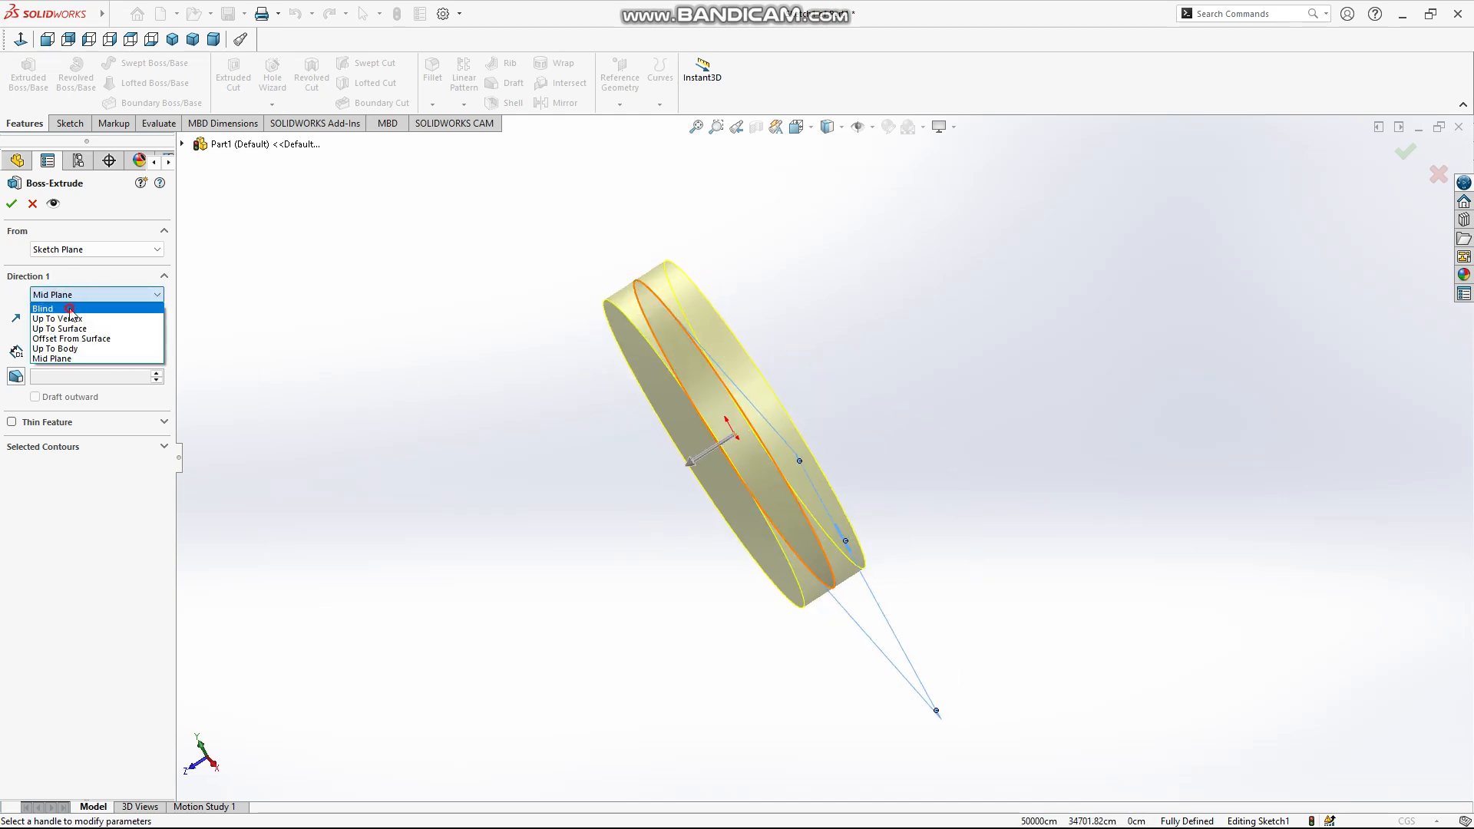
{"action": "left_click", "coordinate": [69, 308]}
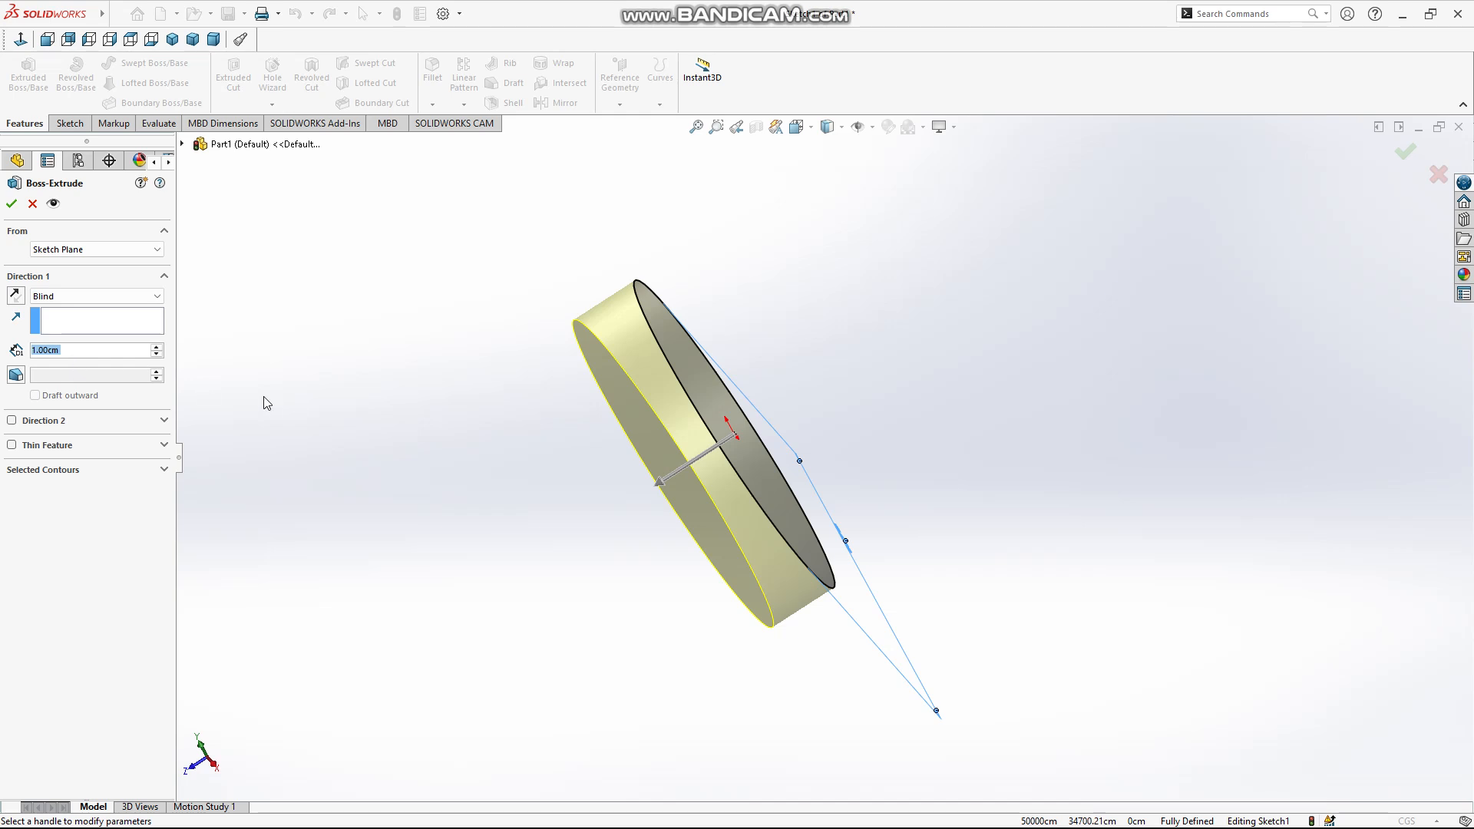
{"action": "left_click", "coordinate": [123, 296]}
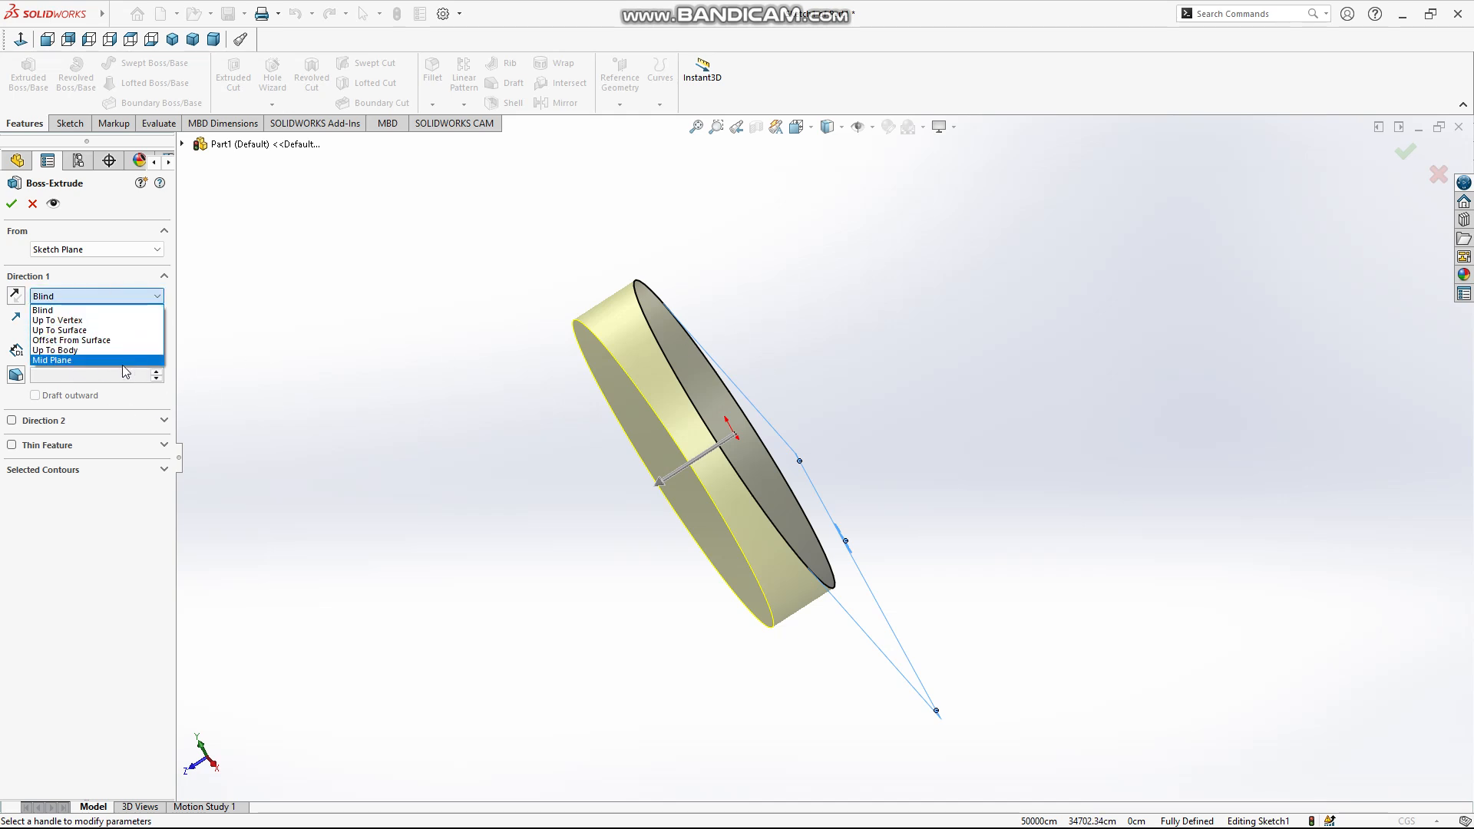
{"action": "left_click", "coordinate": [249, 347]}
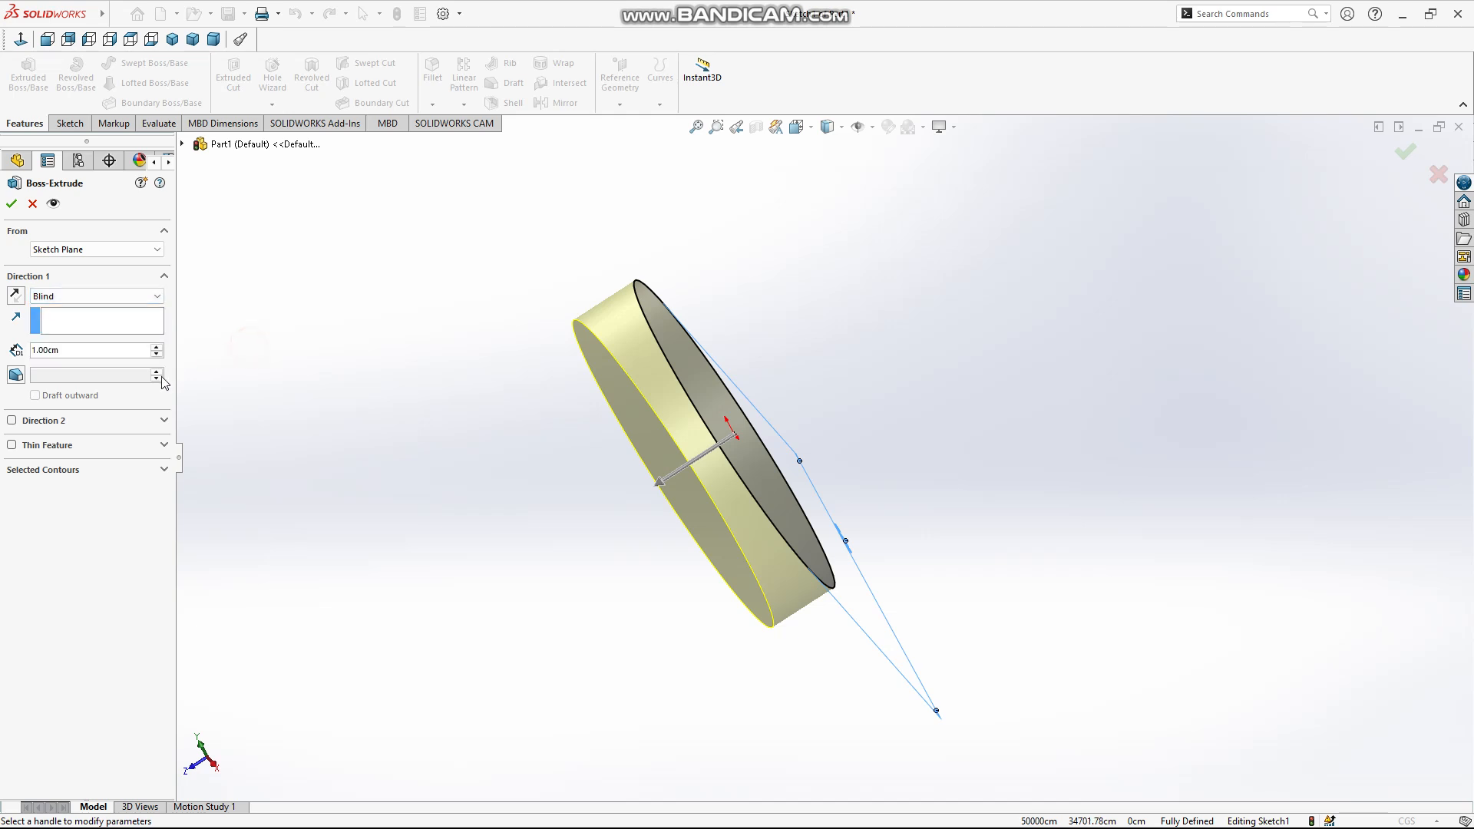
Try a 12-degree draft on Direction 1 of the extrusion and turn the draft off again
{"action": "left_click", "coordinate": [15, 376]}
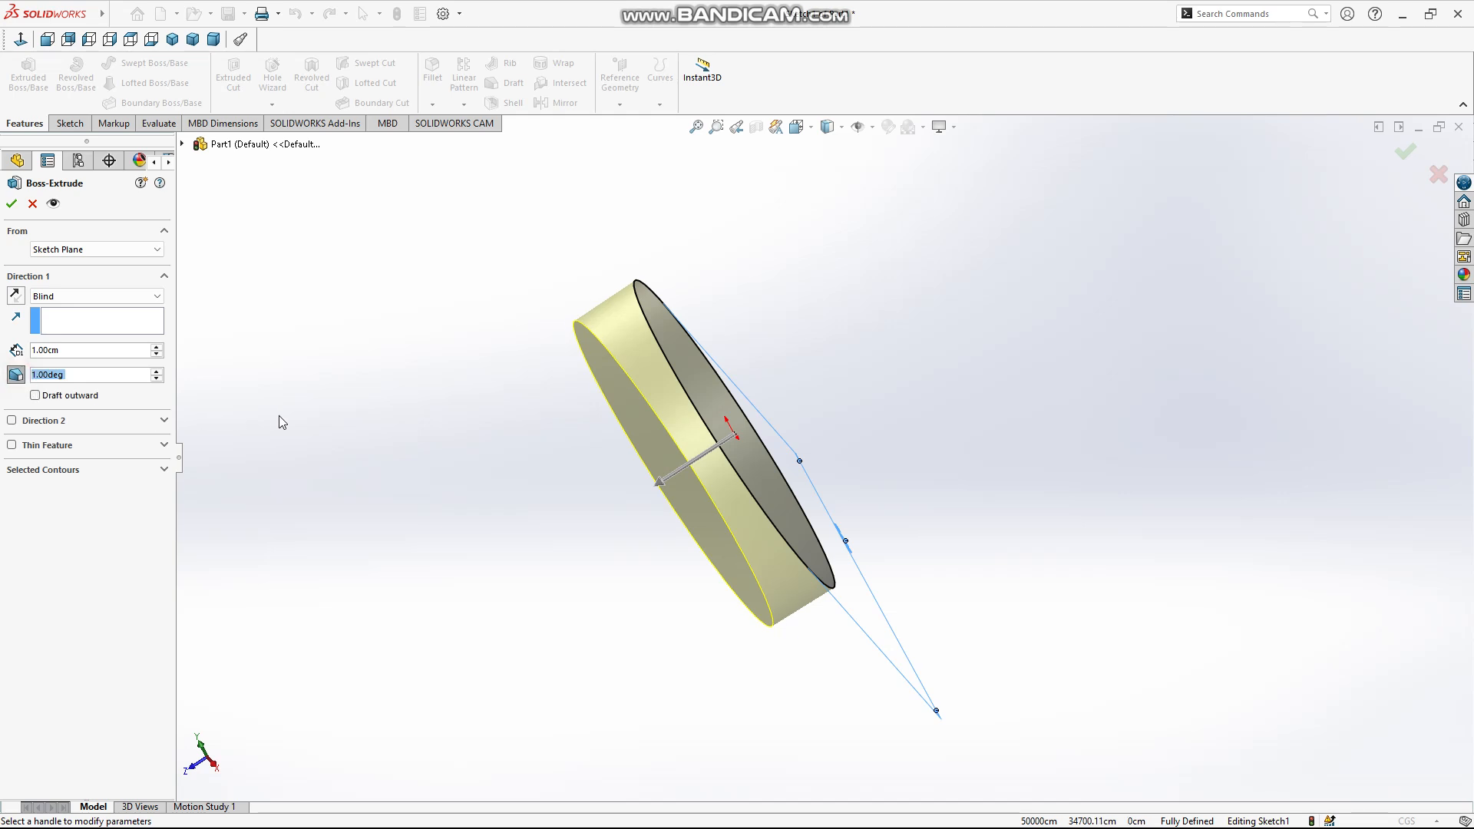
{"action": "middle_click_drag", "start_coordinate": [283, 423], "coordinate": [244, 317]}
{"action": "left_click", "coordinate": [156, 371]}
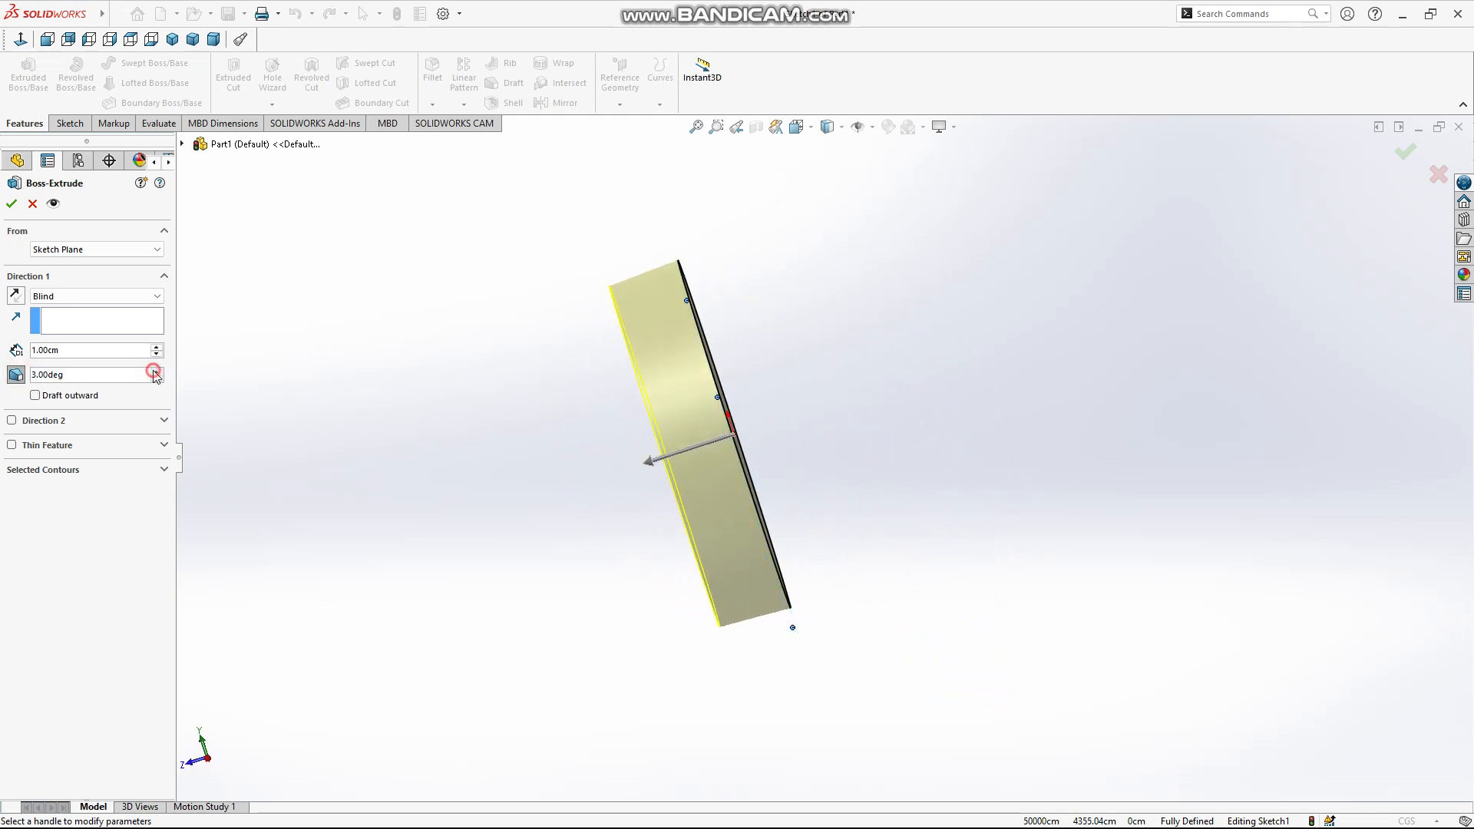
{"action": "left_click", "coordinate": [156, 371]}
{"action": "left_click", "coordinate": [156, 371]}
{"action": "left_click", "coordinate": [156, 372]}
{"action": "left_click", "coordinate": [156, 371]}
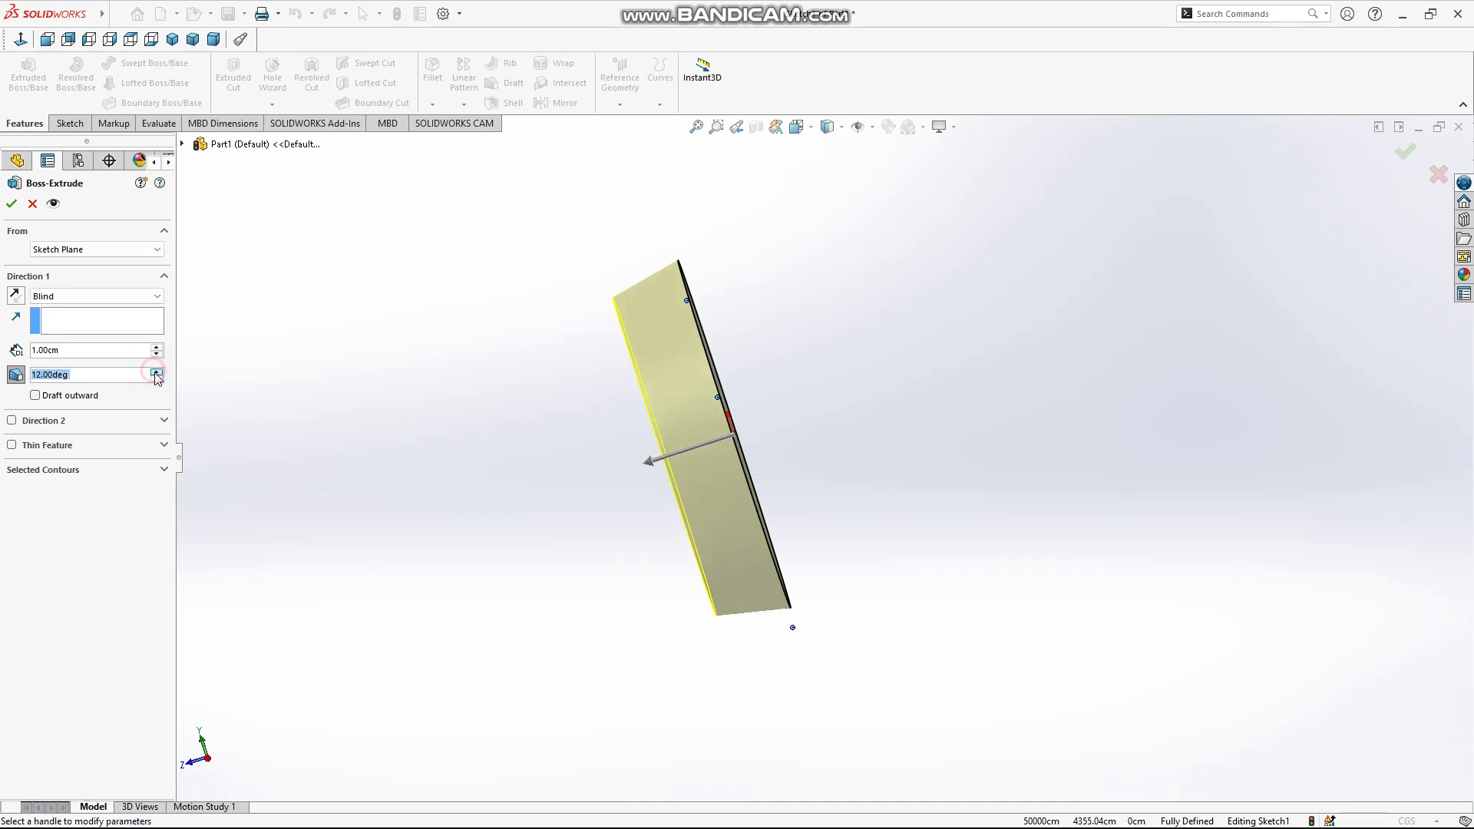
{"action": "left_click", "coordinate": [71, 395]}
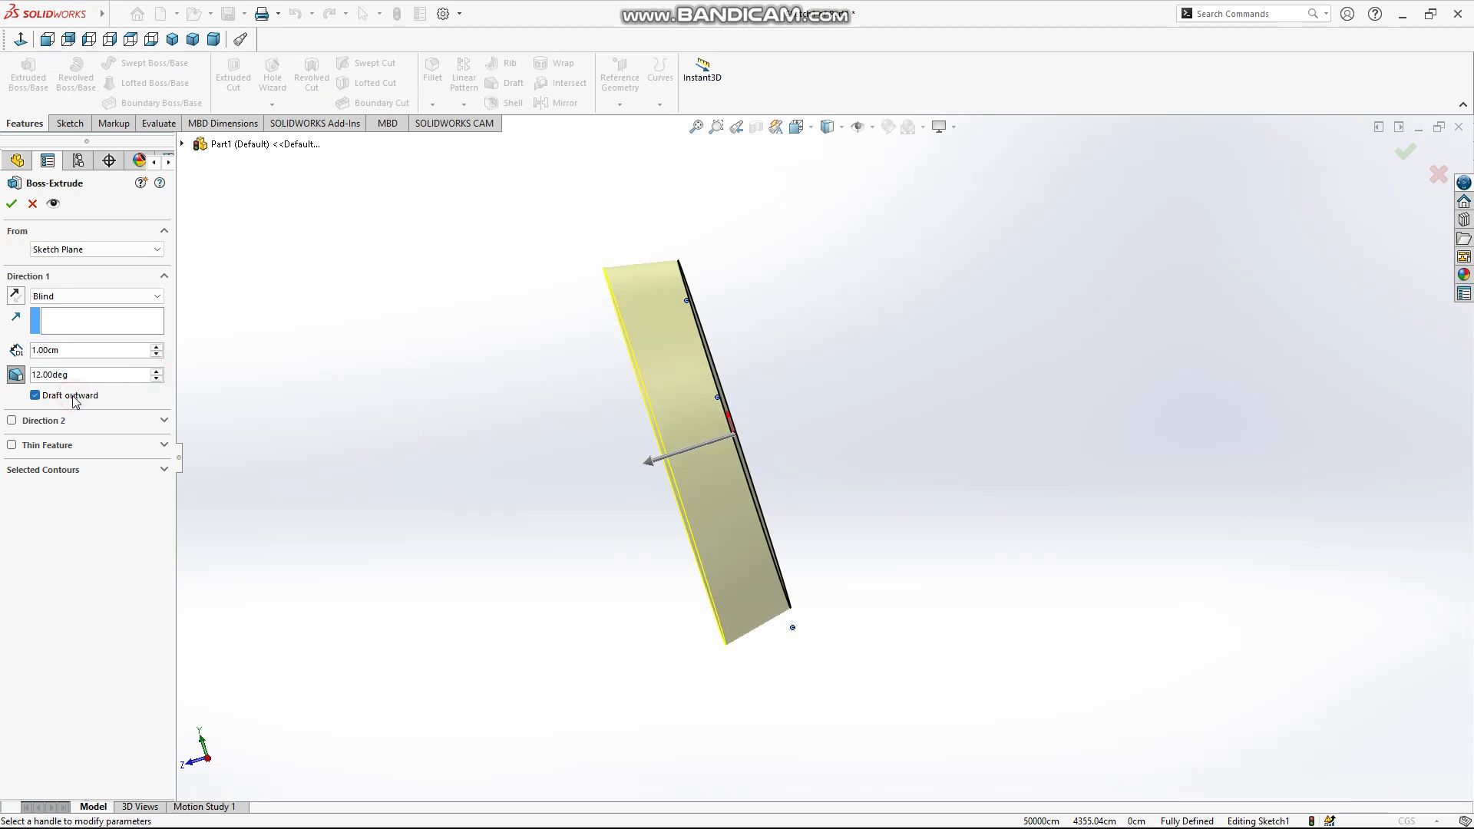
{"action": "left_click", "coordinate": [15, 374]}
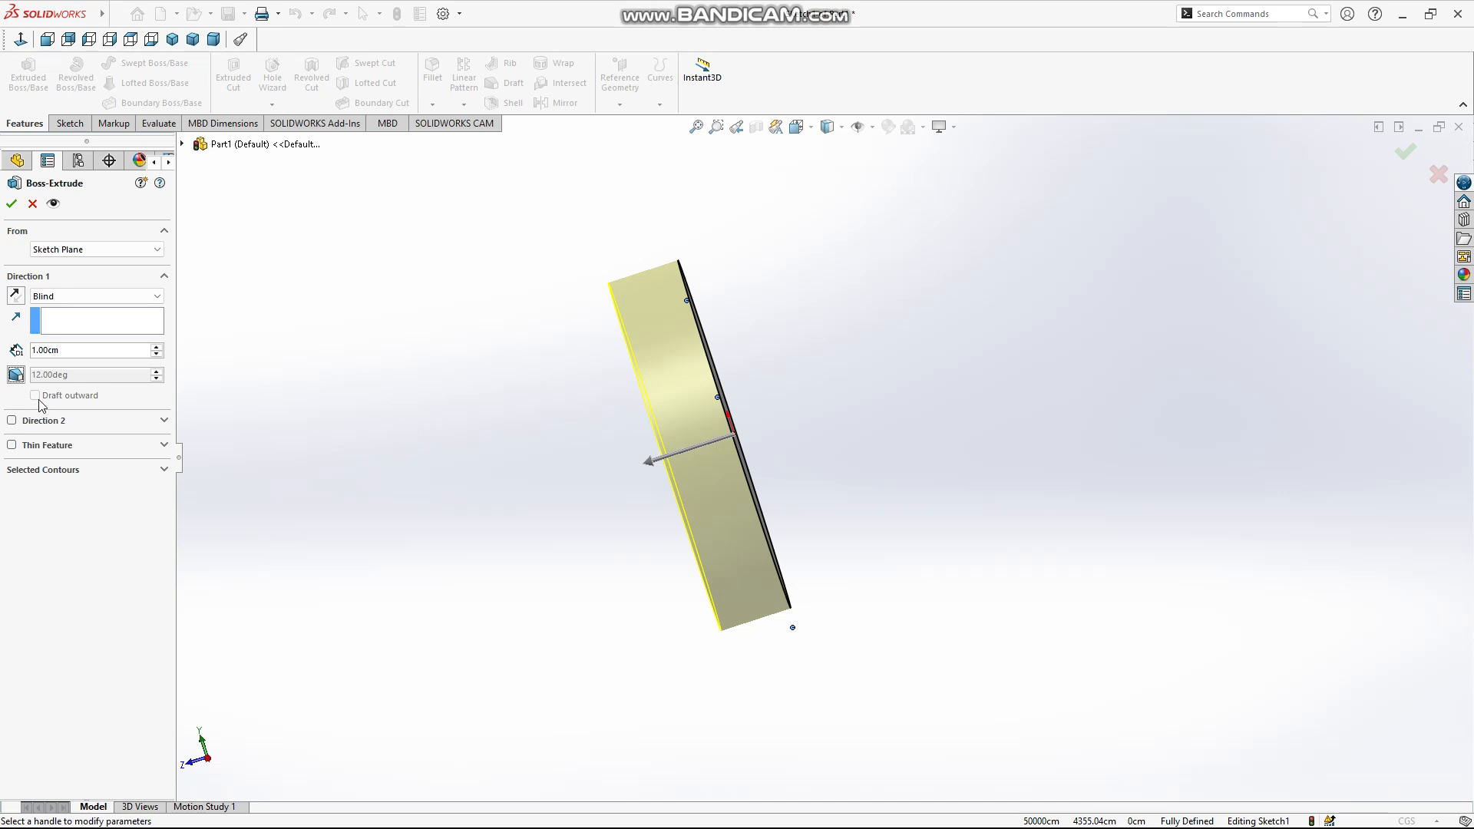
Try a Blind Direction 2 extrusion with and without a 12-degree draft, and disable Direction 2 again
{"action": "left_click", "coordinate": [52, 422]}
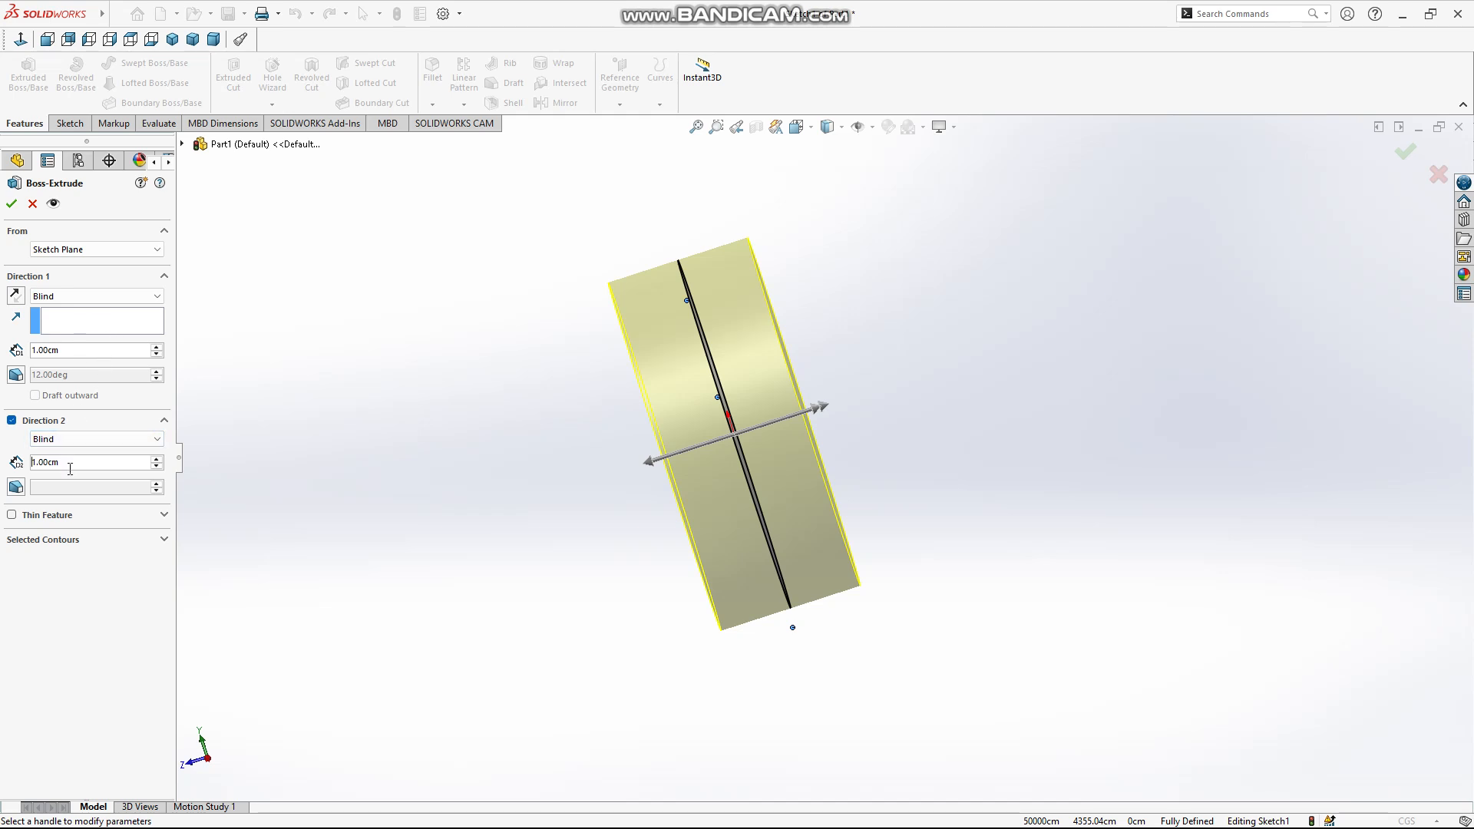
{"action": "left_click", "coordinate": [15, 487]}
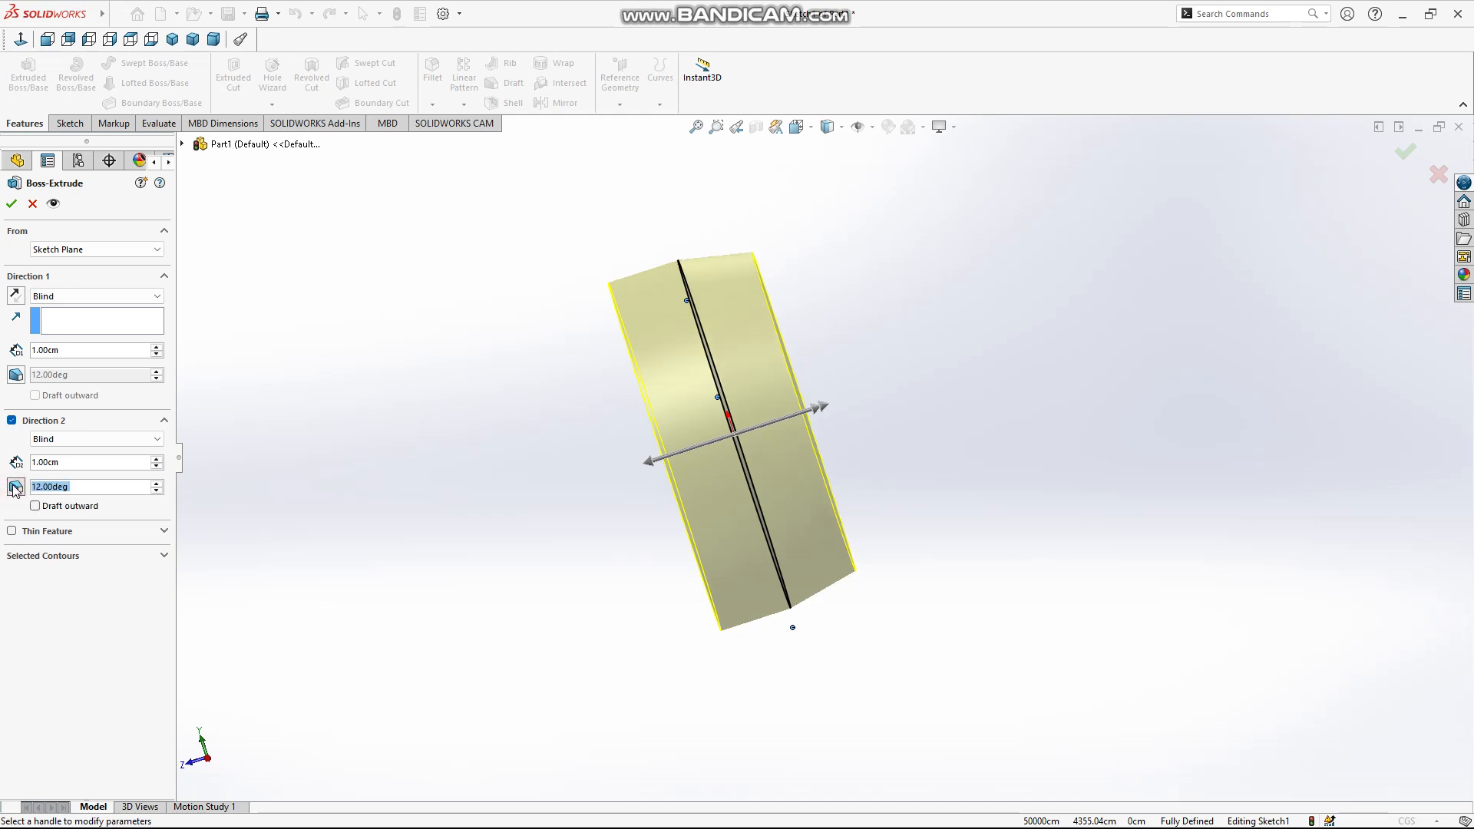
{"action": "left_click", "coordinate": [15, 486]}
{"action": "left_click", "coordinate": [16, 486]}
{"action": "left_click", "coordinate": [15, 486]}
{"action": "left_click", "coordinate": [23, 423]}
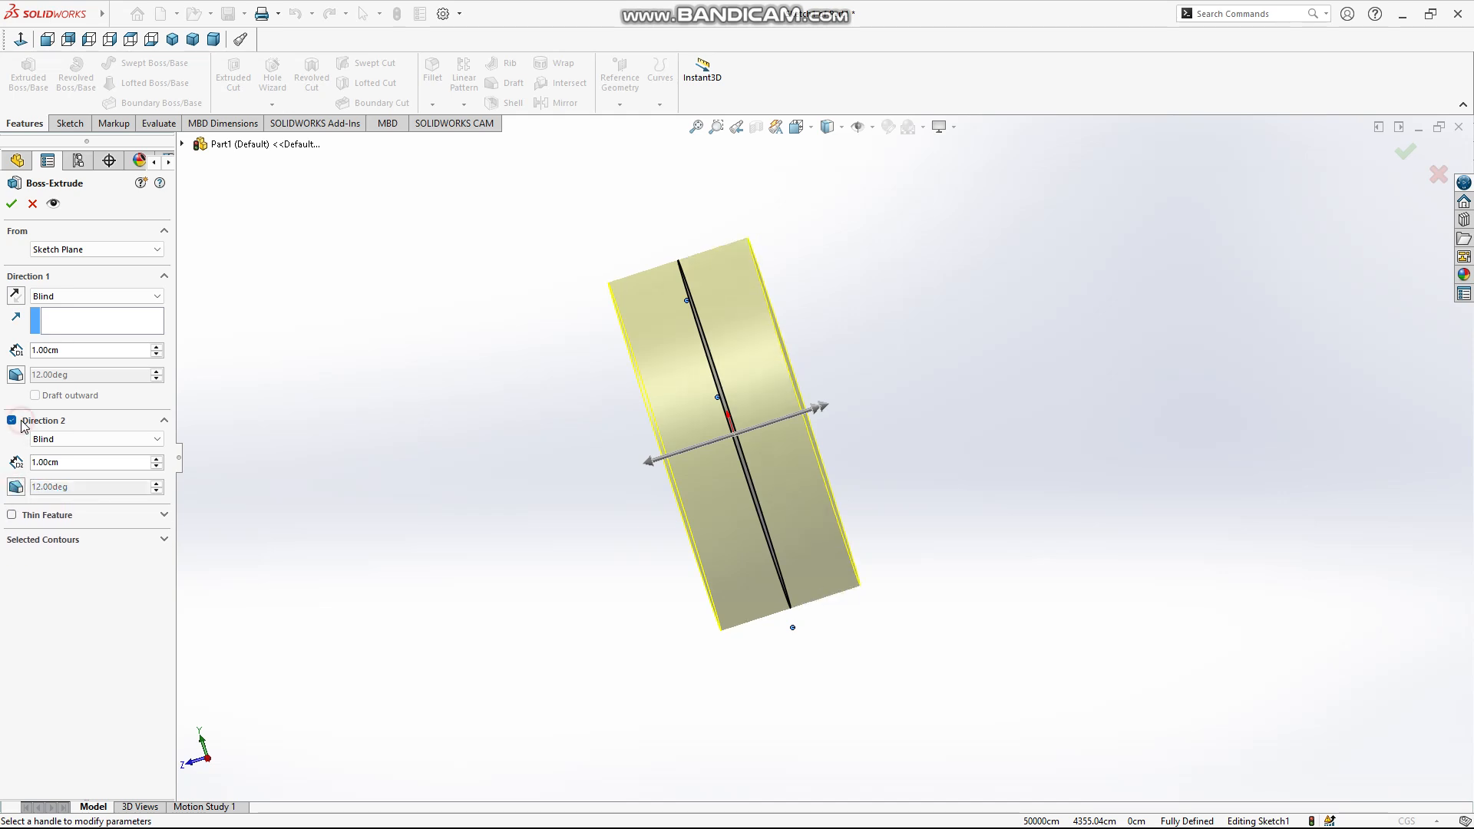
{"action": "left_click", "coordinate": [11, 422]}
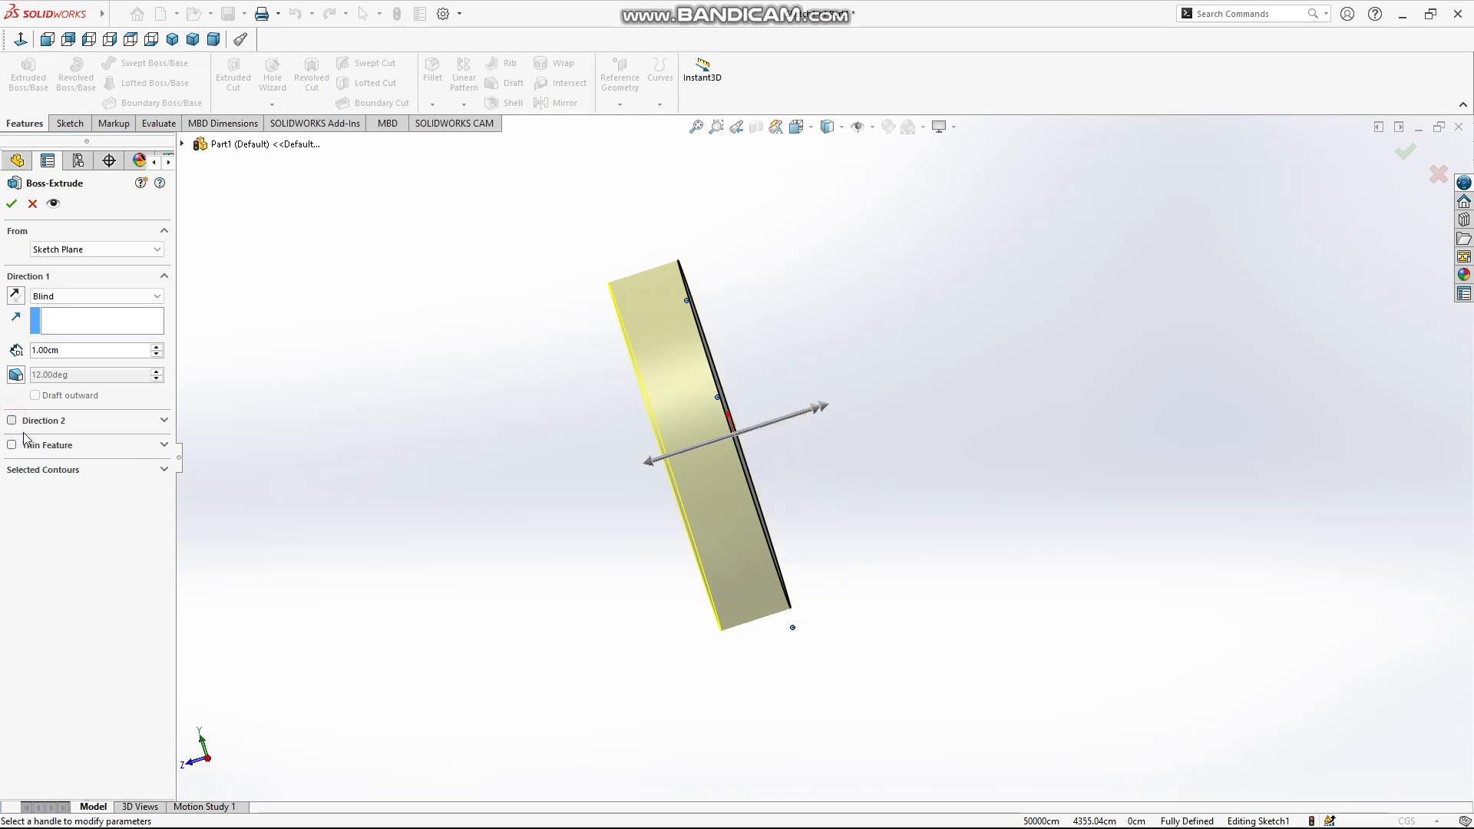
Try a 1 cm thin feature on the circle's extrusion with the One-Direction and Mid-Plane types
{"action": "left_click", "coordinate": [34, 449]}
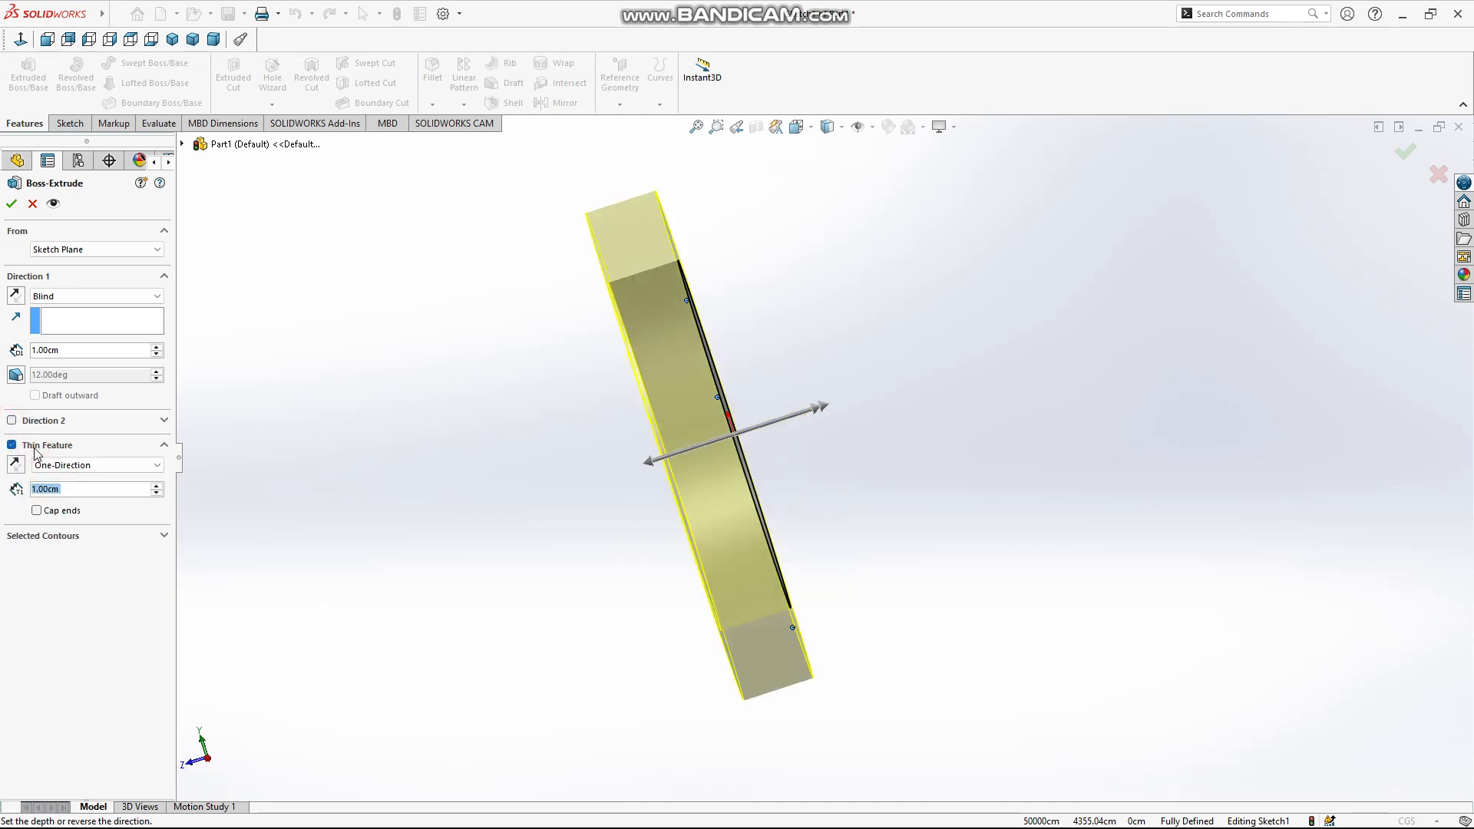
{"action": "middle_click_drag", "start_coordinate": [466, 535], "coordinate": [539, 427]}
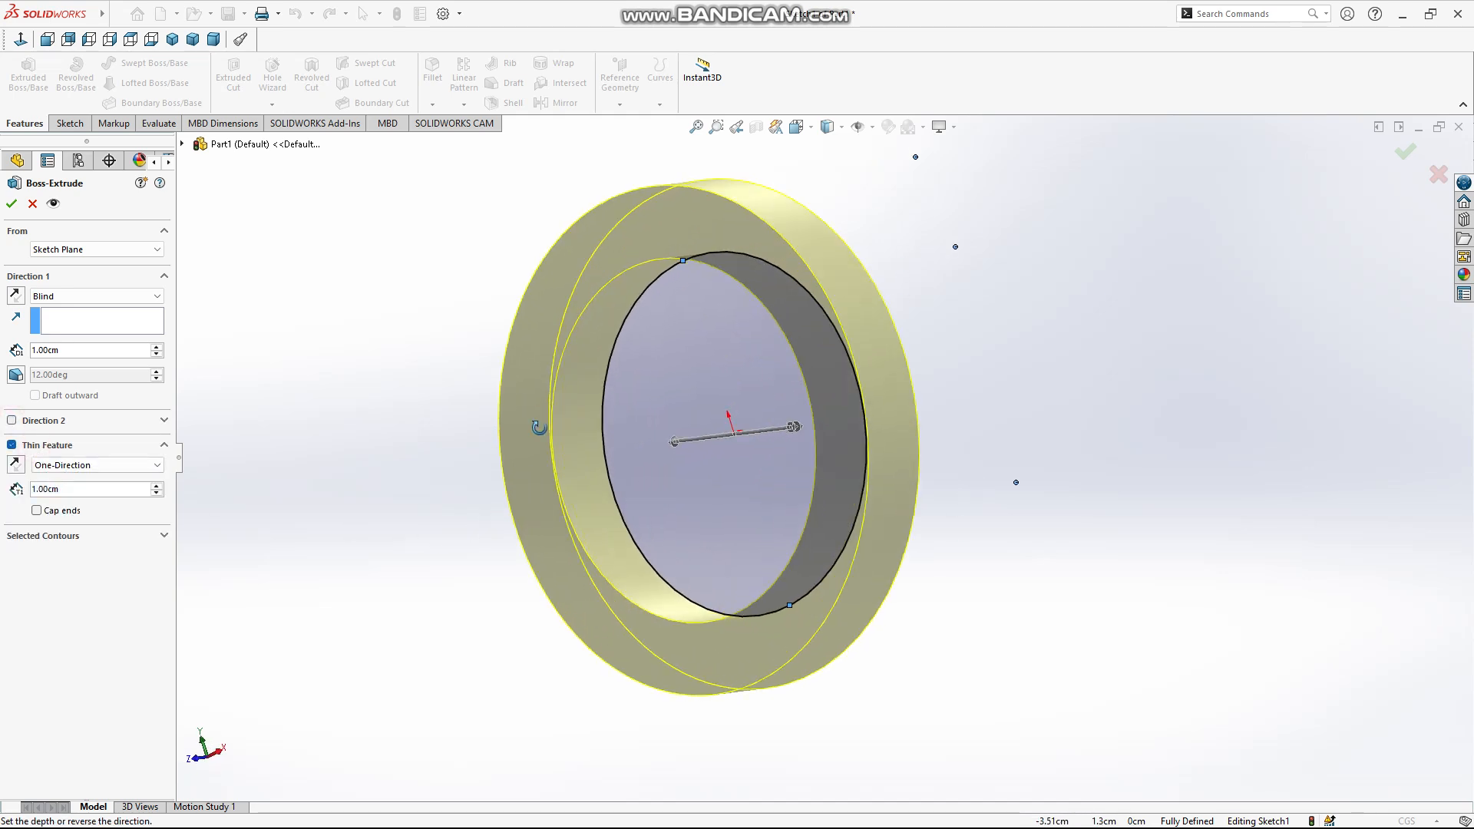
{"action": "middle_click_drag", "start_coordinate": [408, 431], "coordinate": [459, 332]}
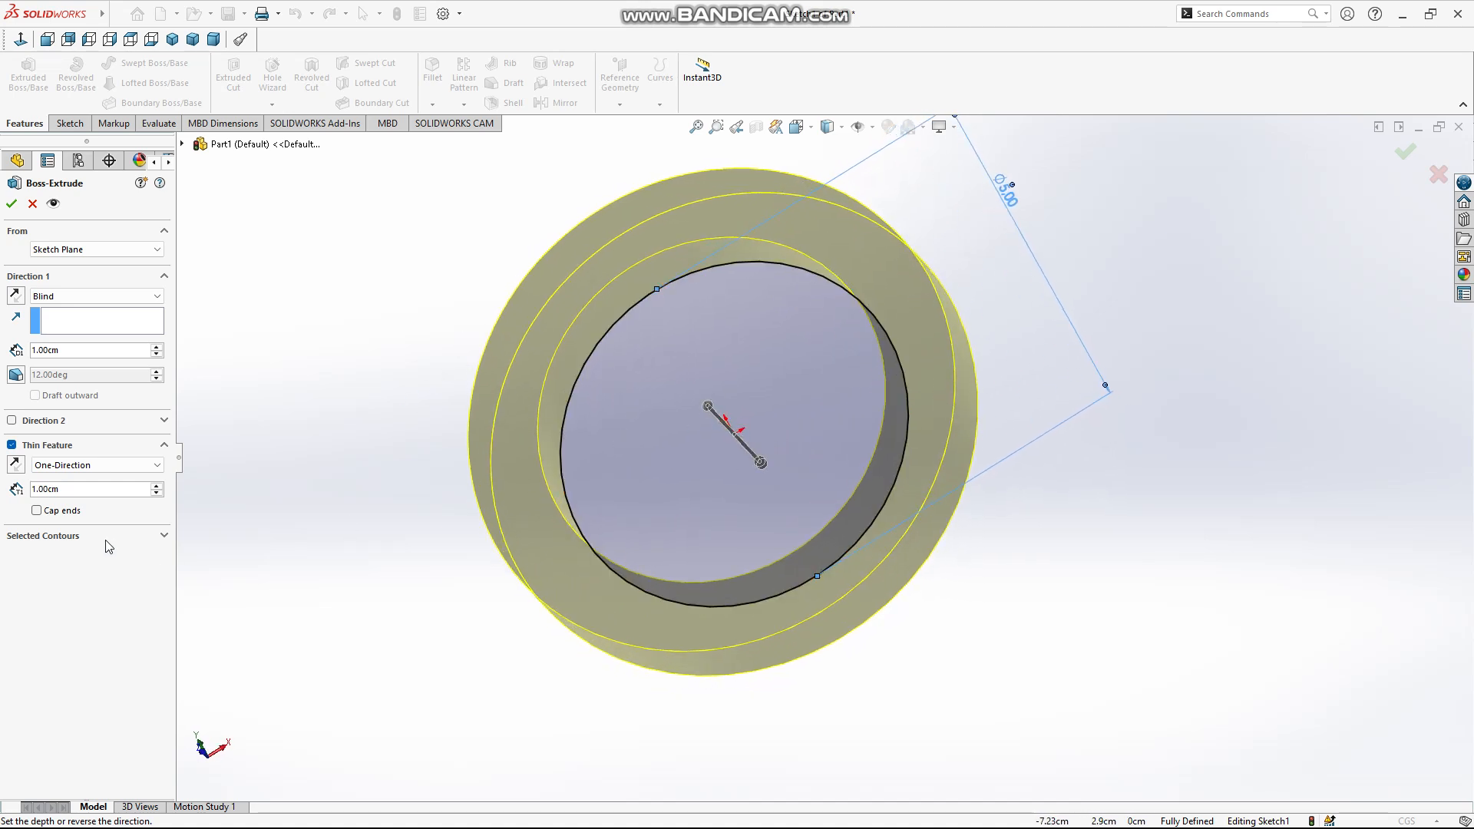
{"action": "left_click", "coordinate": [81, 467]}
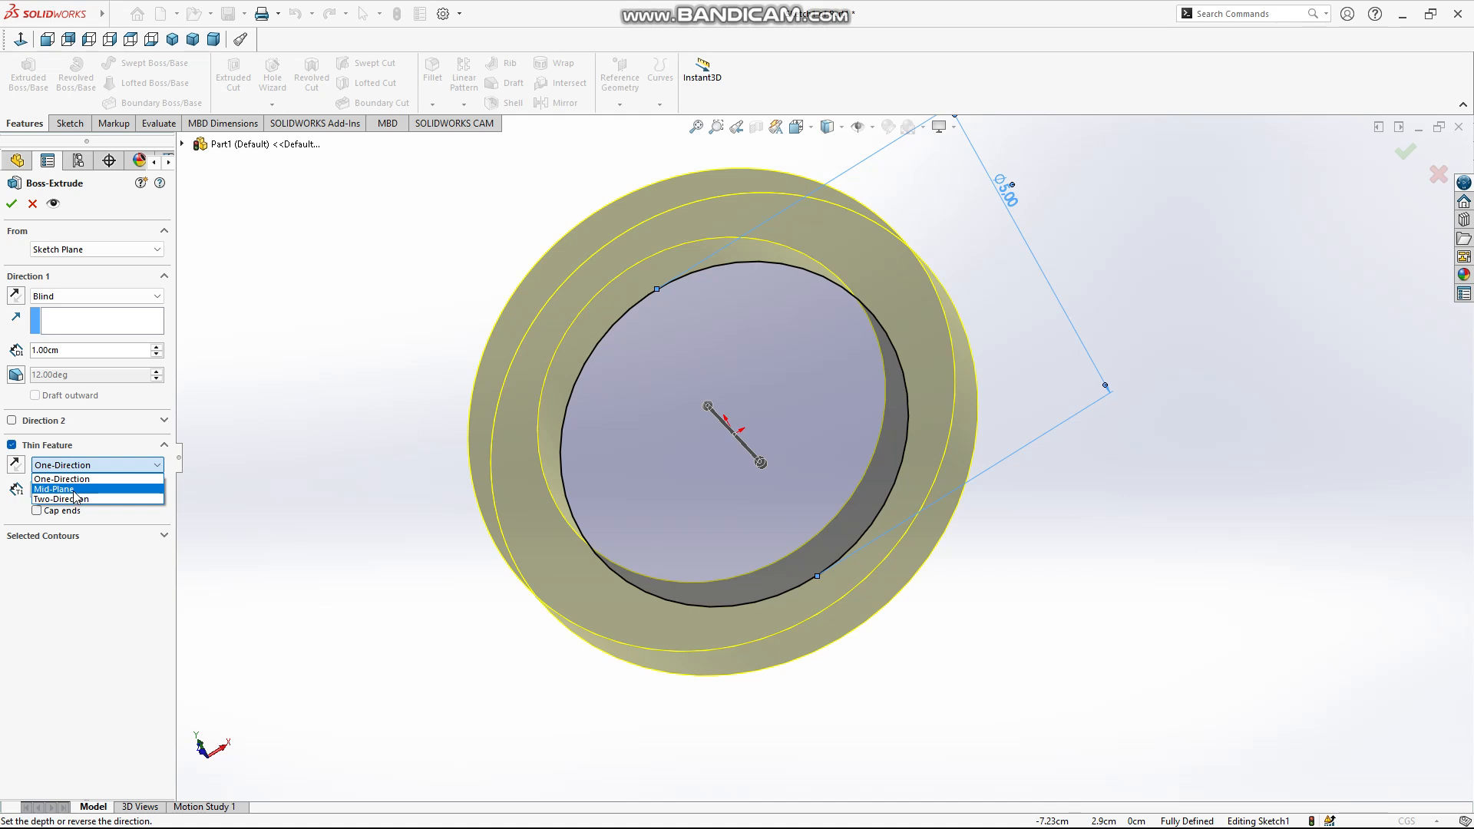
{"action": "left_click", "coordinate": [74, 489]}
{"action": "middle_click_drag", "start_coordinate": [450, 464], "coordinate": [601, 488]}
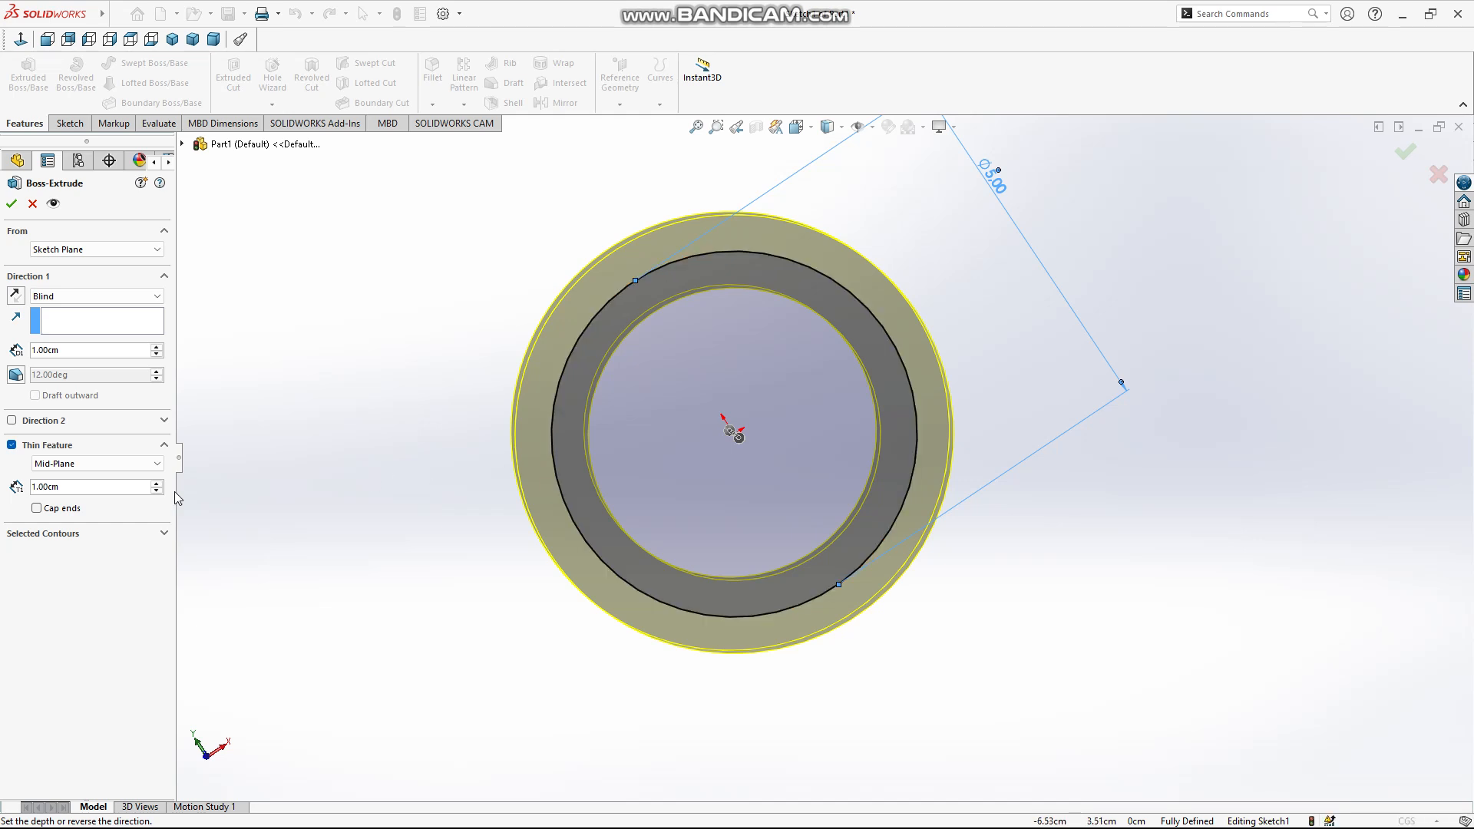
Try the Two-Direction thin feature type, set it back to One-Direction and turn the thin feature off
{"action": "left_click", "coordinate": [133, 464]}
{"action": "left_click", "coordinate": [123, 499]}
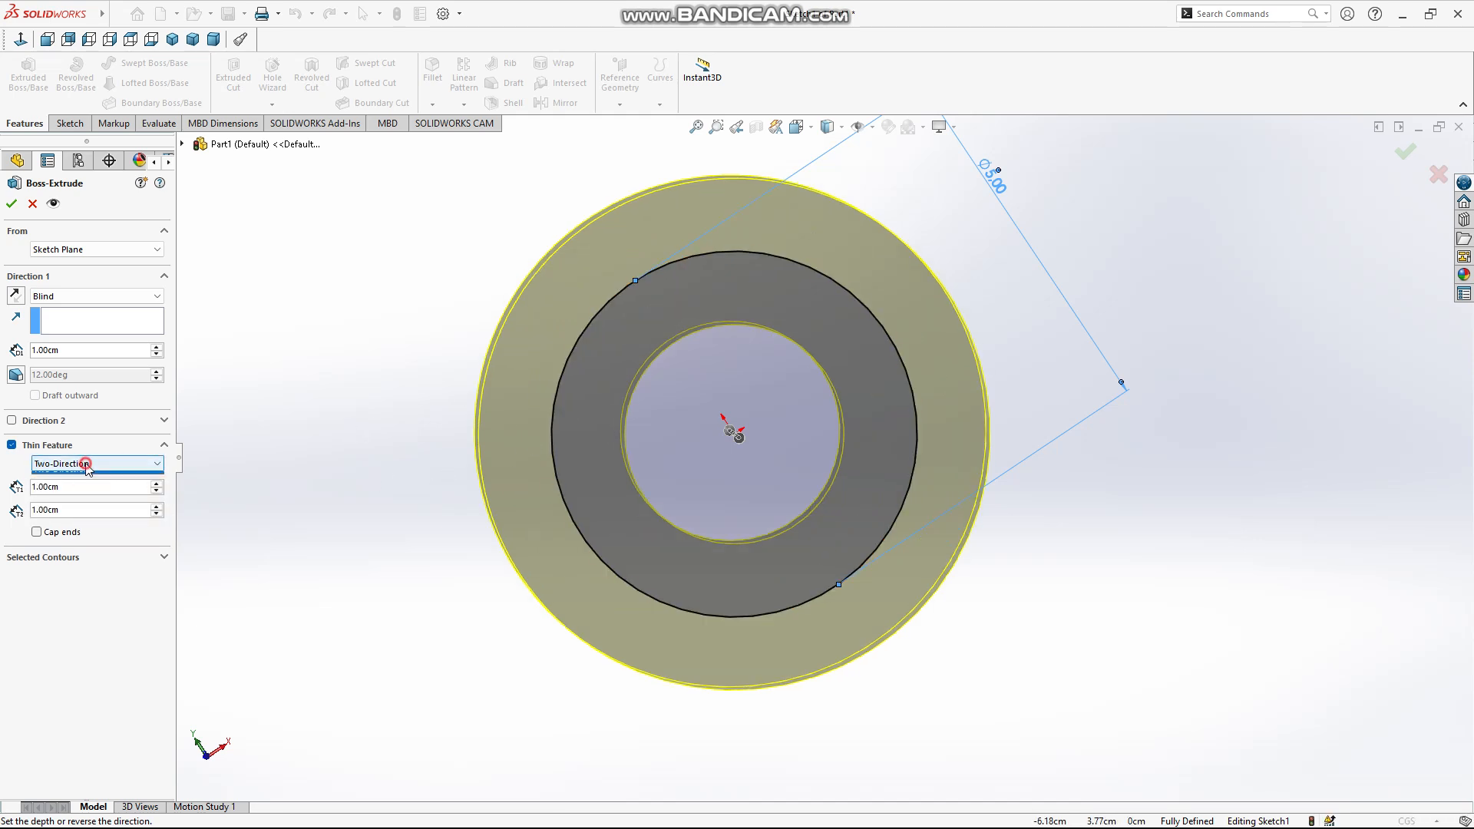
{"action": "left_click", "coordinate": [77, 464]}
{"action": "left_click", "coordinate": [74, 478]}
{"action": "left_click", "coordinate": [46, 446]}
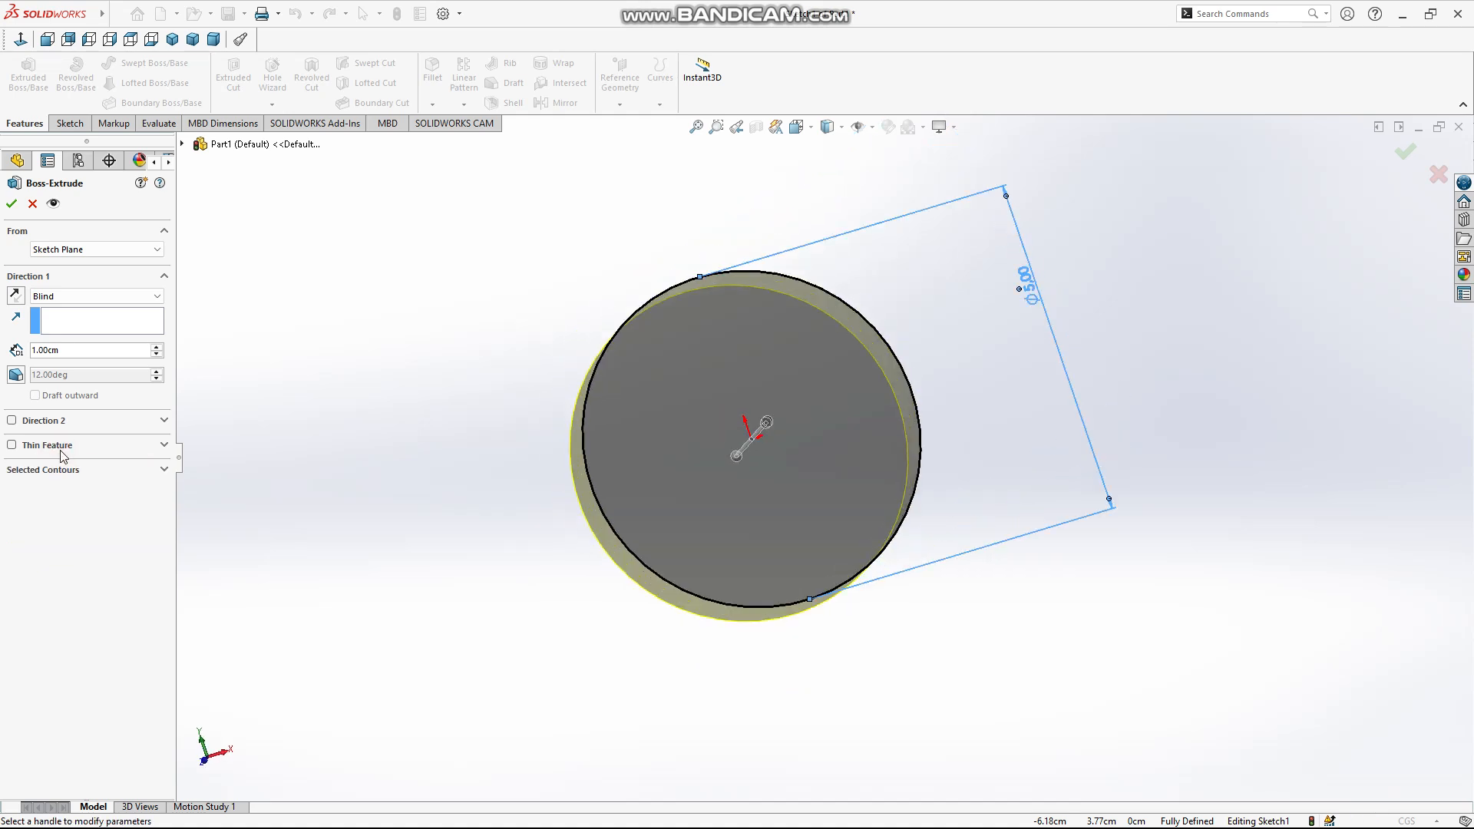
Cancel the extrusion and sketch a second circle about 3.1 cm in diameter, centered on the 5 cm circle's right quadrant point
{"action": "left_click", "coordinate": [76, 470]}
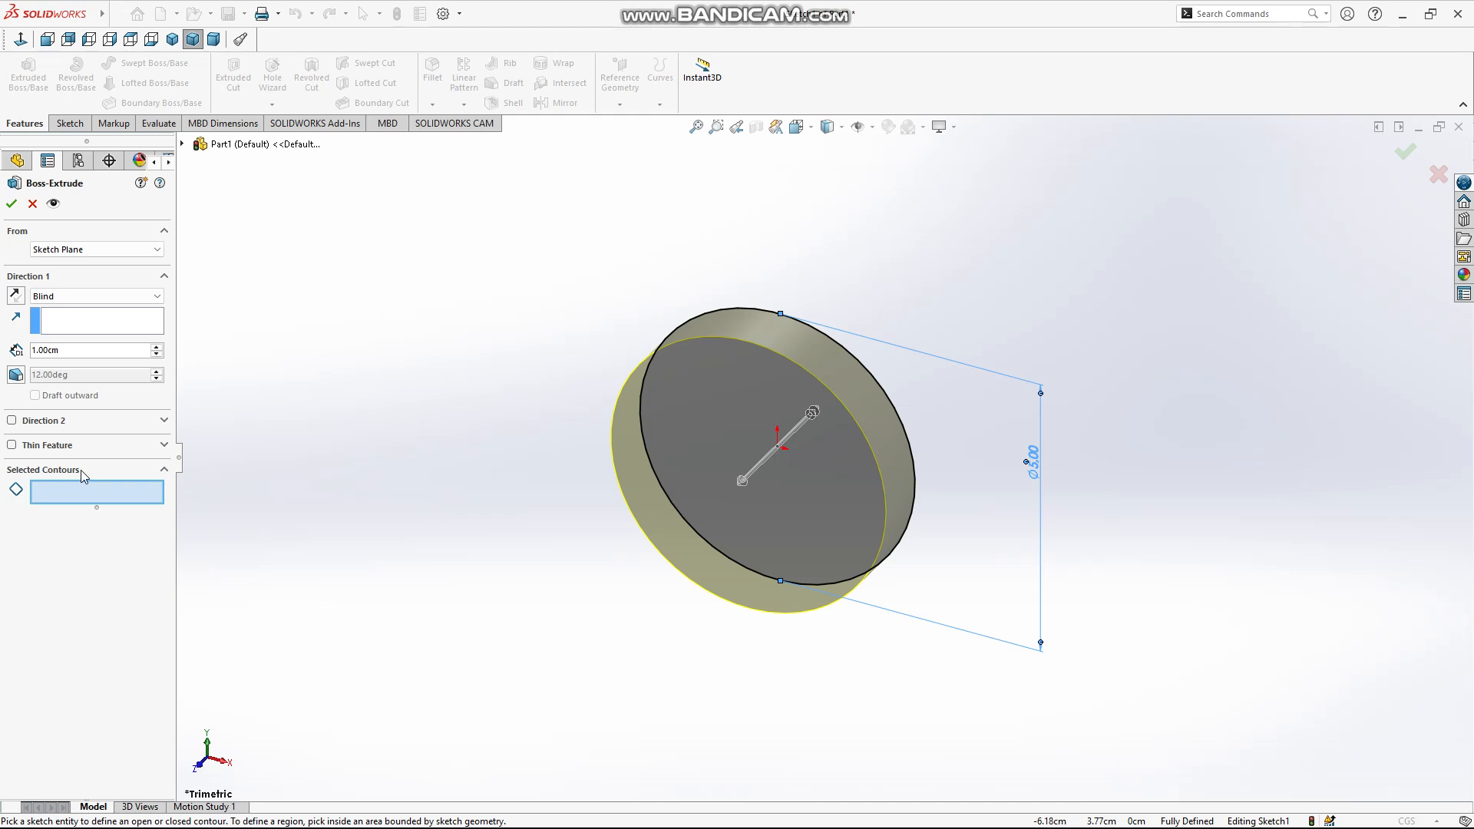
{"action": "left_click", "coordinate": [32, 201]}
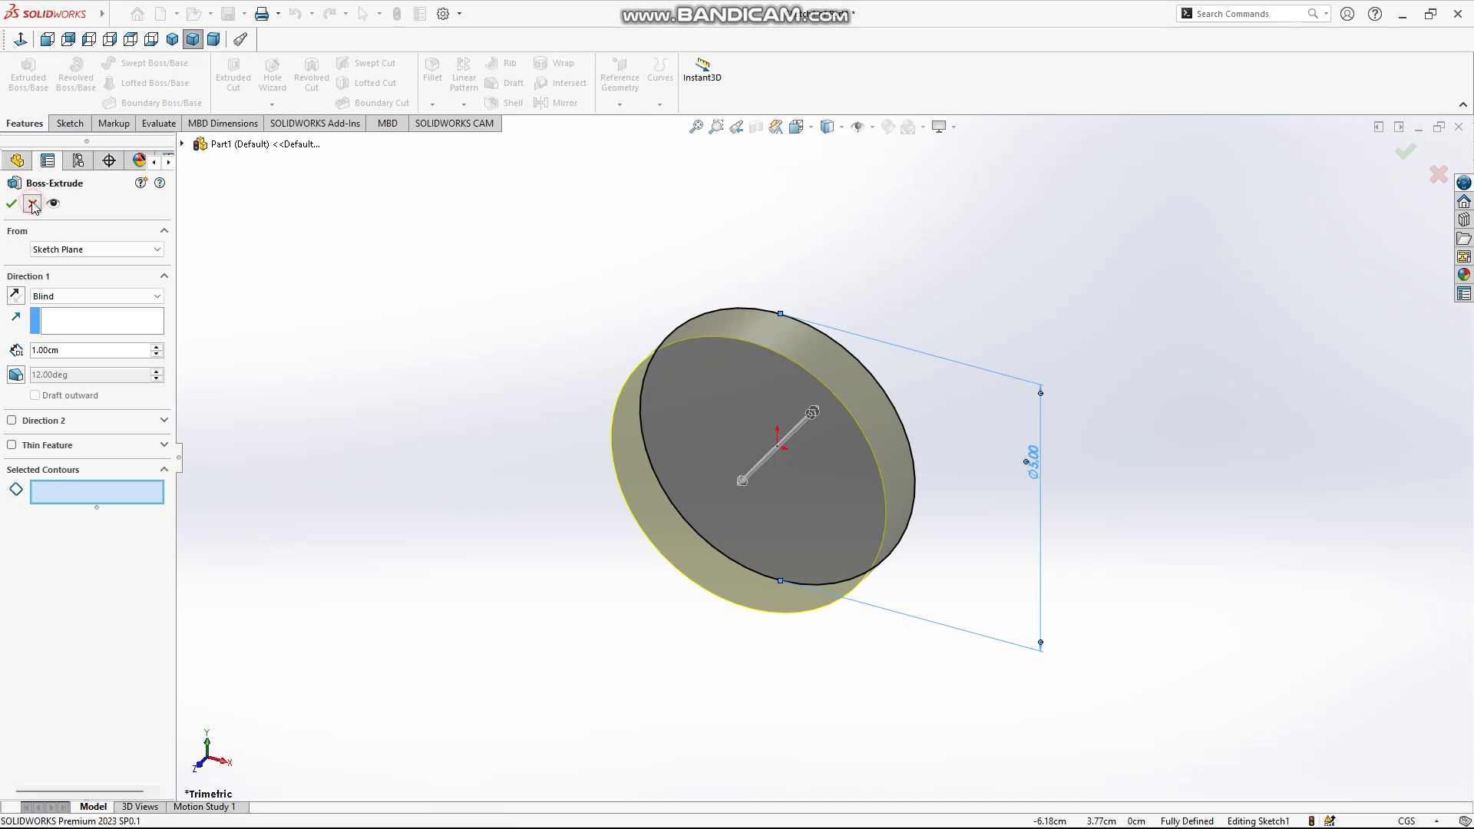
{"action": "left_click", "coordinate": [21, 39]}
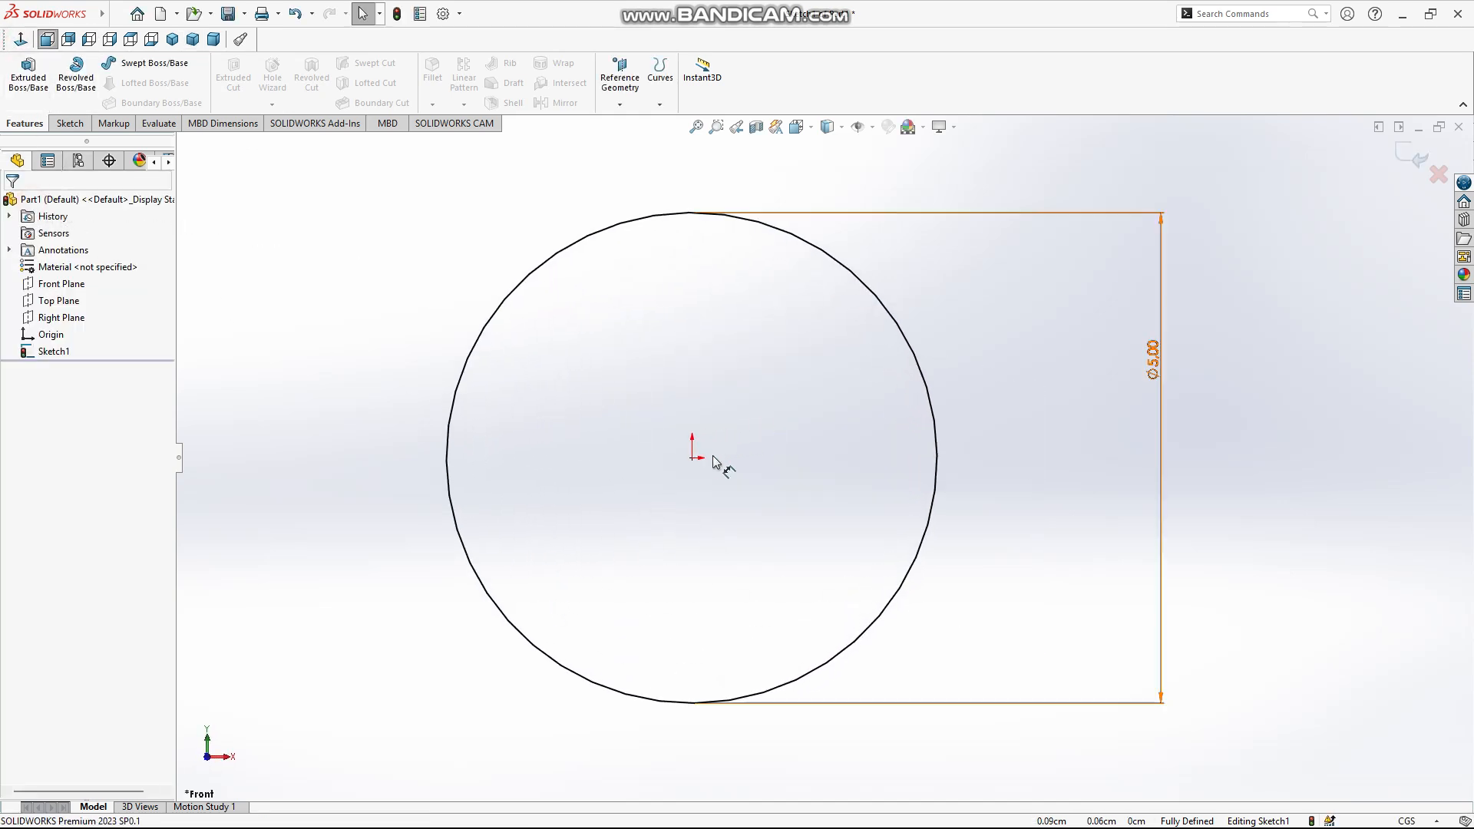
{"action": "left_click", "coordinate": [935, 467]}
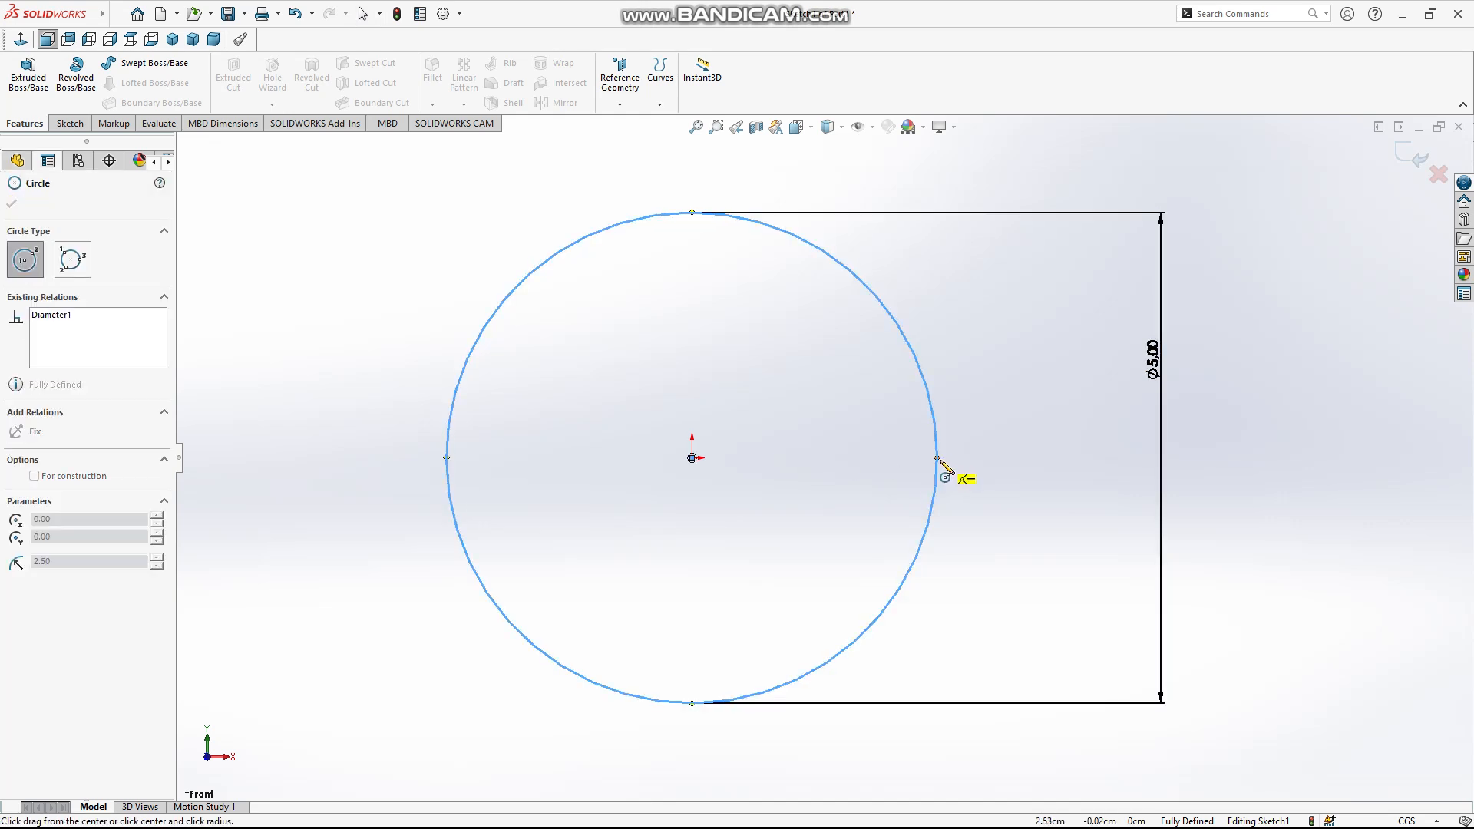
{"action": "left_click", "coordinate": [937, 459]}
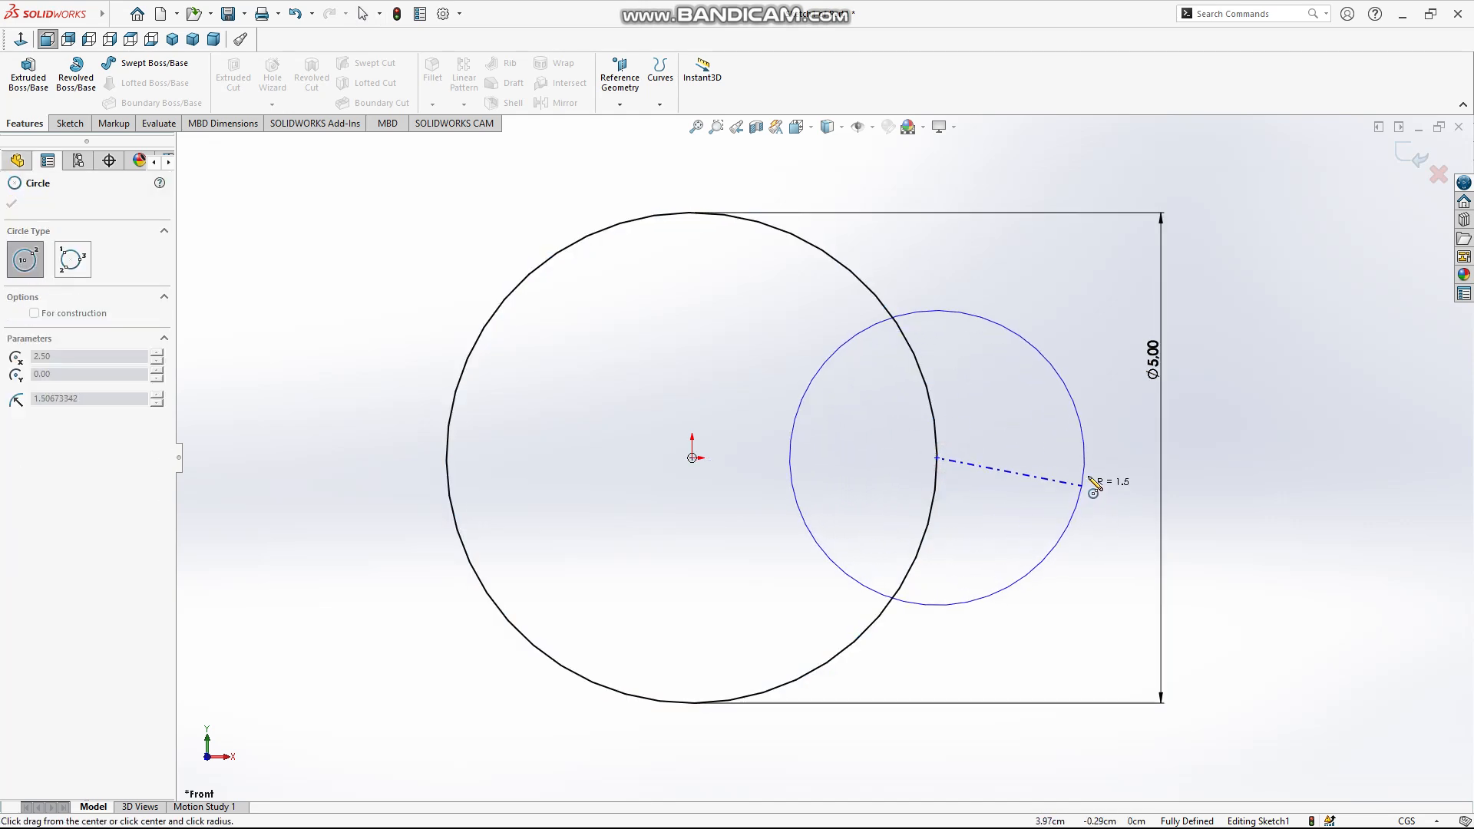
{"action": "left_click", "coordinate": [1088, 473]}
{"action": "right_click_drag", "start_coordinate": [1198, 512], "coordinate": [1179, 391]}
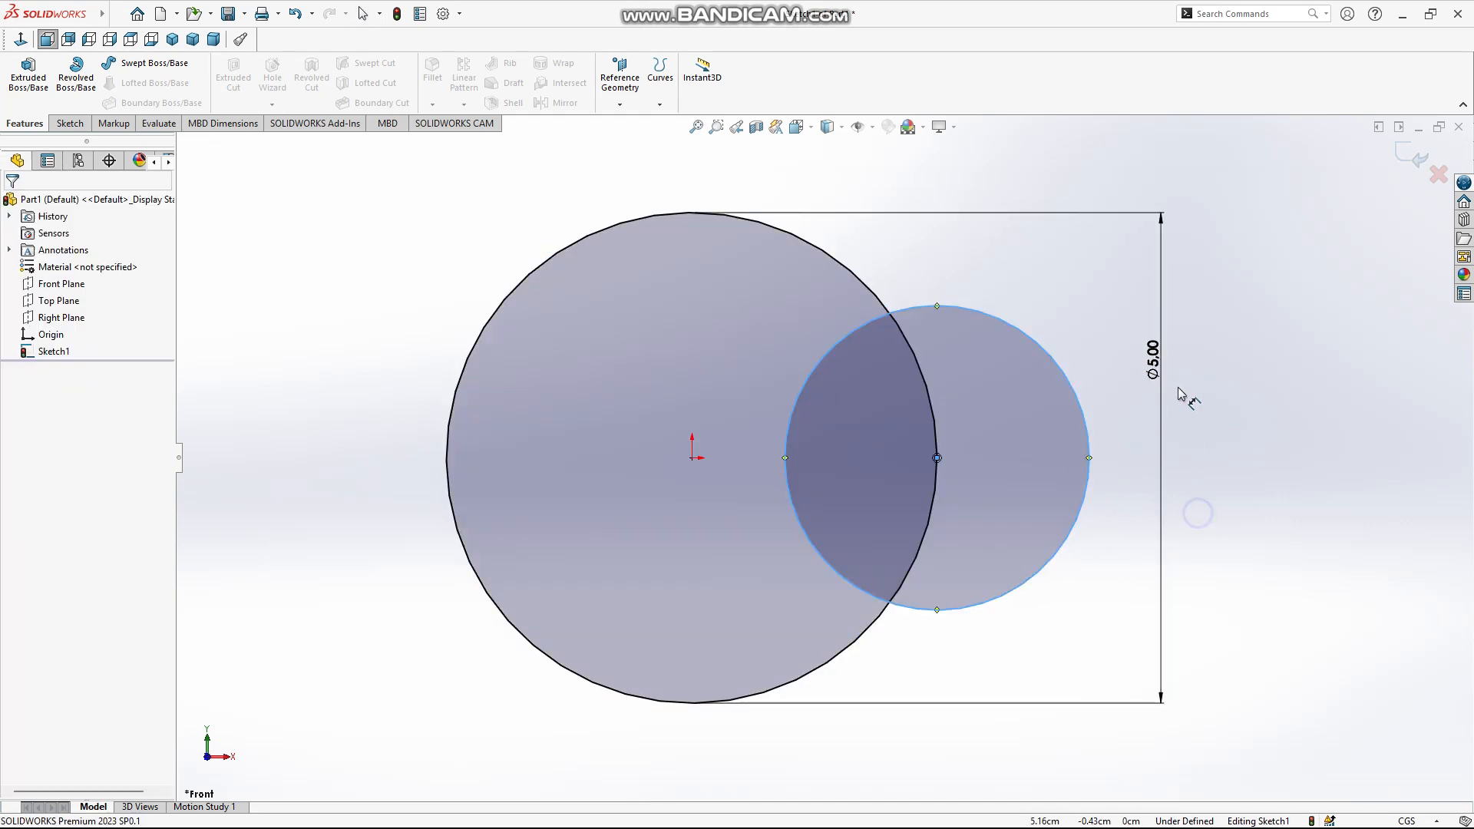
Dimension the second circle's diameter as the large circle's 5 cm diameter divided by 2
{"action": "left_click", "coordinate": [1089, 428]}
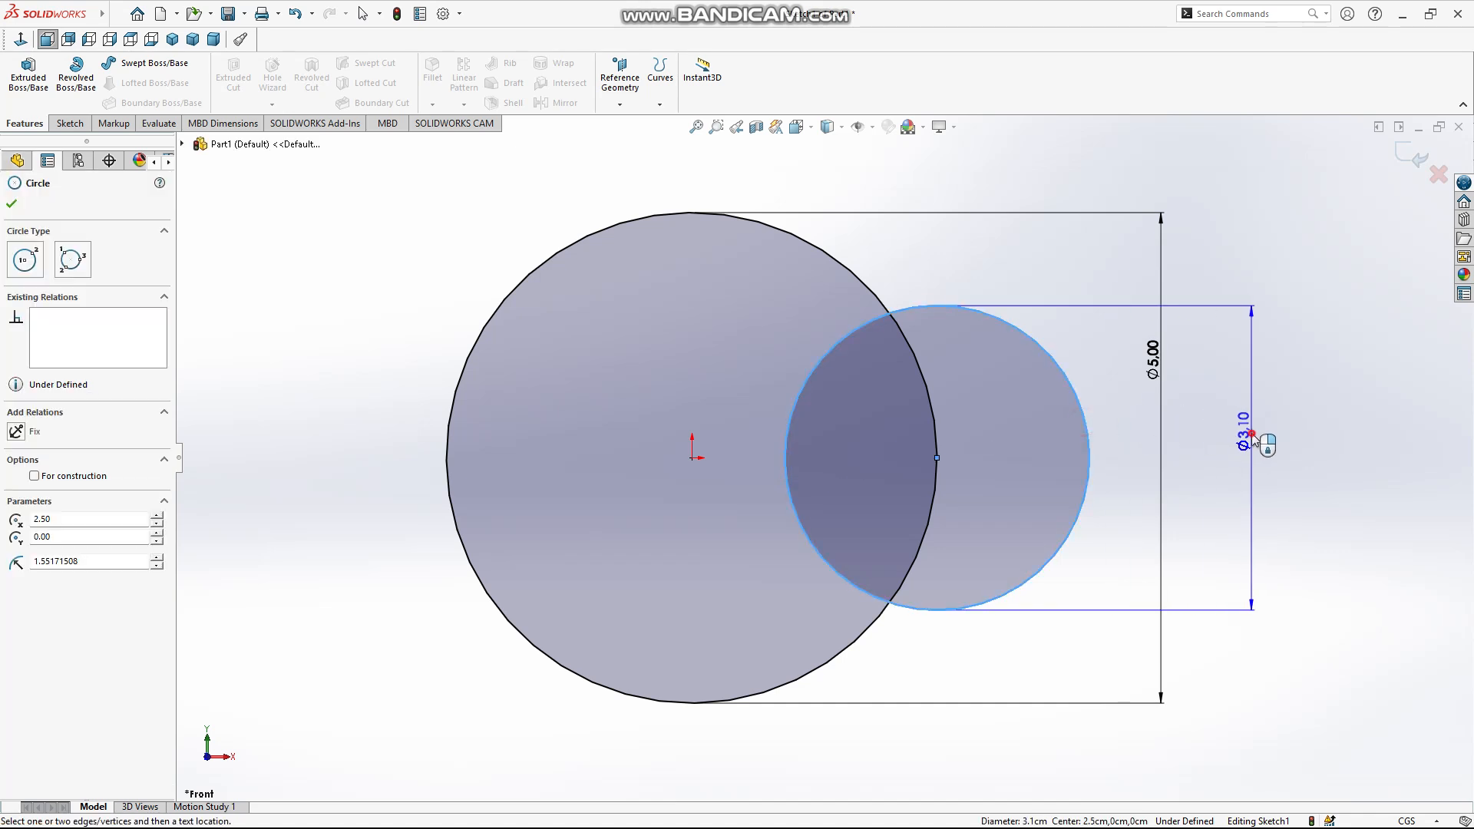
{"action": "left_click", "coordinate": [1252, 439]}
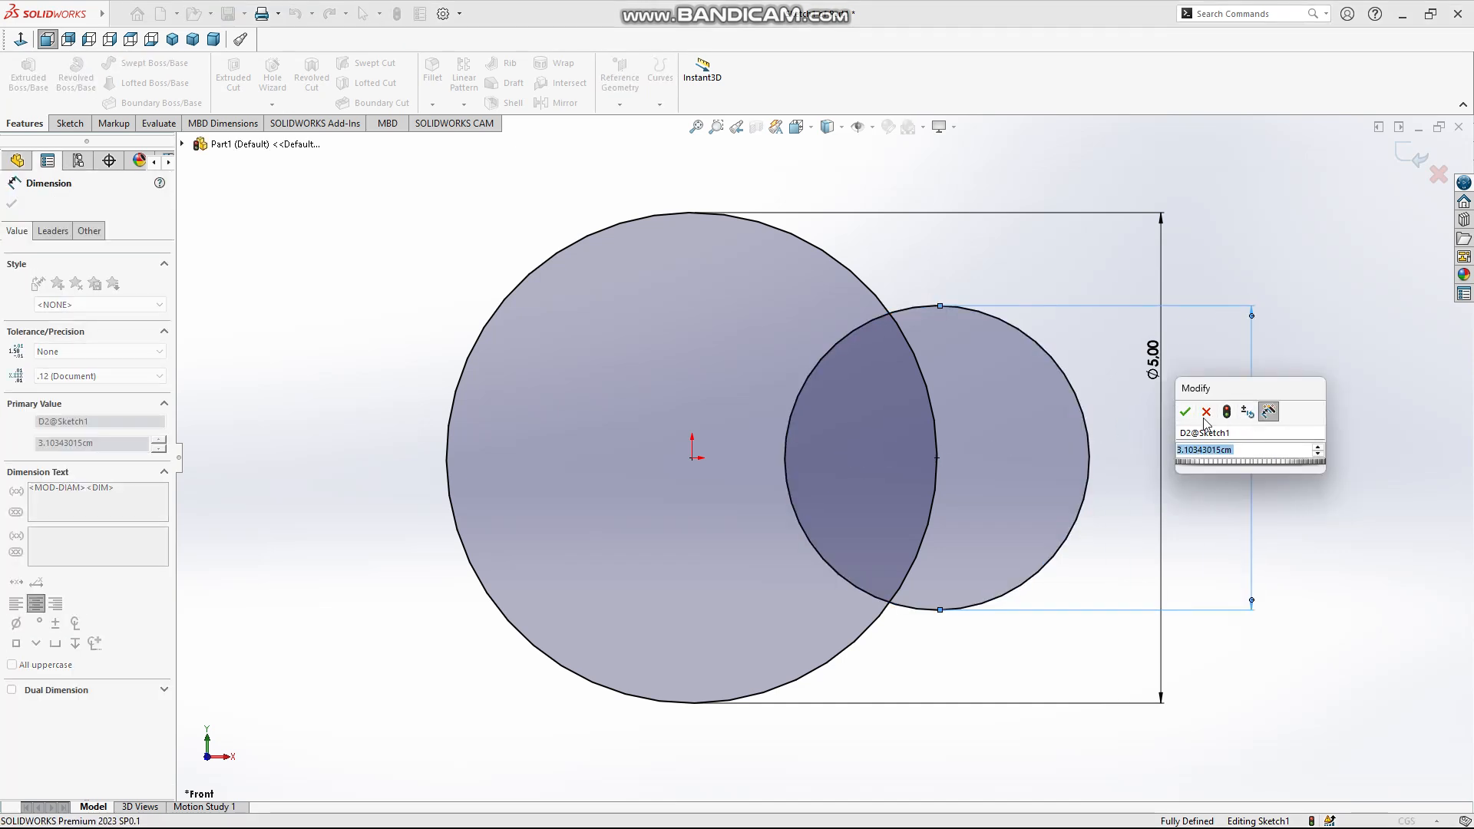
{"action": "left_click", "coordinate": [1151, 361]}
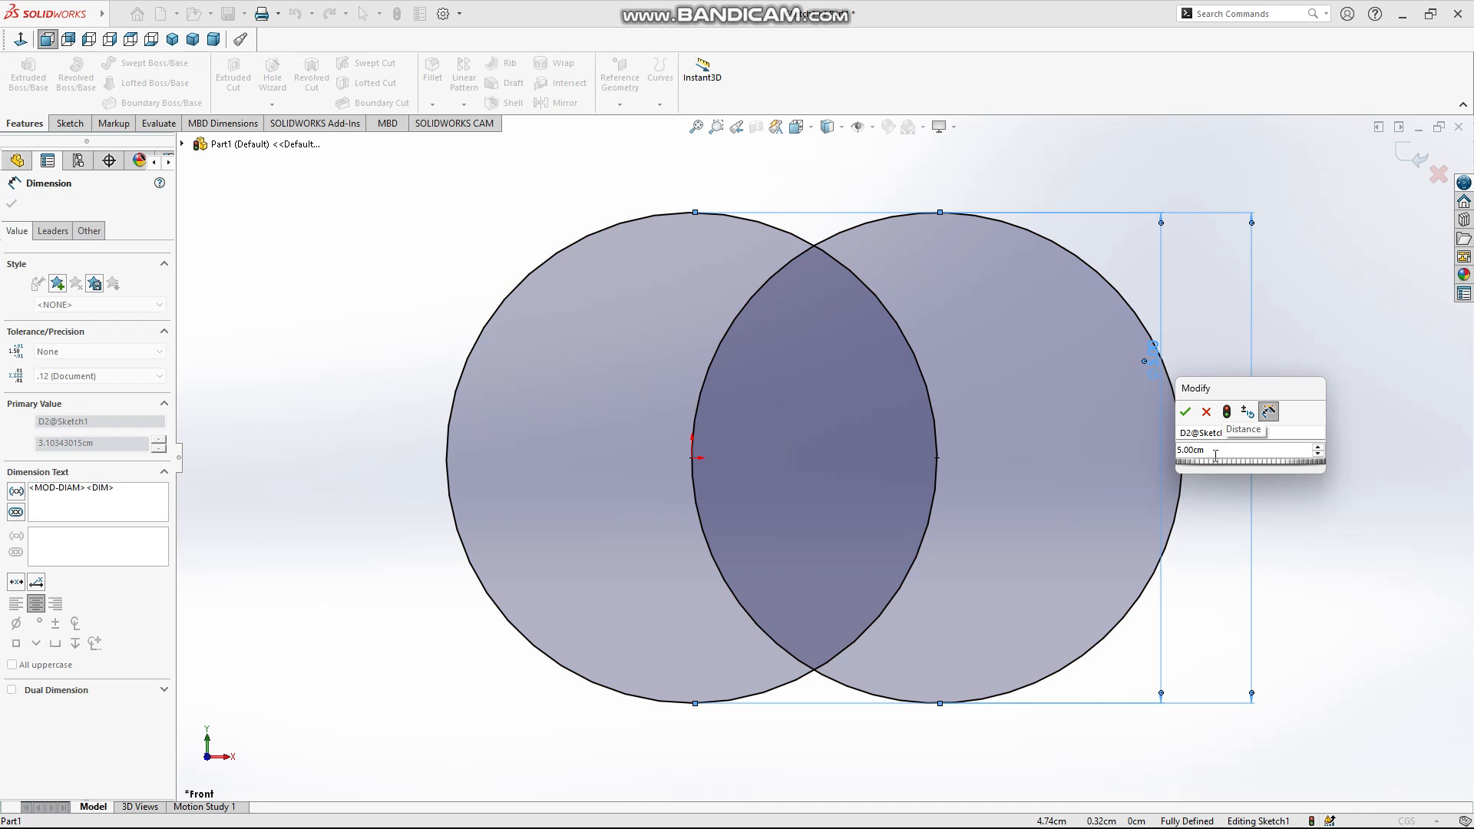
{"action": "type", "text": "/2"}
{"action": "key", "text": "Return"}
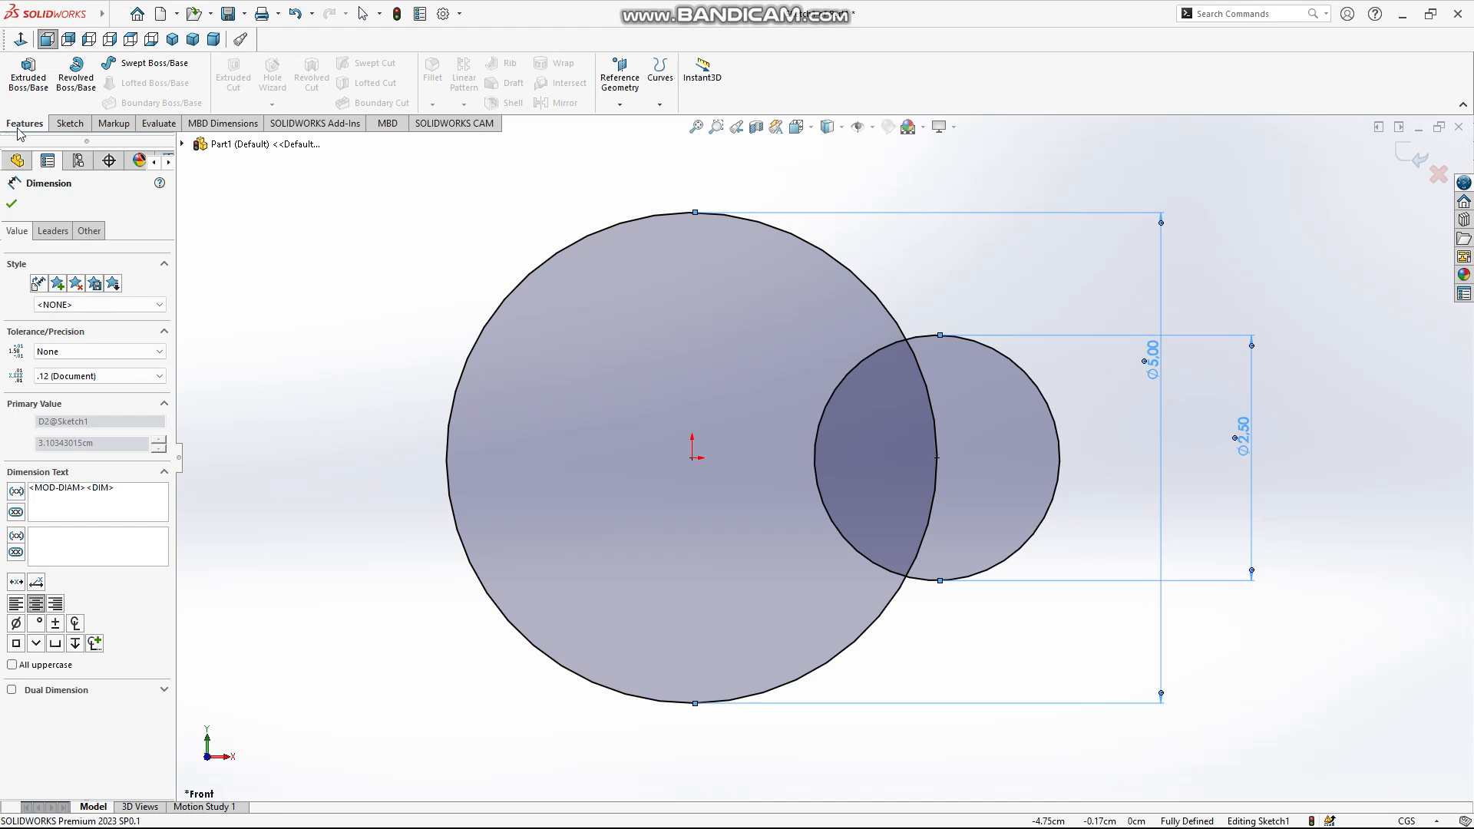
Start a 1 cm Blind Boss-Extrude and select the two circle regions outside the overlap, trying the overlap region in between
{"action": "left_click", "coordinate": [21, 92]}
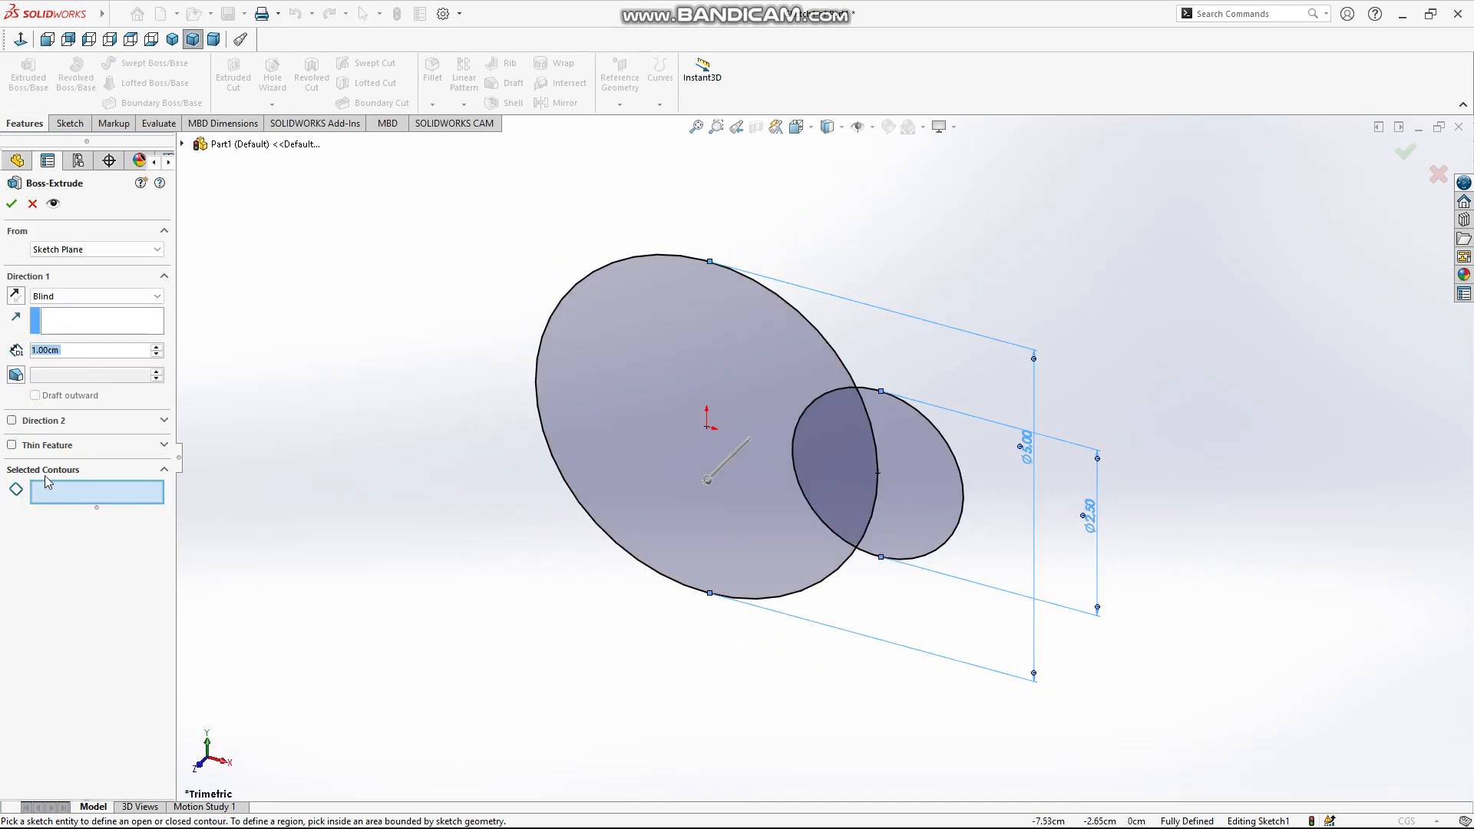
{"action": "left_click", "coordinate": [693, 355]}
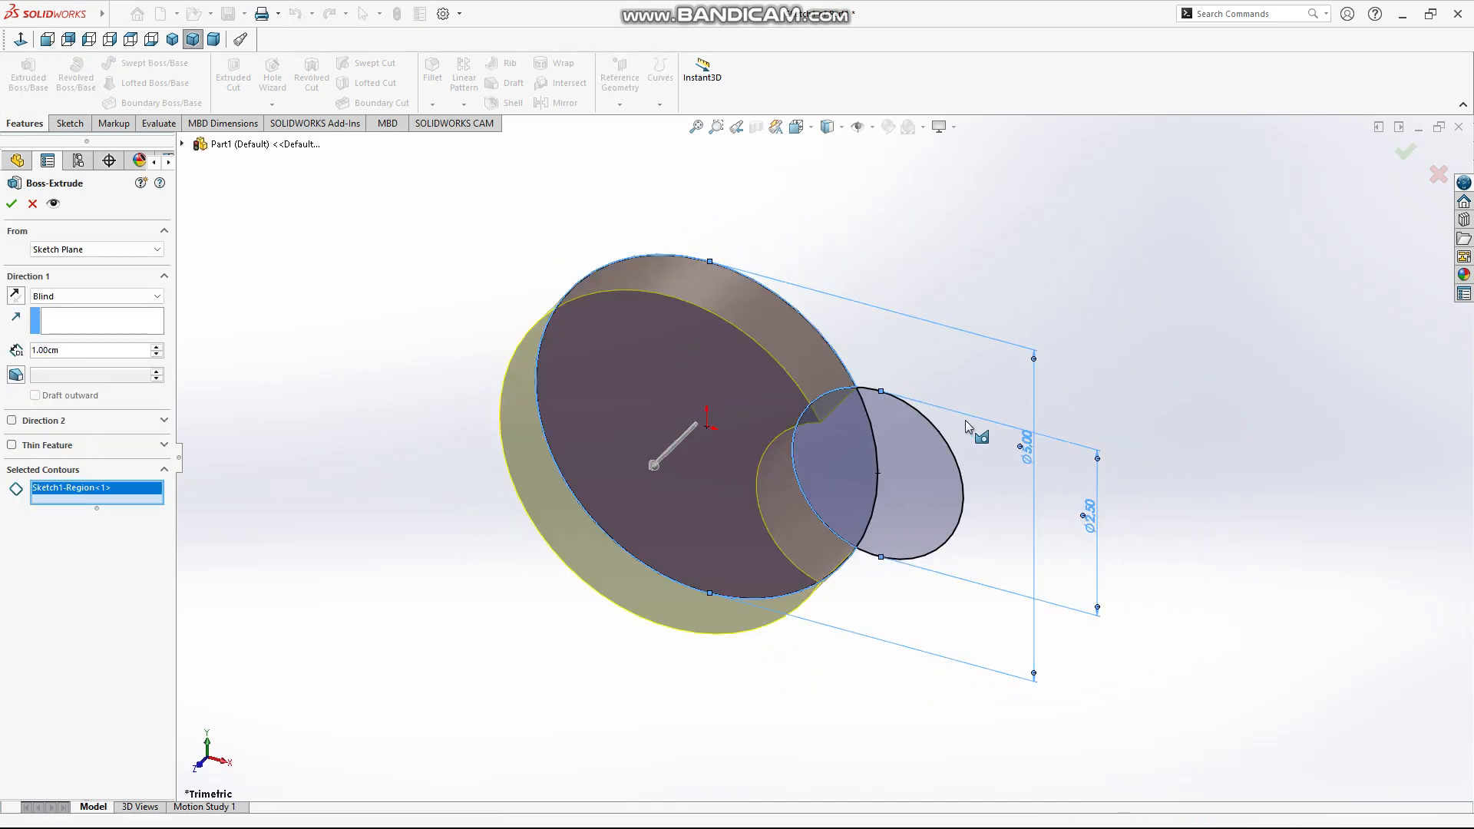
{"action": "left_click", "coordinate": [887, 474]}
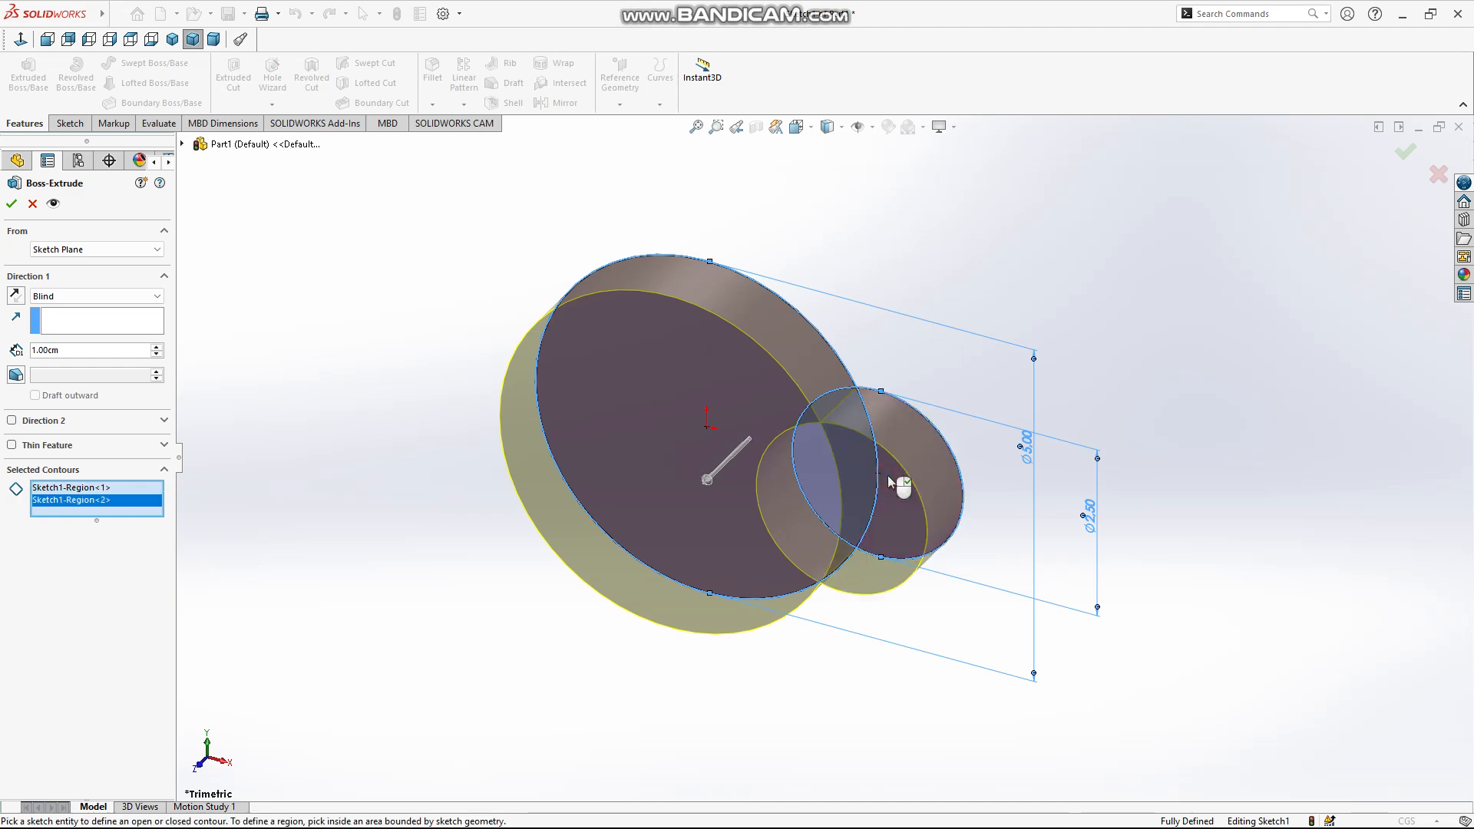
{"action": "left_click", "coordinate": [715, 363]}
{"action": "left_click", "coordinate": [832, 442]}
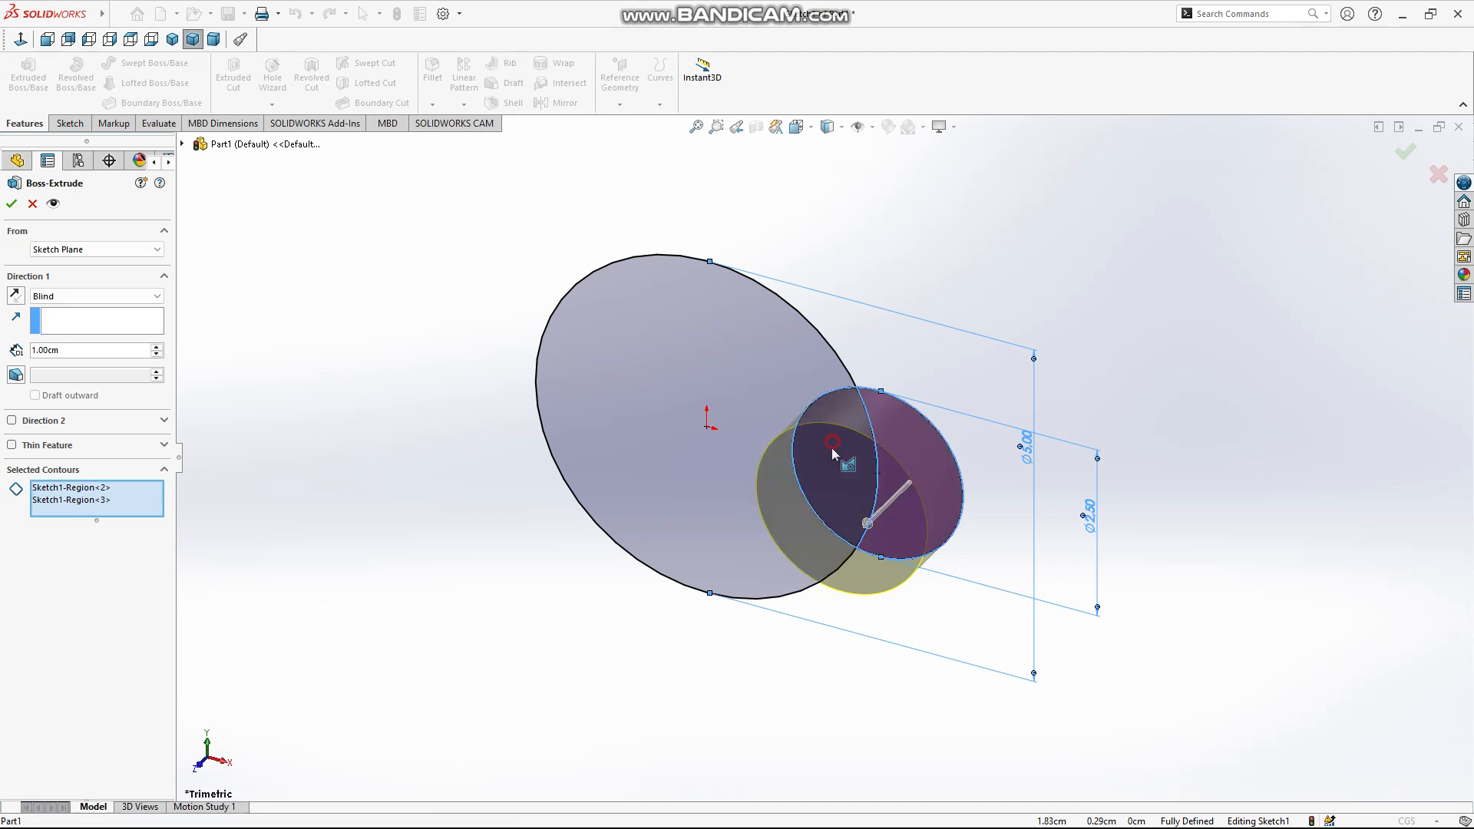
{"action": "left_click", "coordinate": [820, 448]}
{"action": "left_click", "coordinate": [783, 387]}
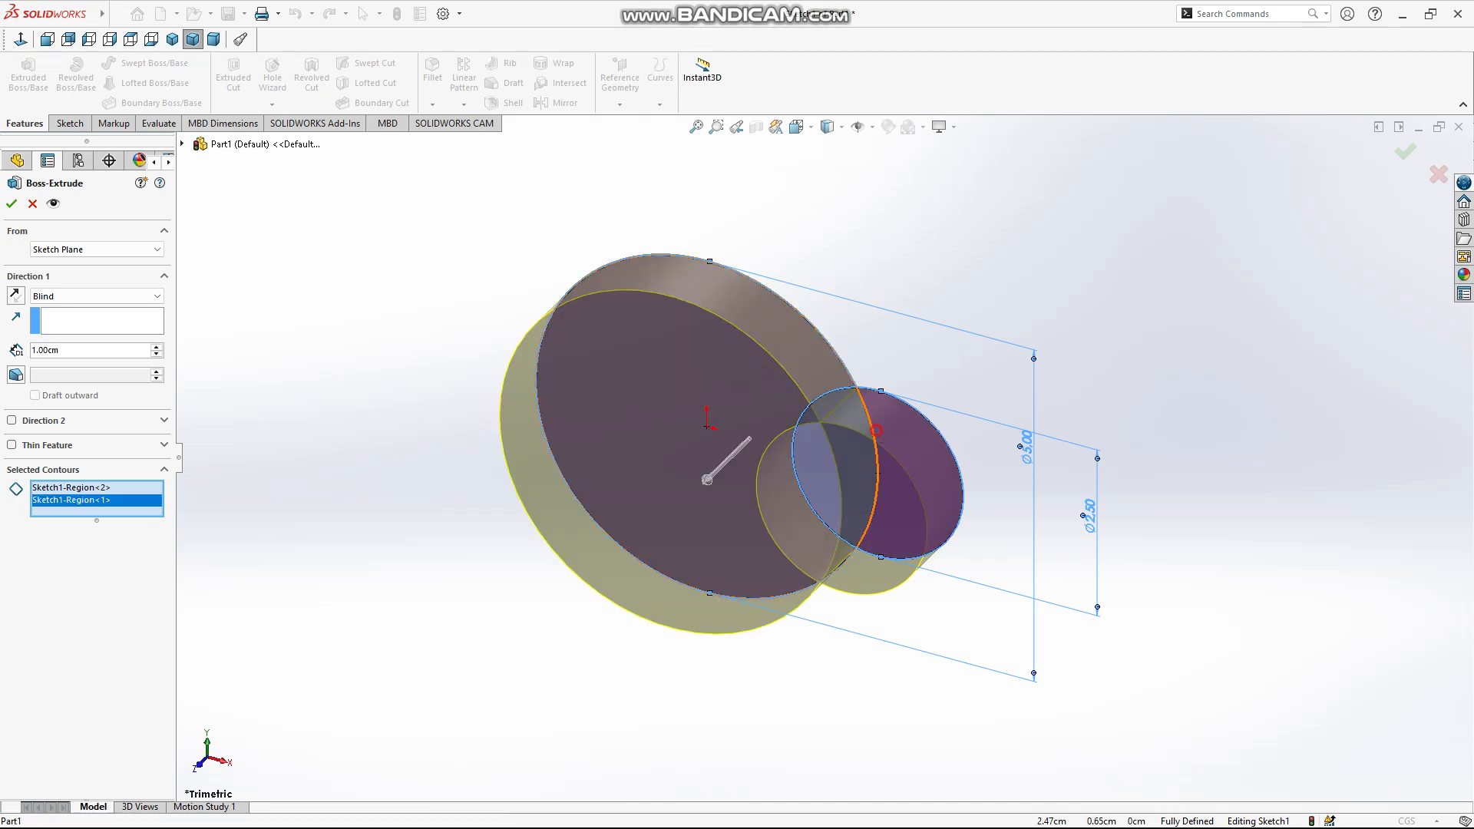
Try the large circle's full contour combined with the overlap and the small circle's outer region as selected contours
{"action": "left_click", "coordinate": [875, 442]}
{"action": "left_click", "coordinate": [836, 454]}
{"action": "left_click", "coordinate": [835, 451]}
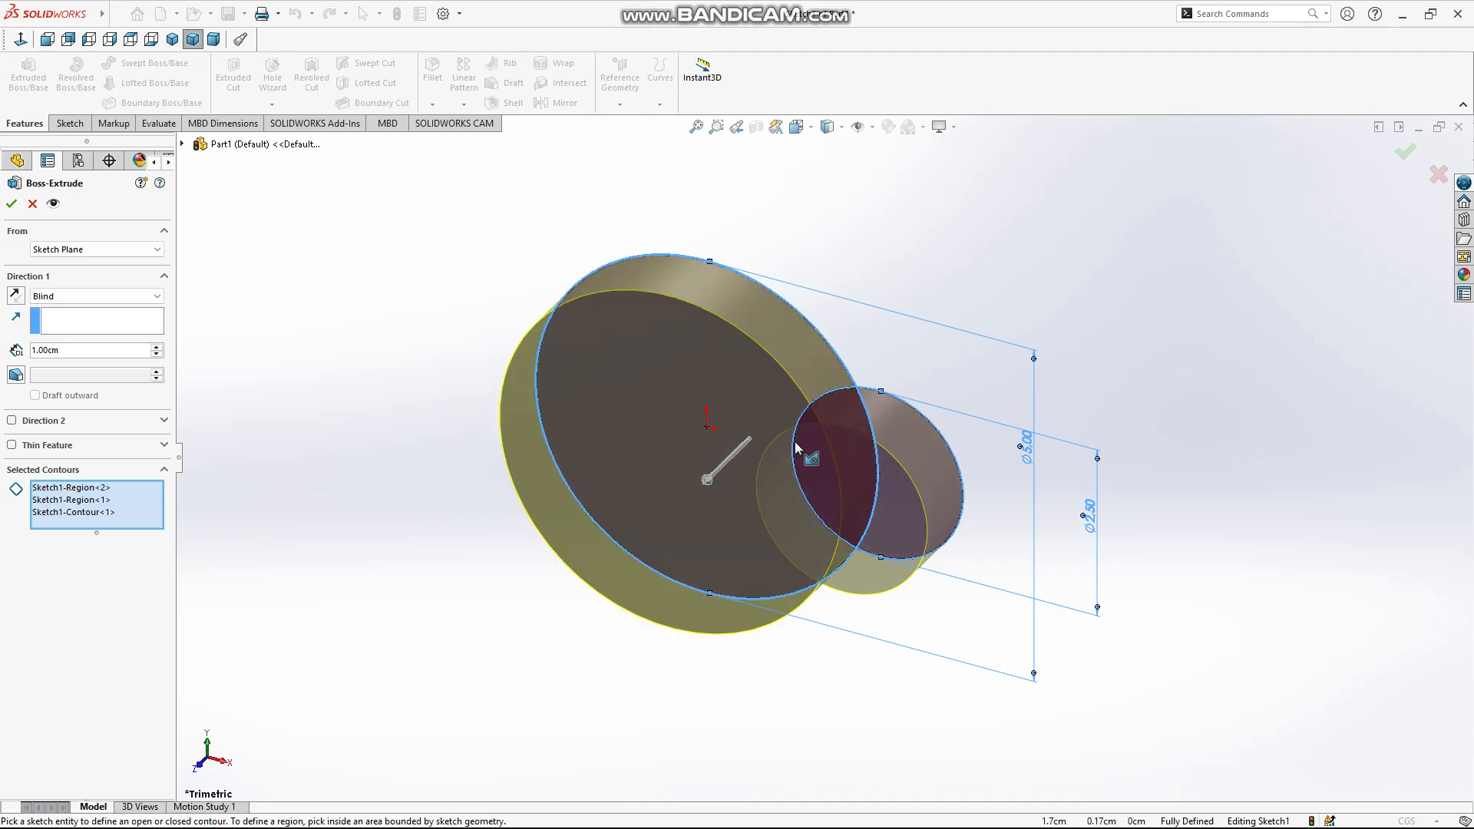
{"action": "left_click", "coordinate": [743, 375]}
{"action": "left_click", "coordinate": [890, 458]}
{"action": "left_click", "coordinate": [864, 453]}
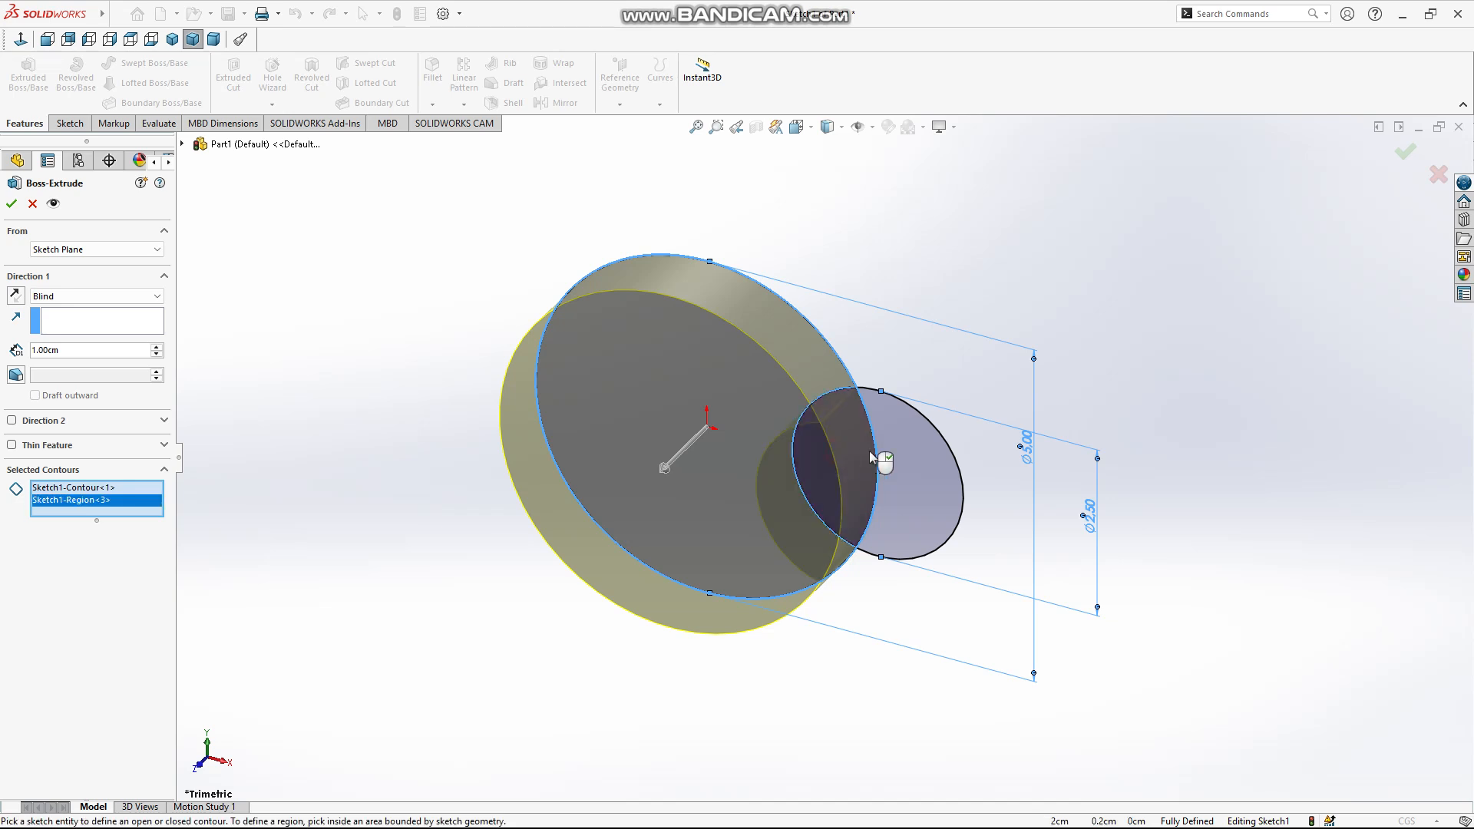
{"action": "left_click", "coordinate": [896, 459]}
{"action": "middle_click_drag", "start_coordinate": [546, 587], "coordinate": [567, 456]}
{"action": "left_click", "coordinate": [830, 479]}
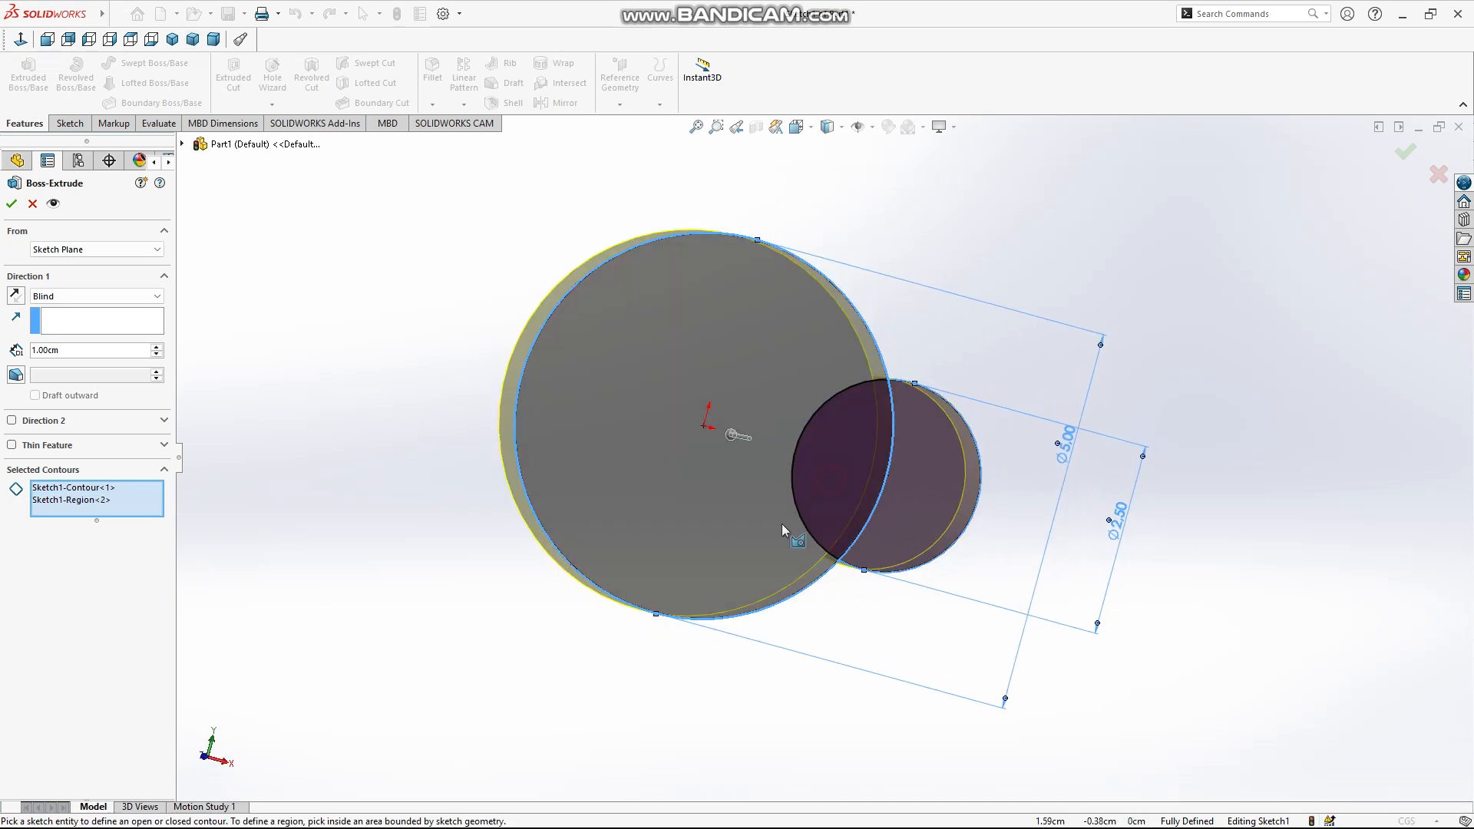
Try the large circle's full contour alone and together with its region outside the overlap
{"action": "middle_click_drag", "start_coordinate": [785, 525], "coordinate": [996, 475]}
{"action": "left_click", "coordinate": [916, 481]}
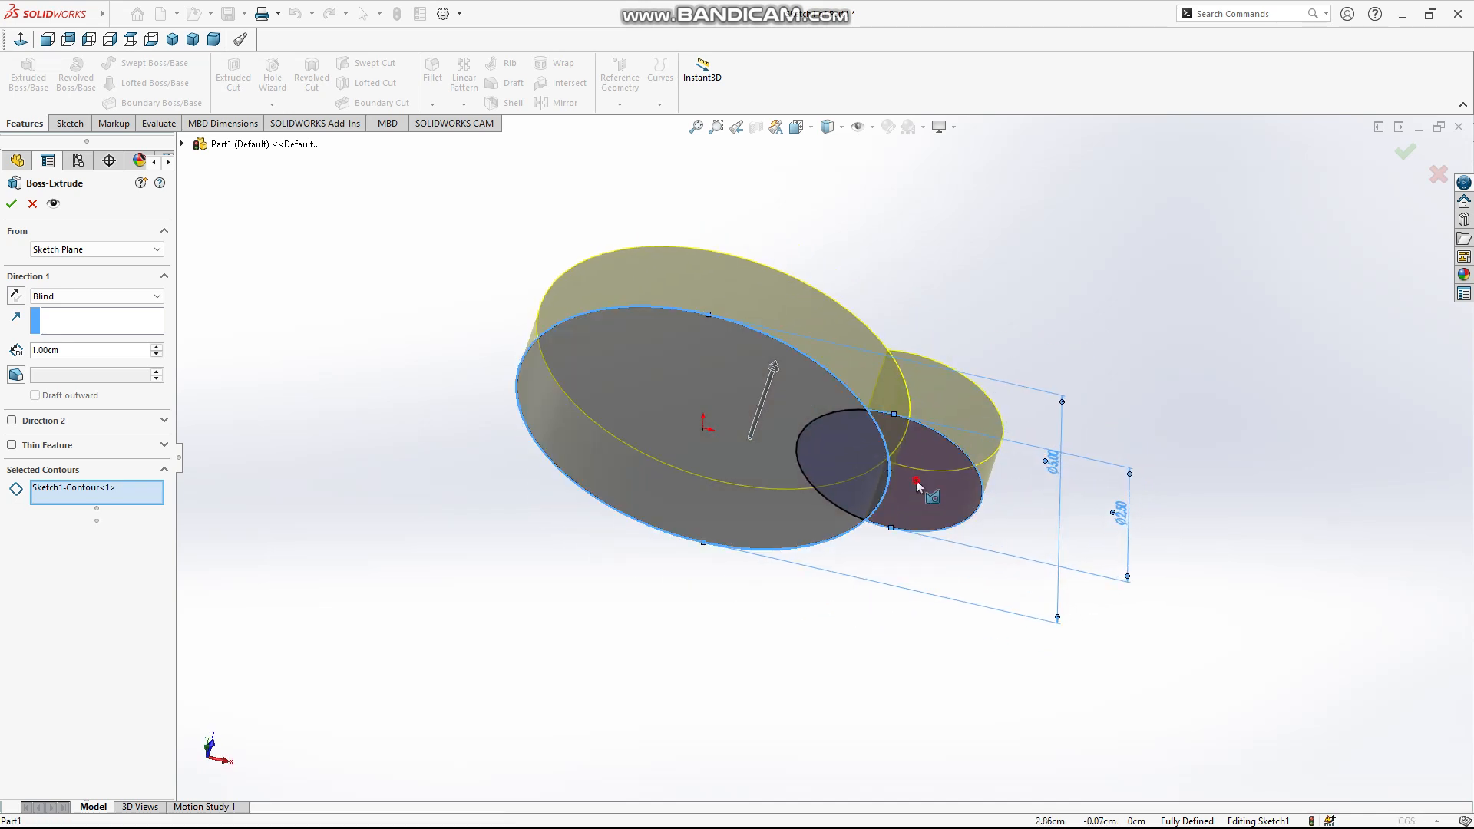
{"action": "left_click", "coordinate": [712, 453]}
{"action": "left_click", "coordinate": [714, 454]}
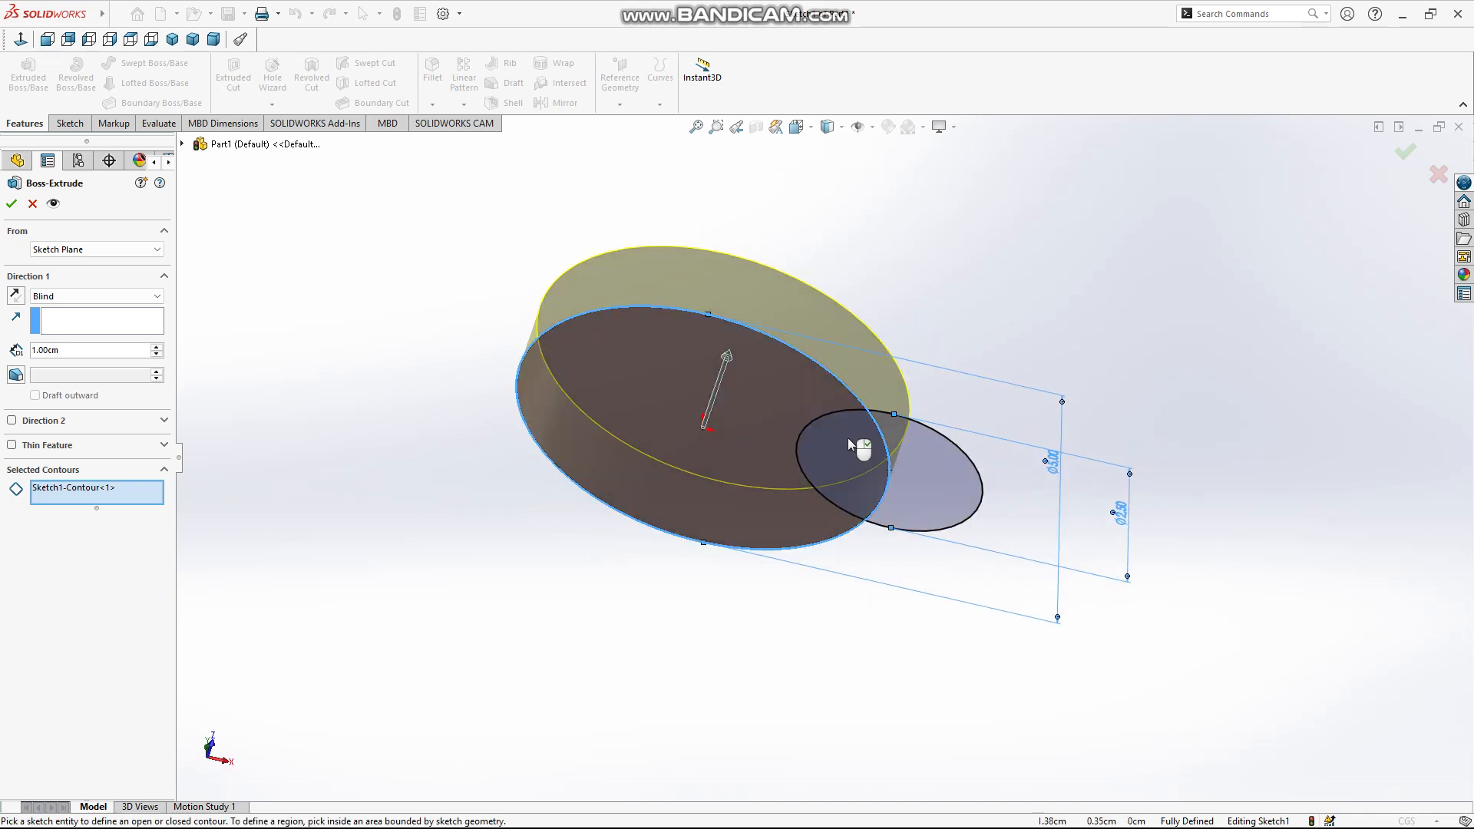
{"action": "left_click", "coordinate": [886, 484]}
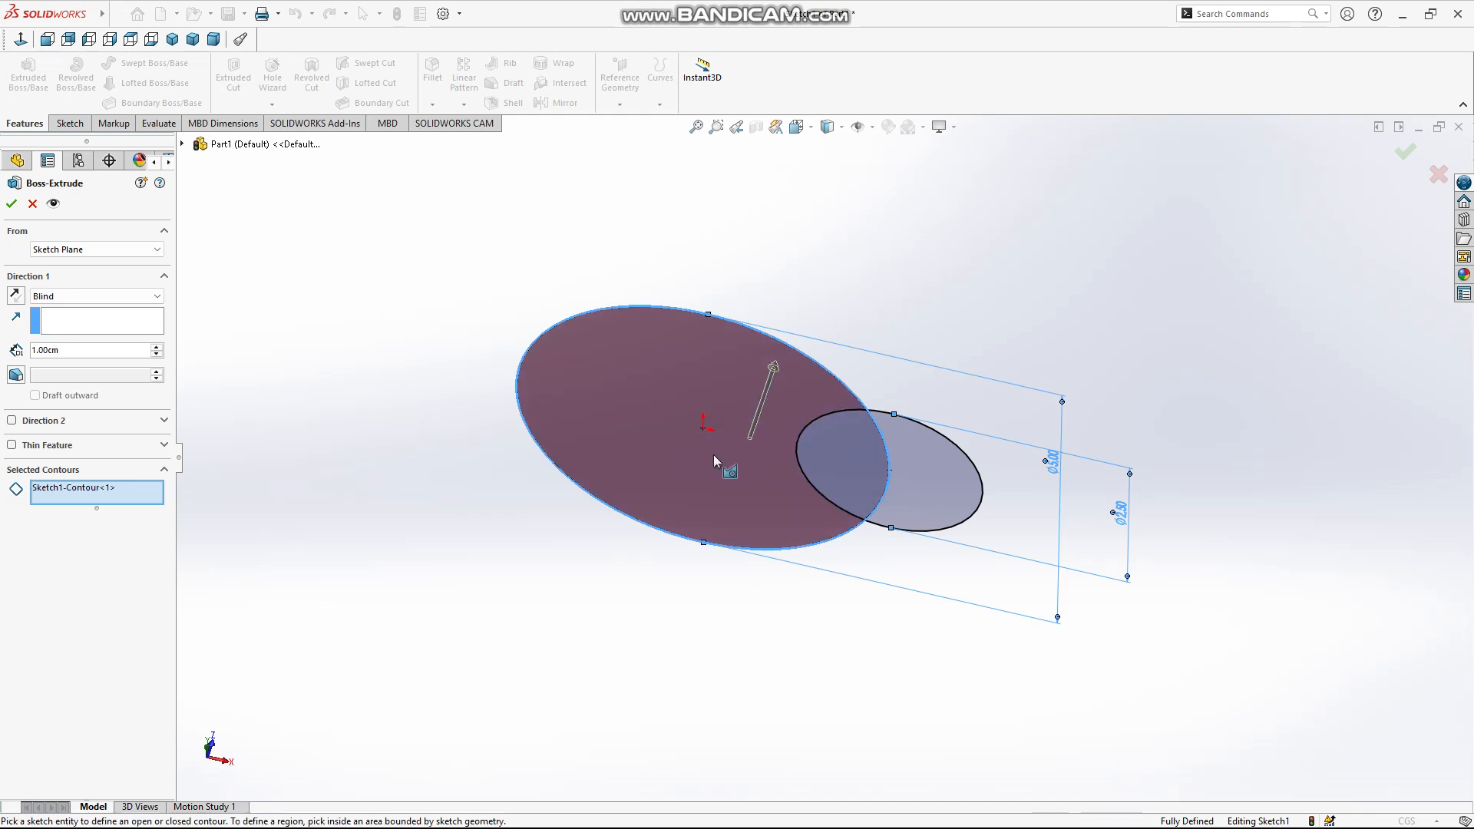
{"action": "left_click", "coordinate": [795, 548]}
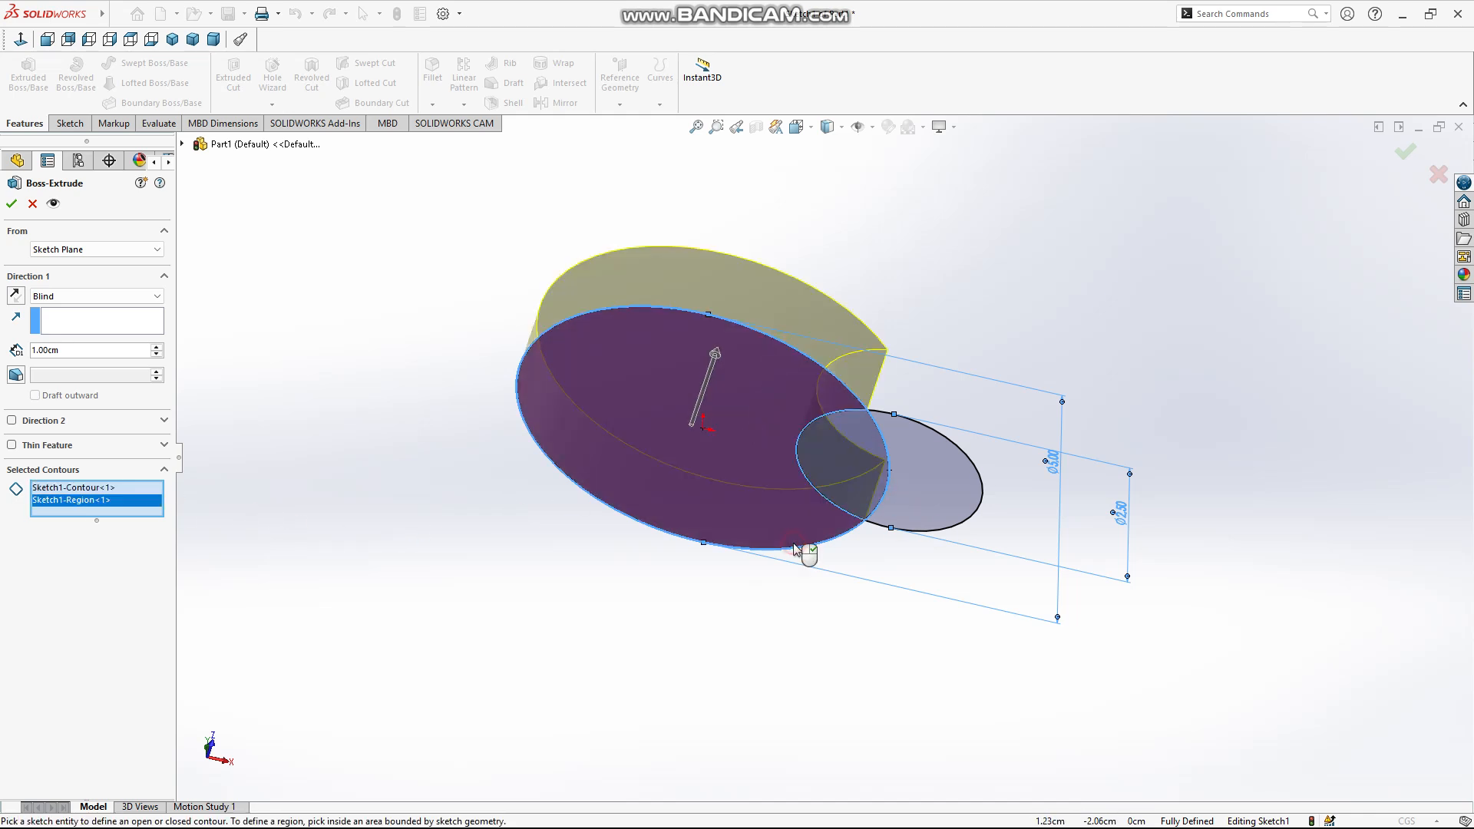
Clear the selected contours and extrude only the two circle regions outside the overlap, 1 cm Blind
{"action": "right_click", "coordinate": [92, 509]}
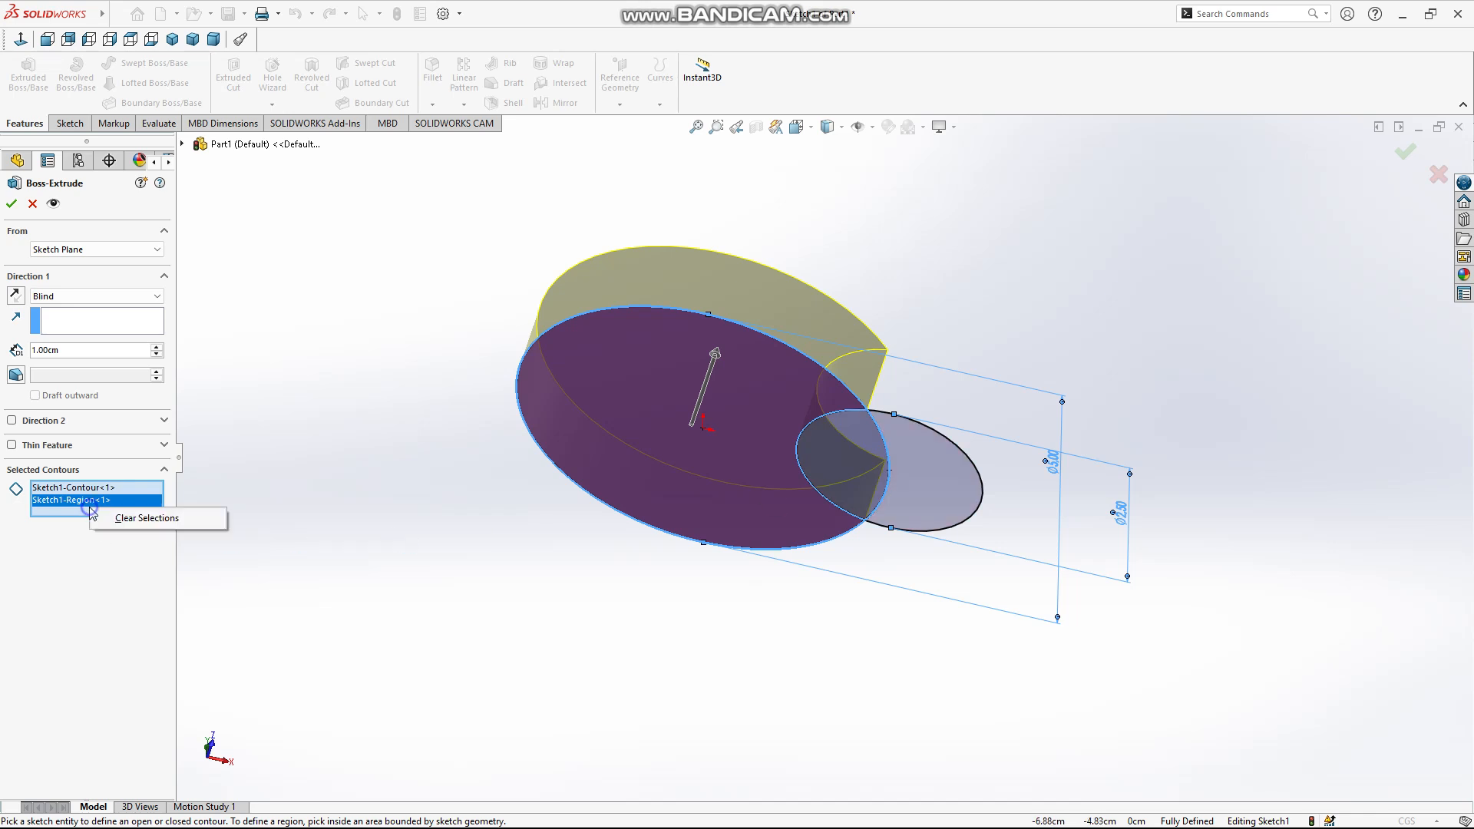
{"action": "left_click", "coordinate": [123, 519]}
{"action": "left_click", "coordinate": [631, 428]}
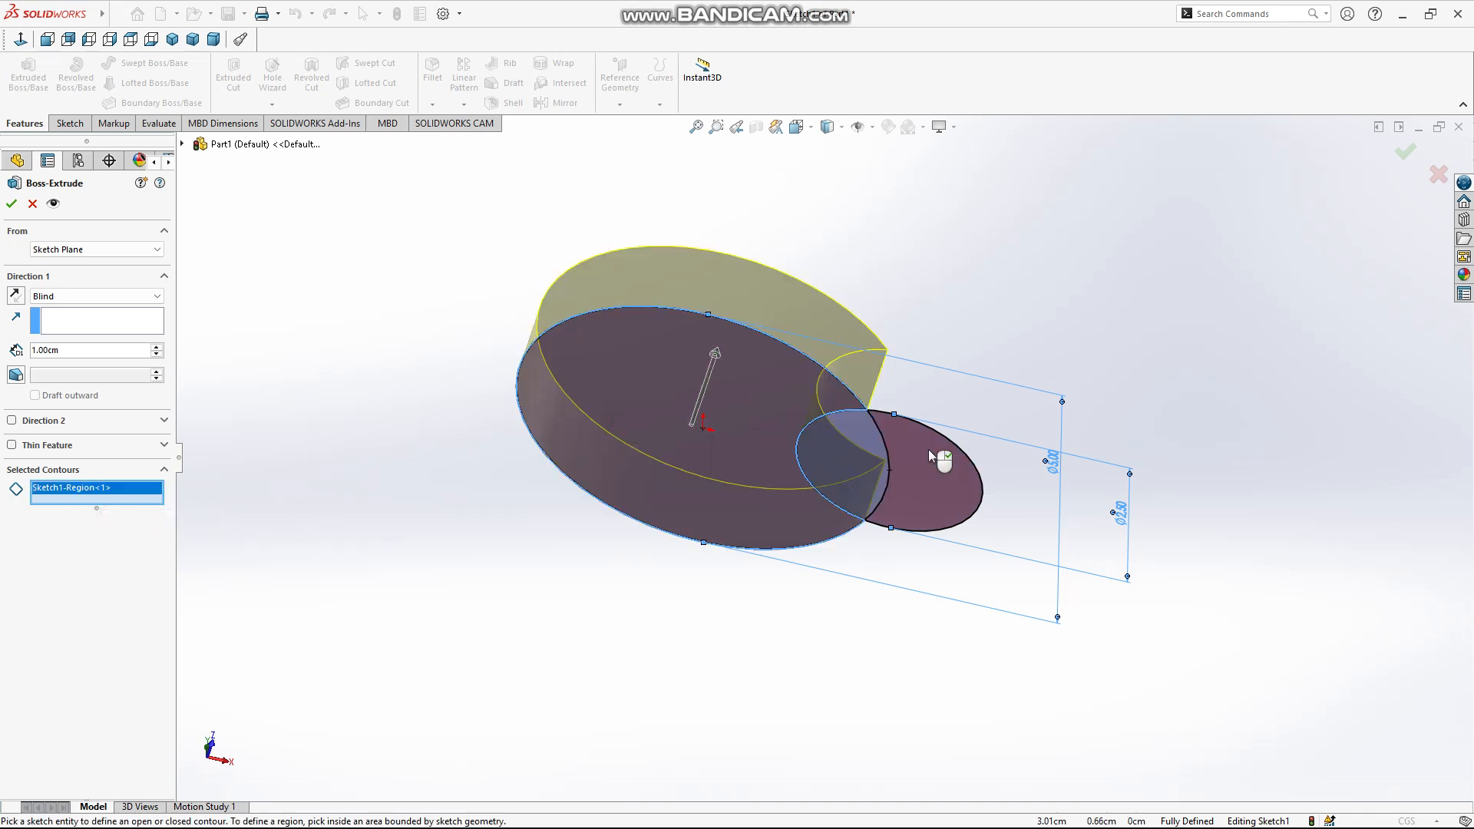
{"action": "left_click", "coordinate": [928, 454]}
{"action": "right_click", "coordinate": [928, 450]}
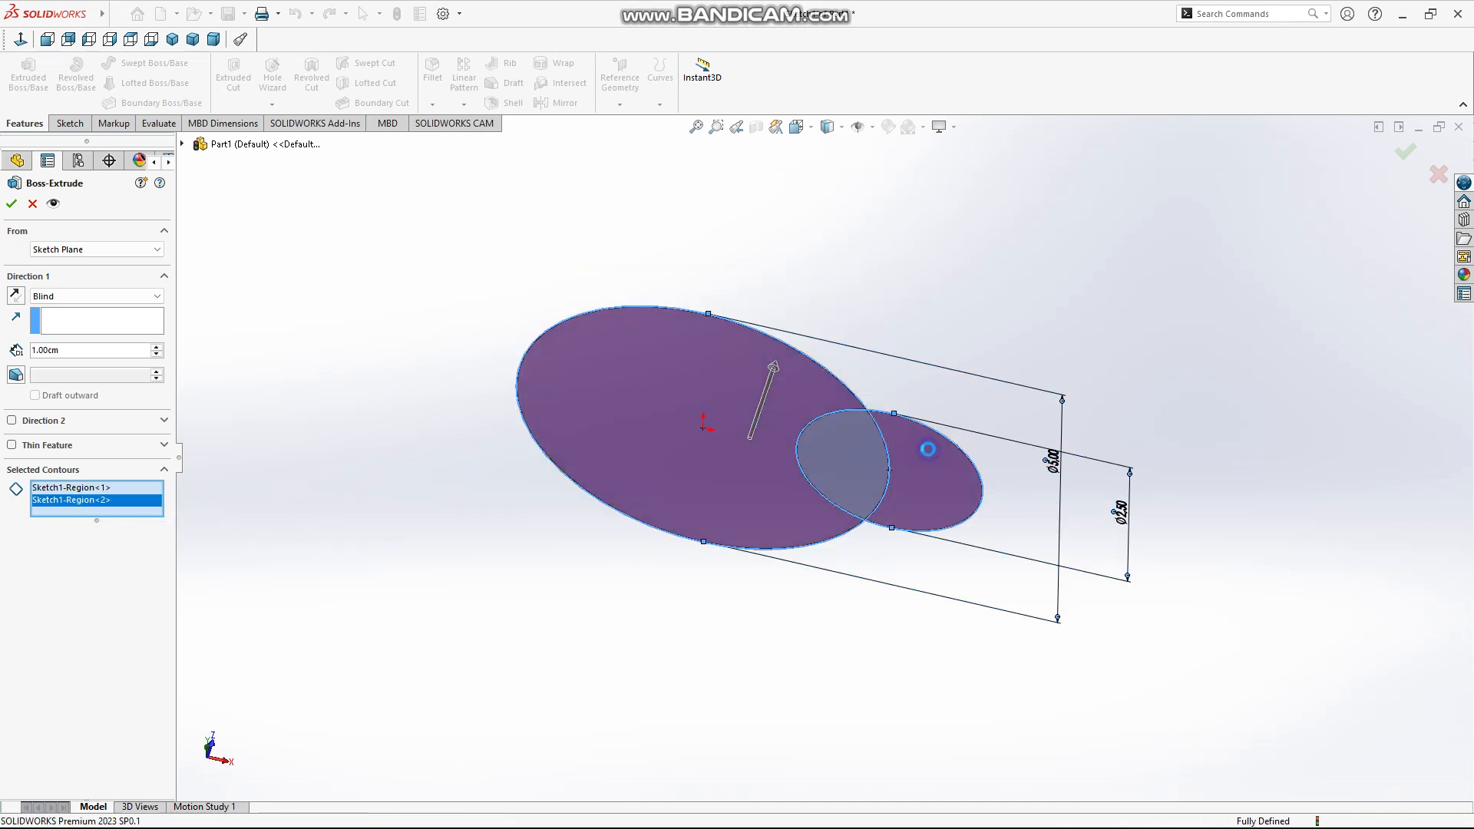
{"action": "middle_click_drag", "start_coordinate": [913, 467], "coordinate": [767, 432]}
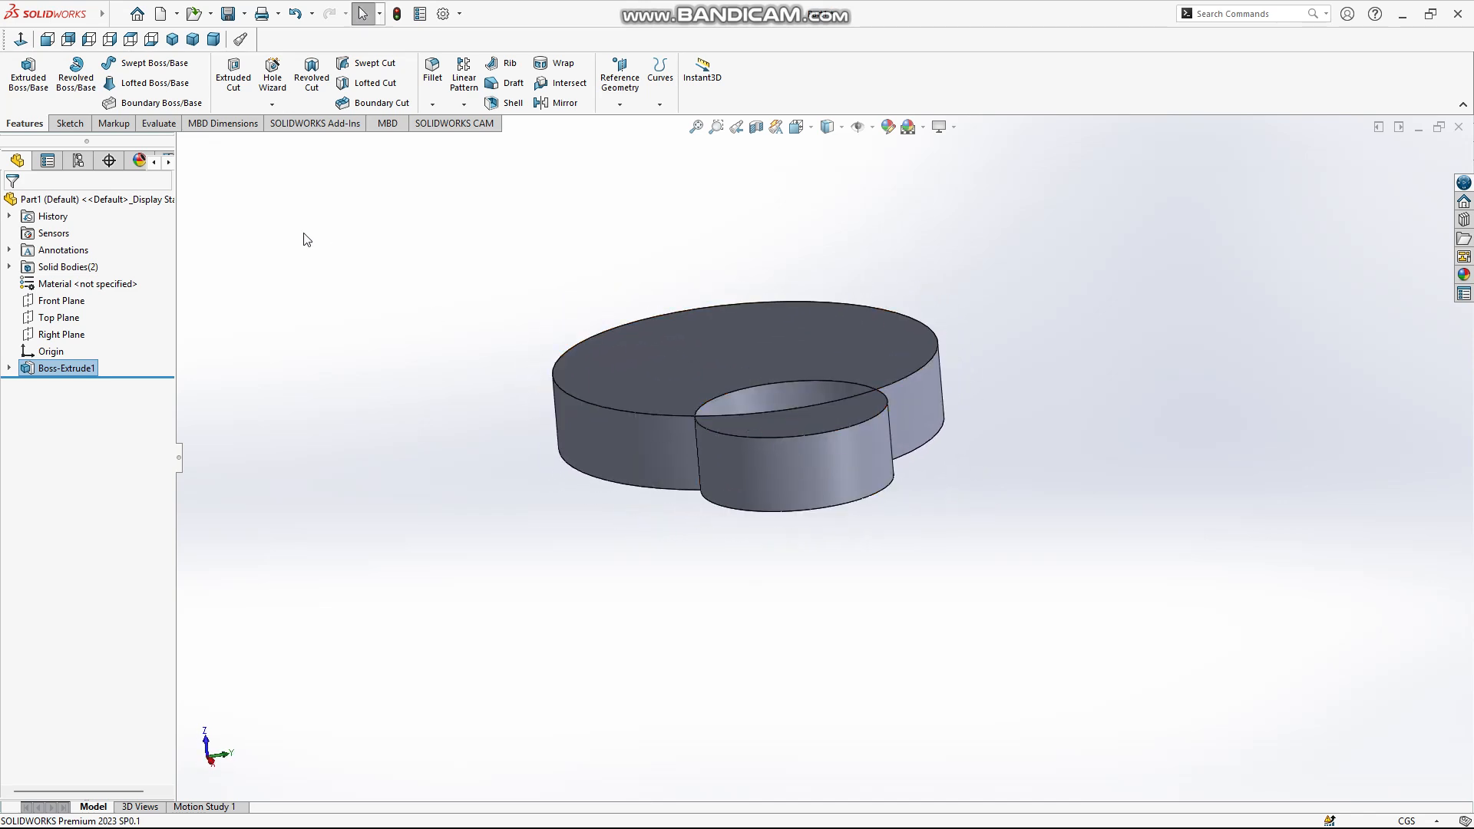
Reopen the circles' Boss-Extrude for editing, review the Direction 1 end conditions, and close it with Blind kept
{"action": "right_click", "coordinate": [82, 371]}
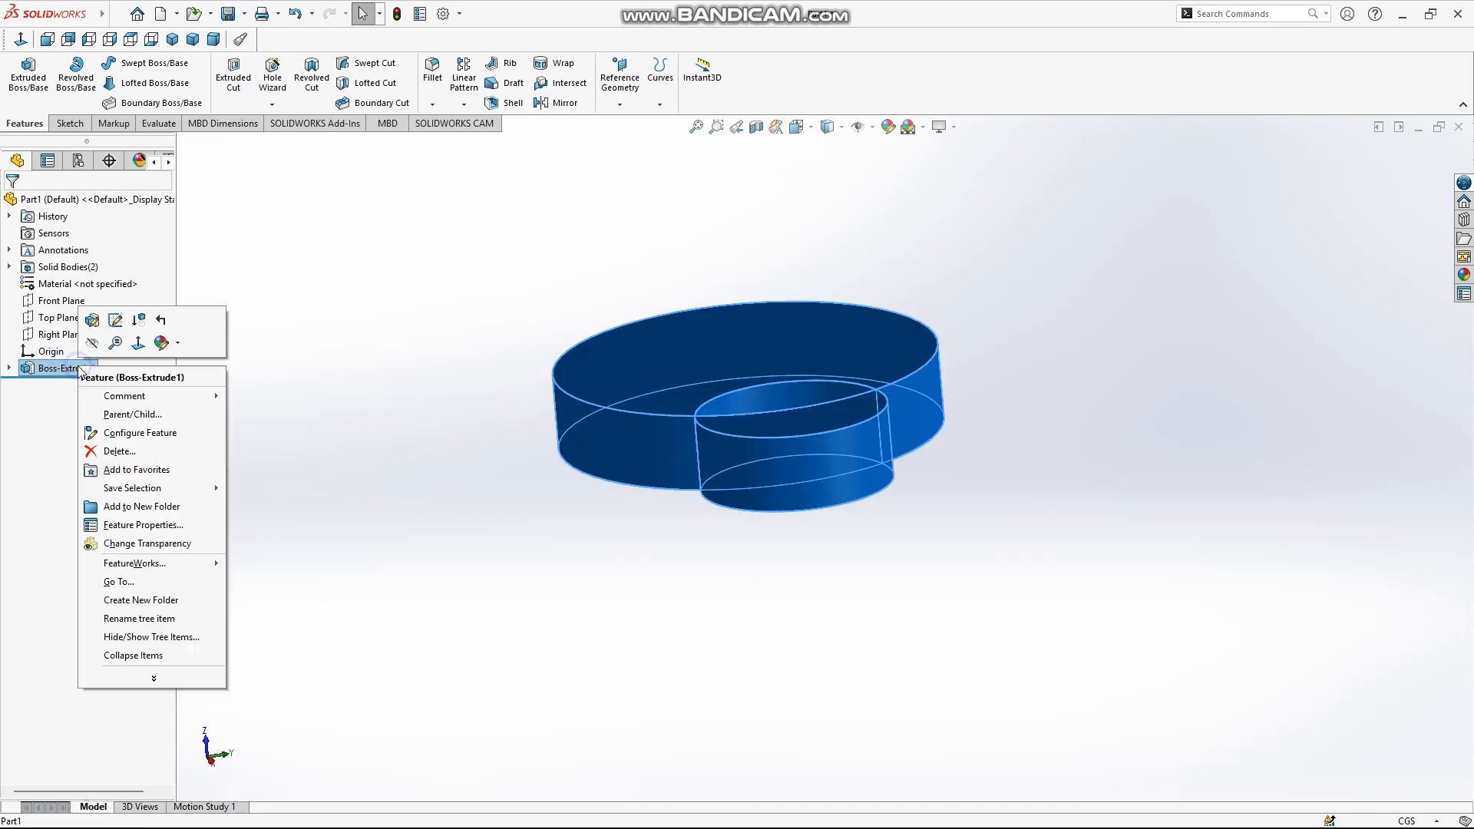
{"action": "left_click", "coordinate": [93, 321]}
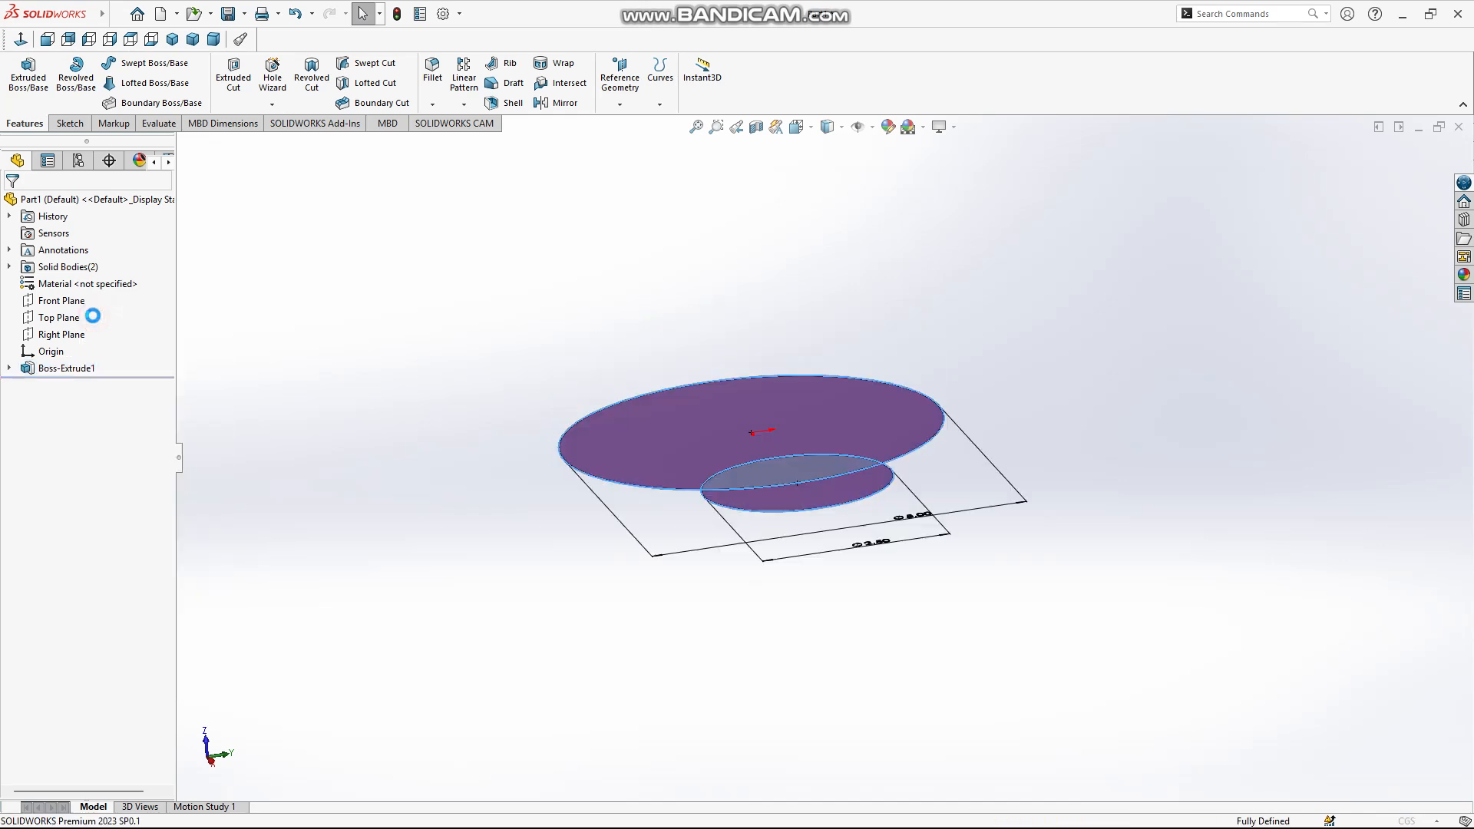
{"action": "left_click", "coordinate": [86, 298]}
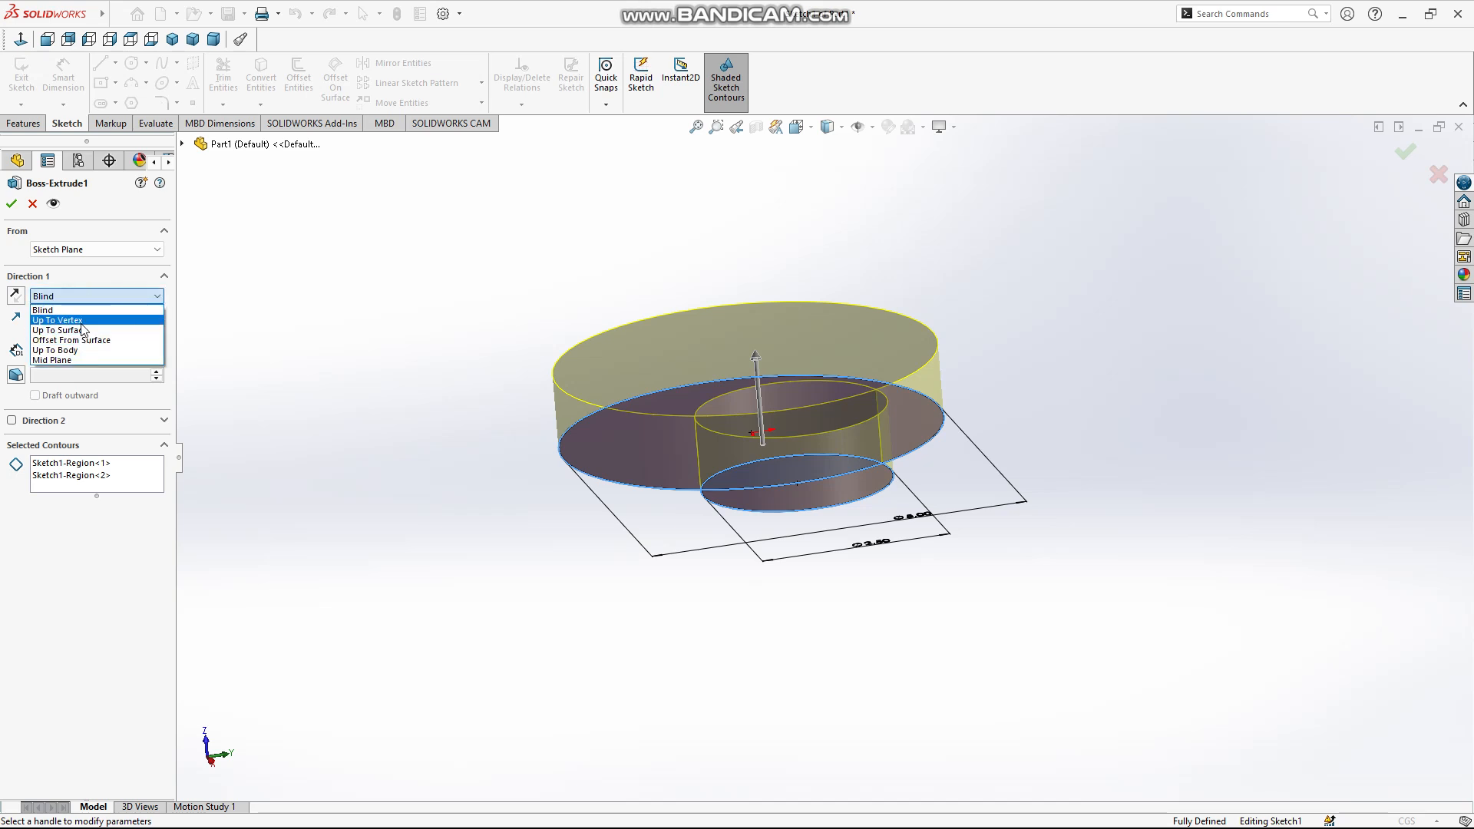
{"action": "left_click", "coordinate": [85, 296]}
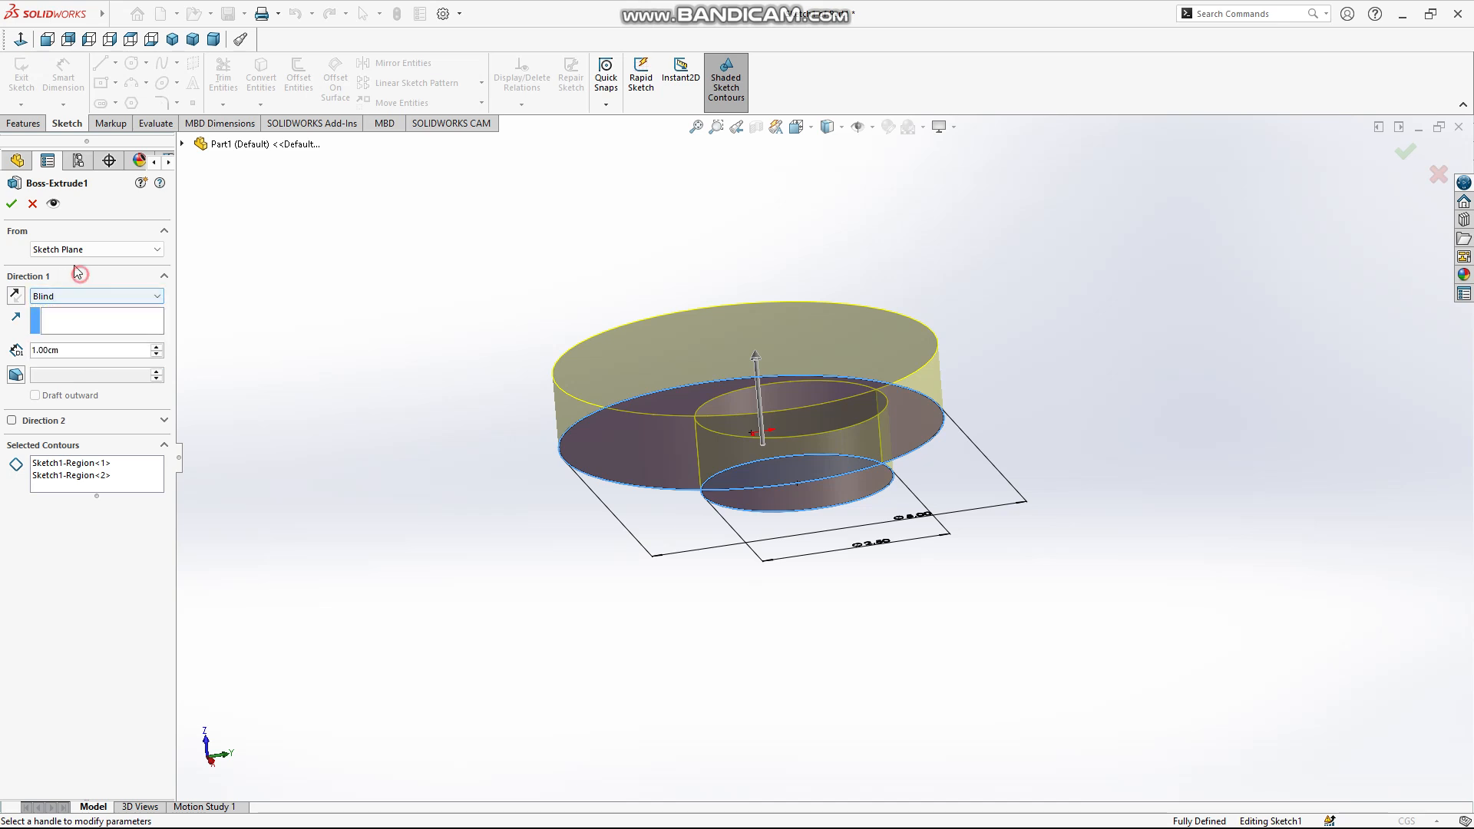
{"action": "left_click", "coordinate": [12, 204]}
Start a sketch on the large disc's top face and draw a corner rectangle from the origin, about 1.42 by 1.30 cm
{"action": "middle_click_drag", "start_coordinate": [464, 477], "coordinate": [534, 531]}
{"action": "left_click", "coordinate": [69, 124]}
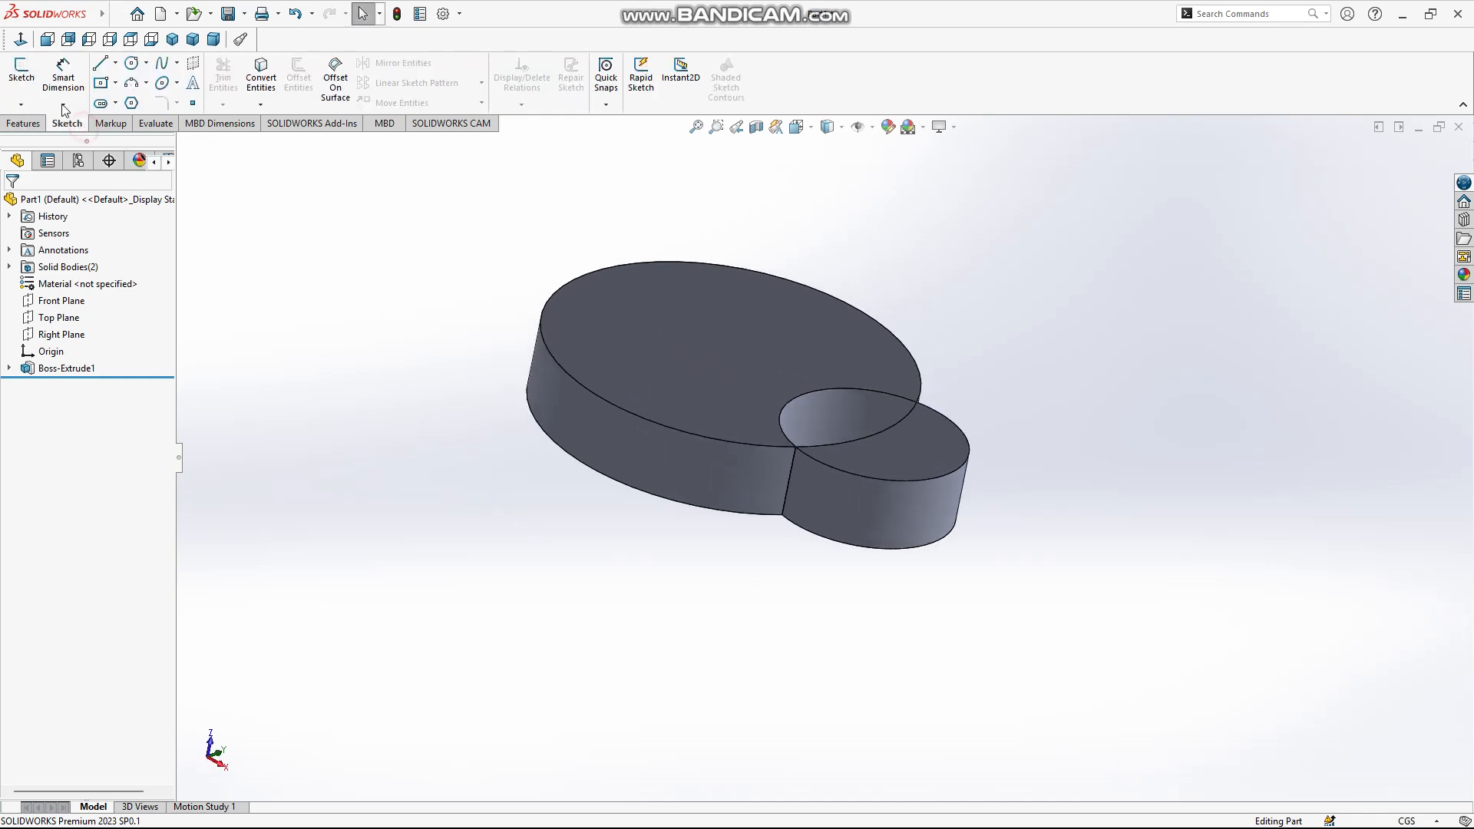
{"action": "left_click", "coordinate": [22, 73]}
{"action": "left_click", "coordinate": [703, 347]}
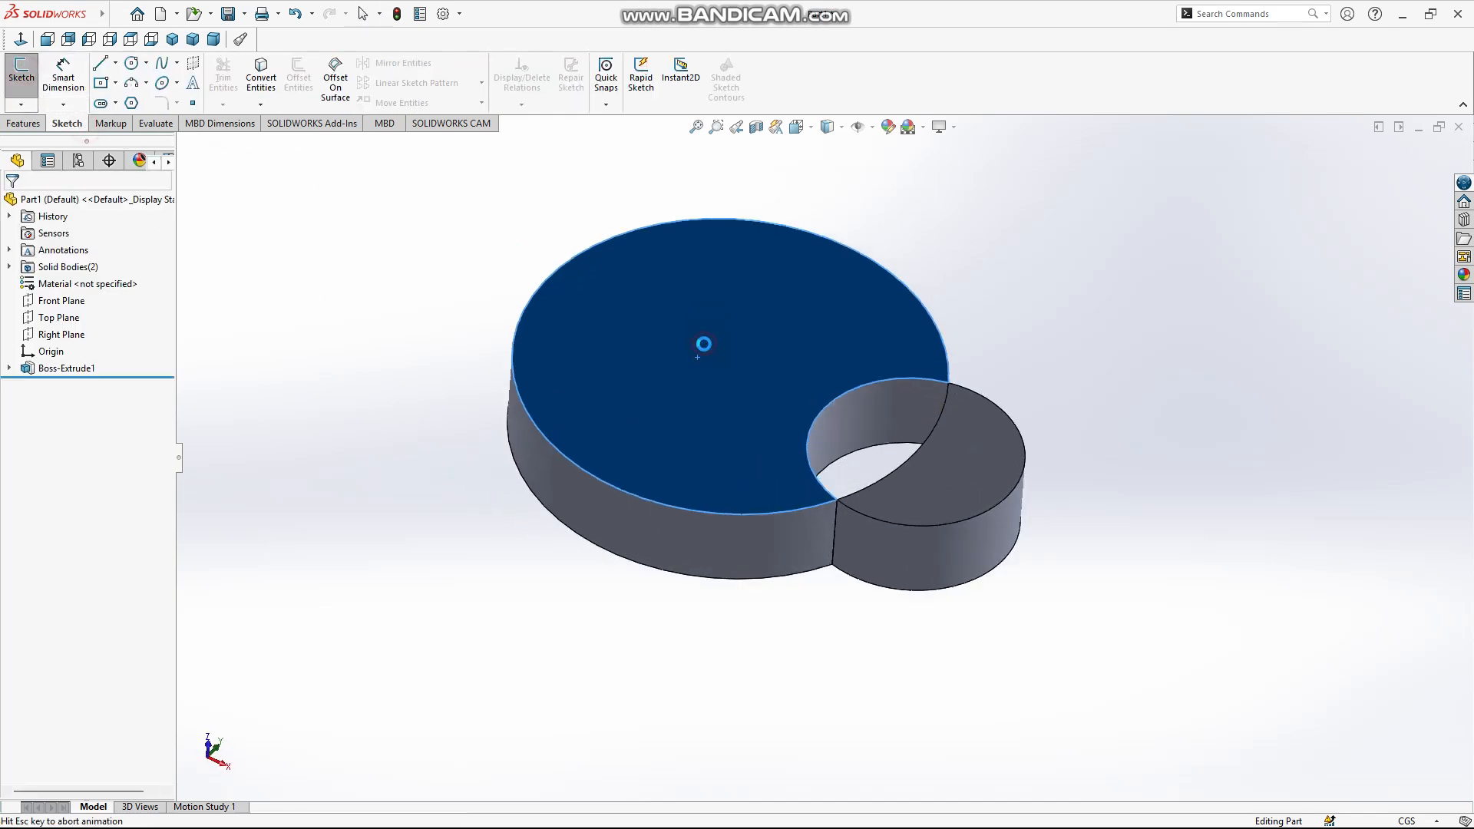
{"action": "right_click_drag", "start_coordinate": [400, 270], "coordinate": [401, 343]}
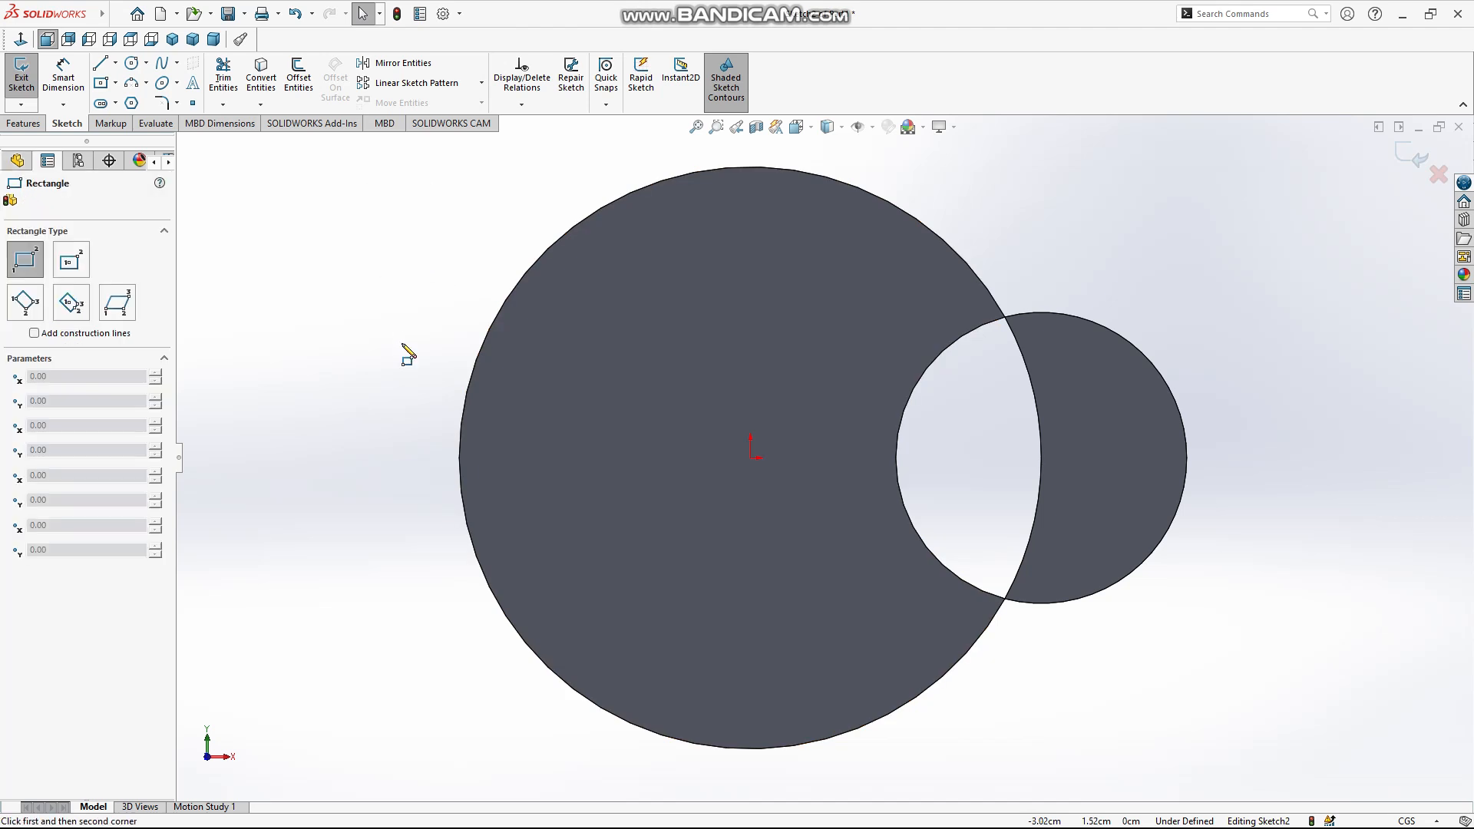
{"action": "scroll", "coordinate": [700, 403], "scroll_direction": "down", "scroll_amount": 1}
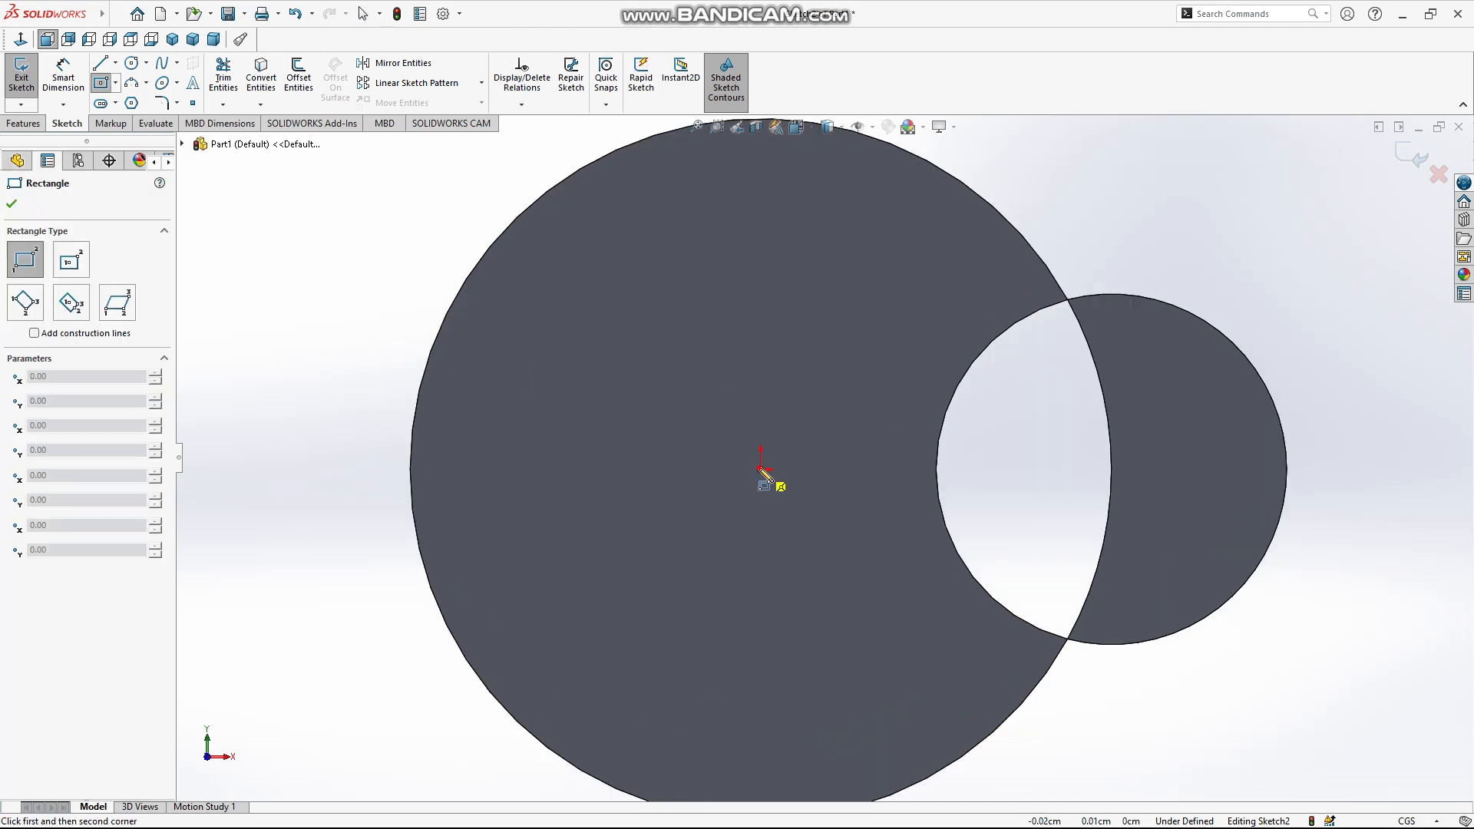
{"action": "left_click", "coordinate": [759, 469]}
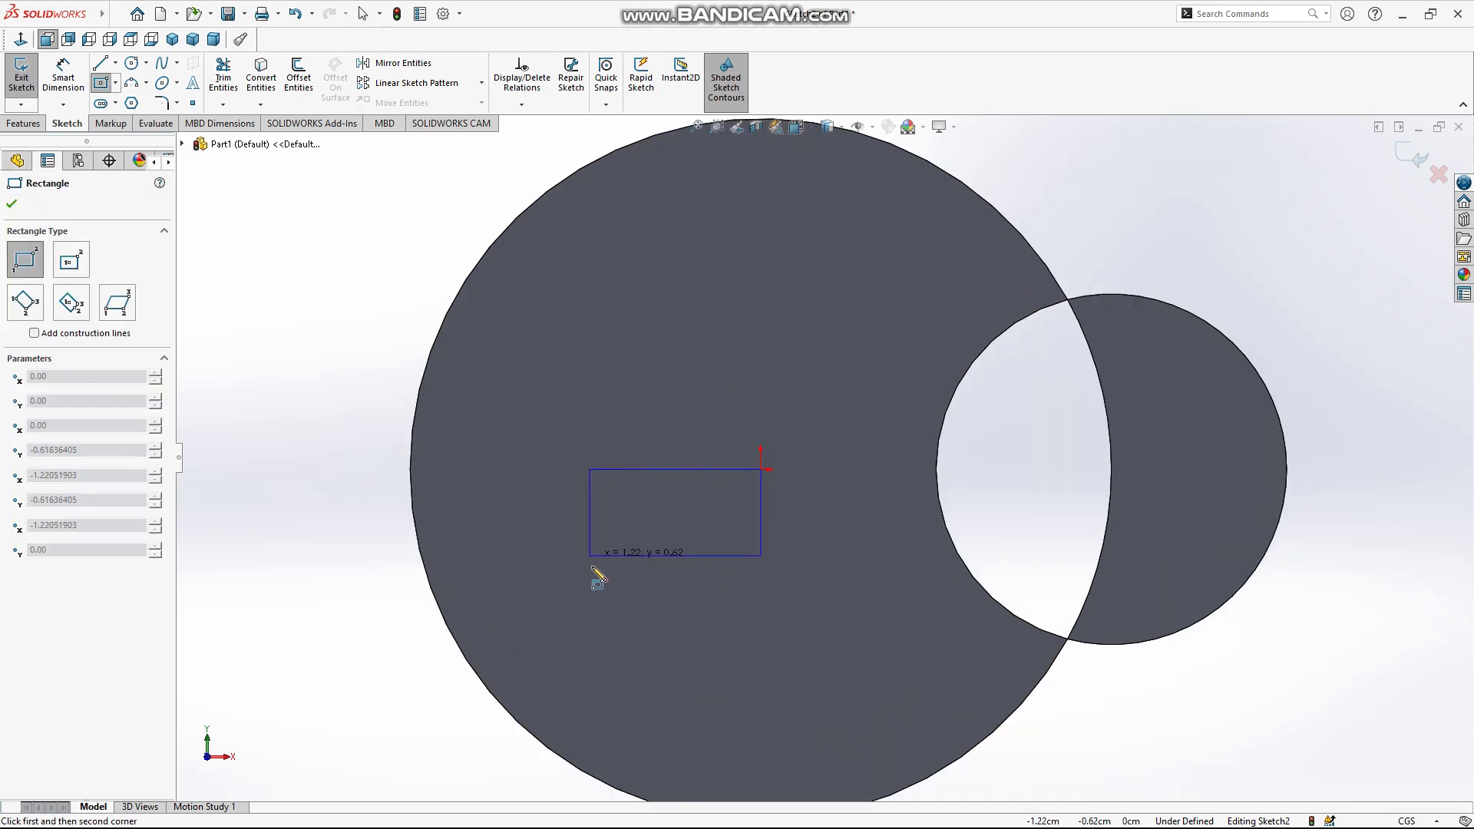
{"action": "left_click", "coordinate": [562, 651]}
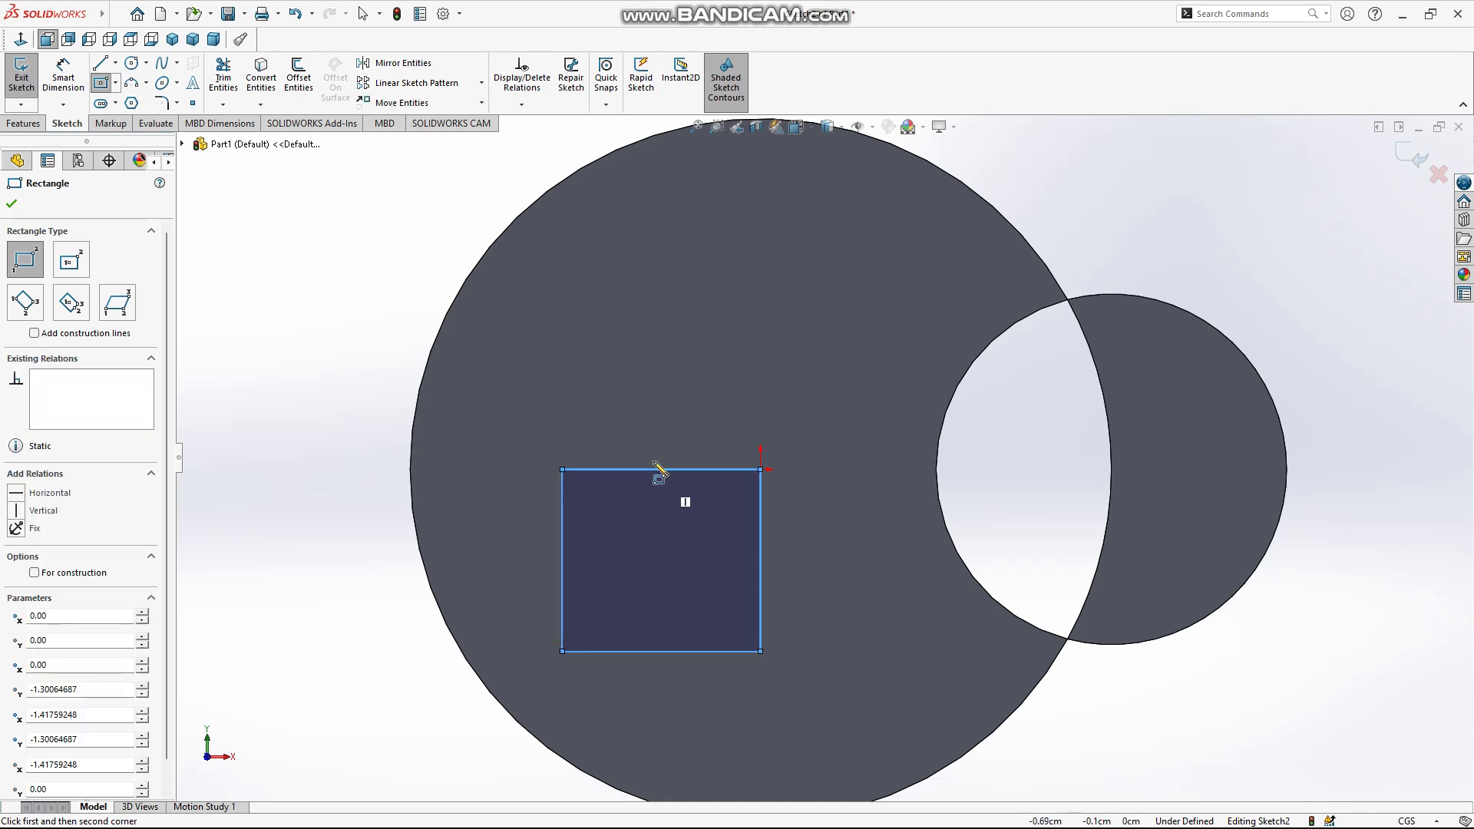
Dimension the rectangle's horizontal edge through the origin to 3 cm
{"action": "scroll", "coordinate": [309, 390], "scroll_direction": "up", "scroll_amount": 2}
{"action": "right_click_drag", "start_coordinate": [388, 520], "coordinate": [389, 441]}
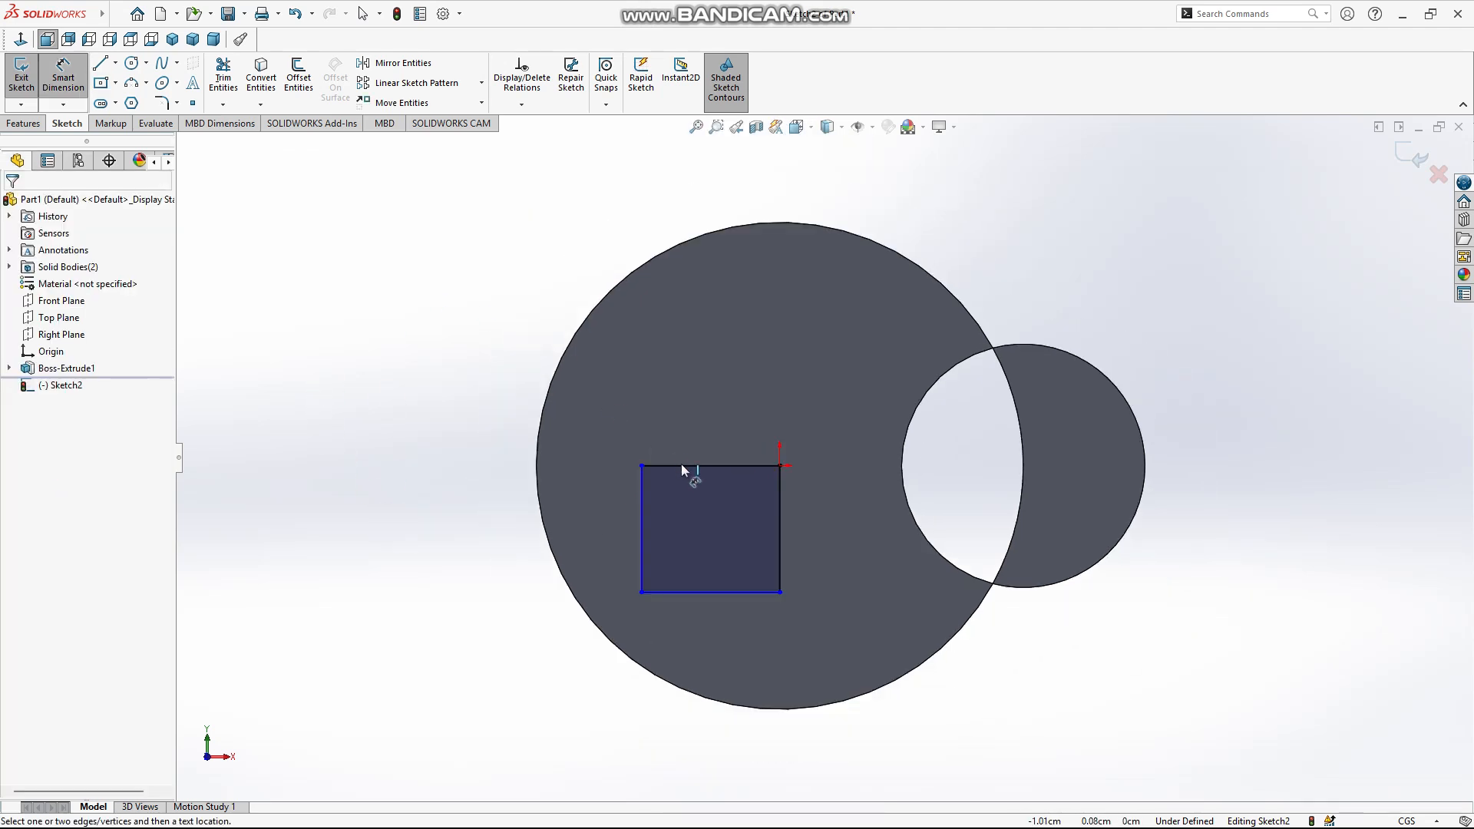
{"action": "left_click", "coordinate": [681, 465]}
{"action": "left_click", "coordinate": [684, 373]}
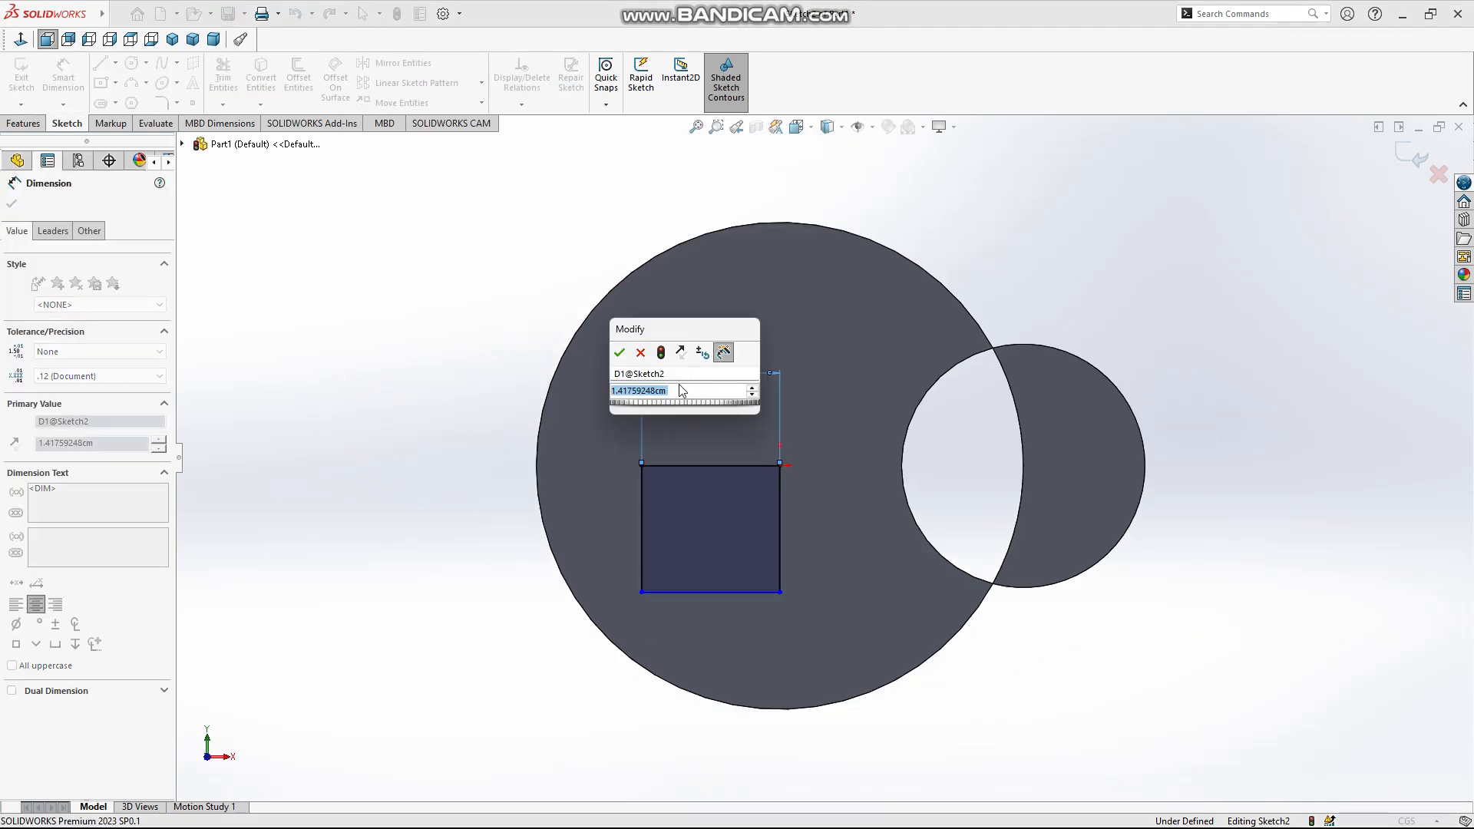
{"action": "type", "text": "3"}
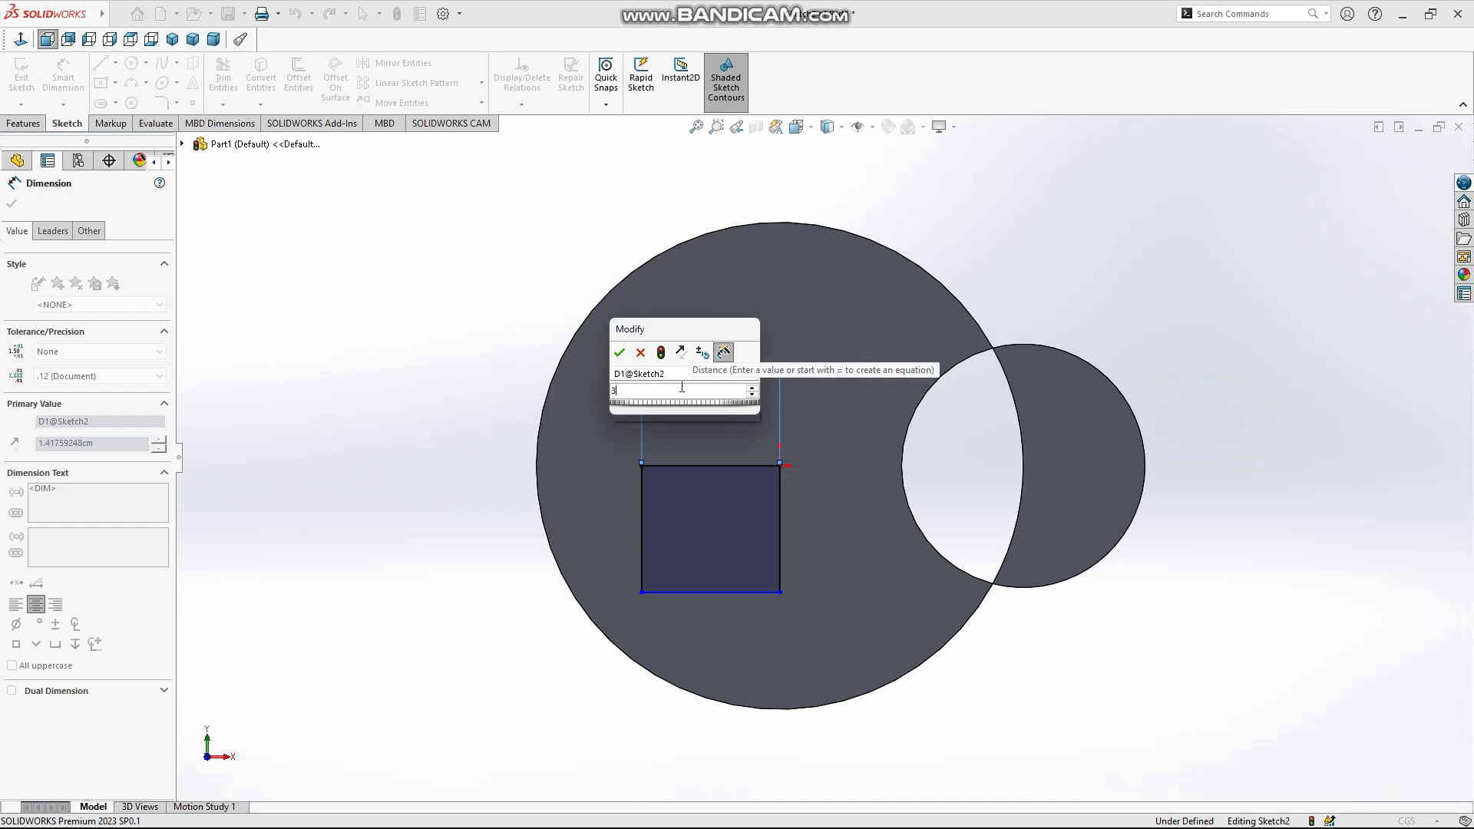
{"action": "left_click", "coordinate": [618, 354]}
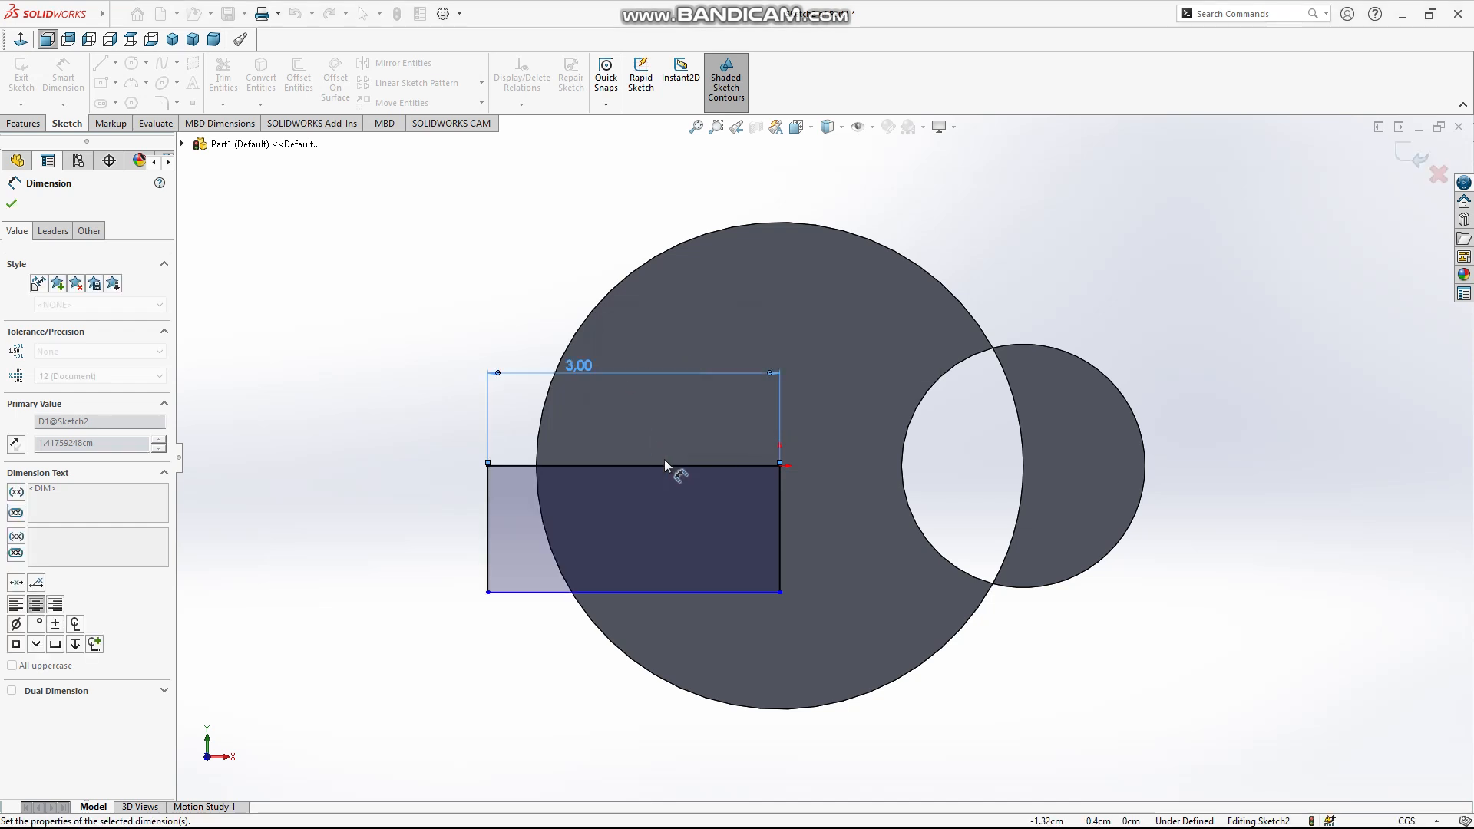
Dimension the rectangle's outer vertical side, taking its 3 cm value from the existing width dimension
{"action": "left_click", "coordinate": [702, 595]}
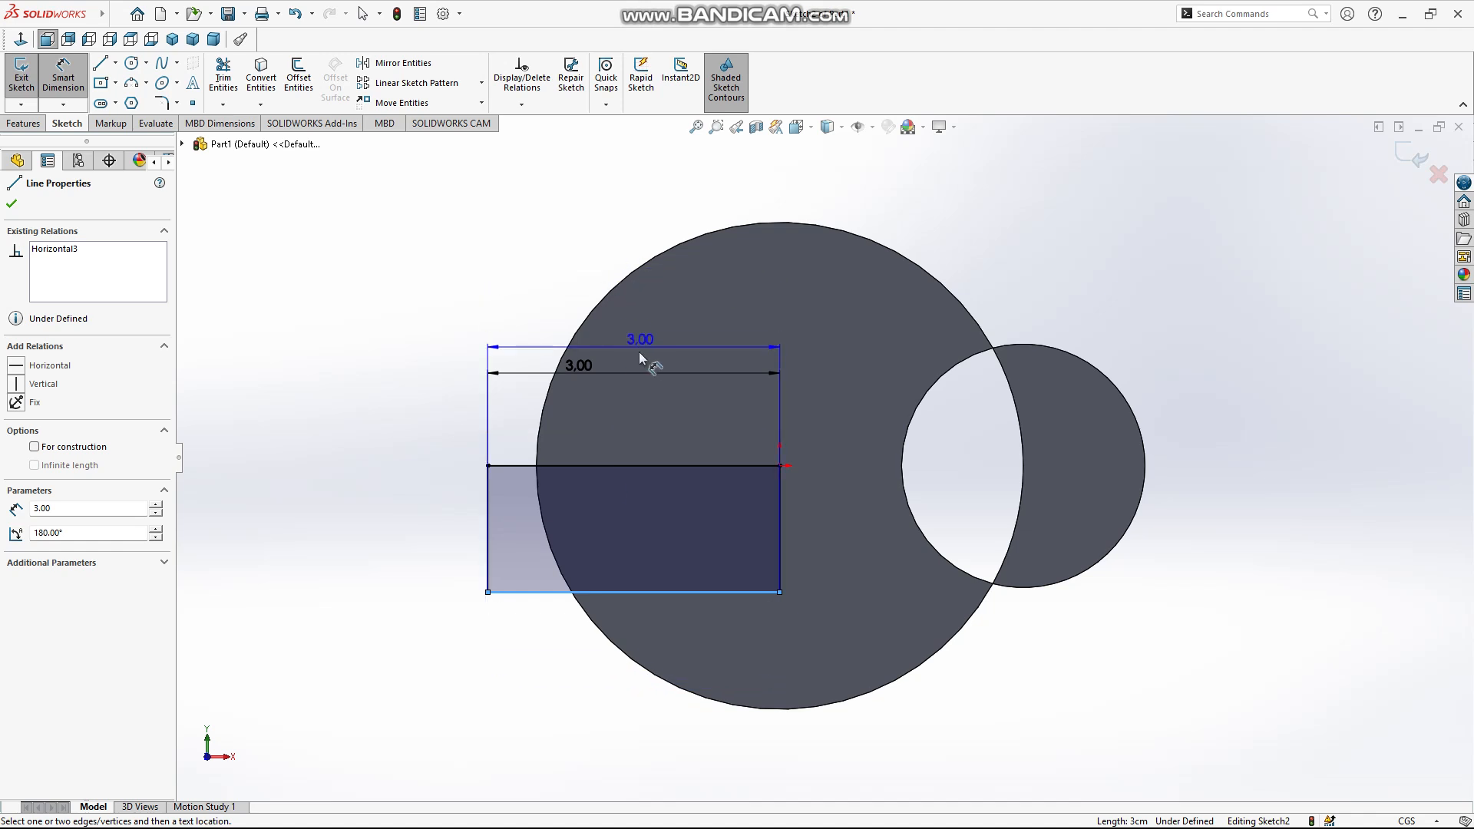
{"action": "key", "text": "Escape"}
{"action": "left_click", "coordinate": [488, 512]}
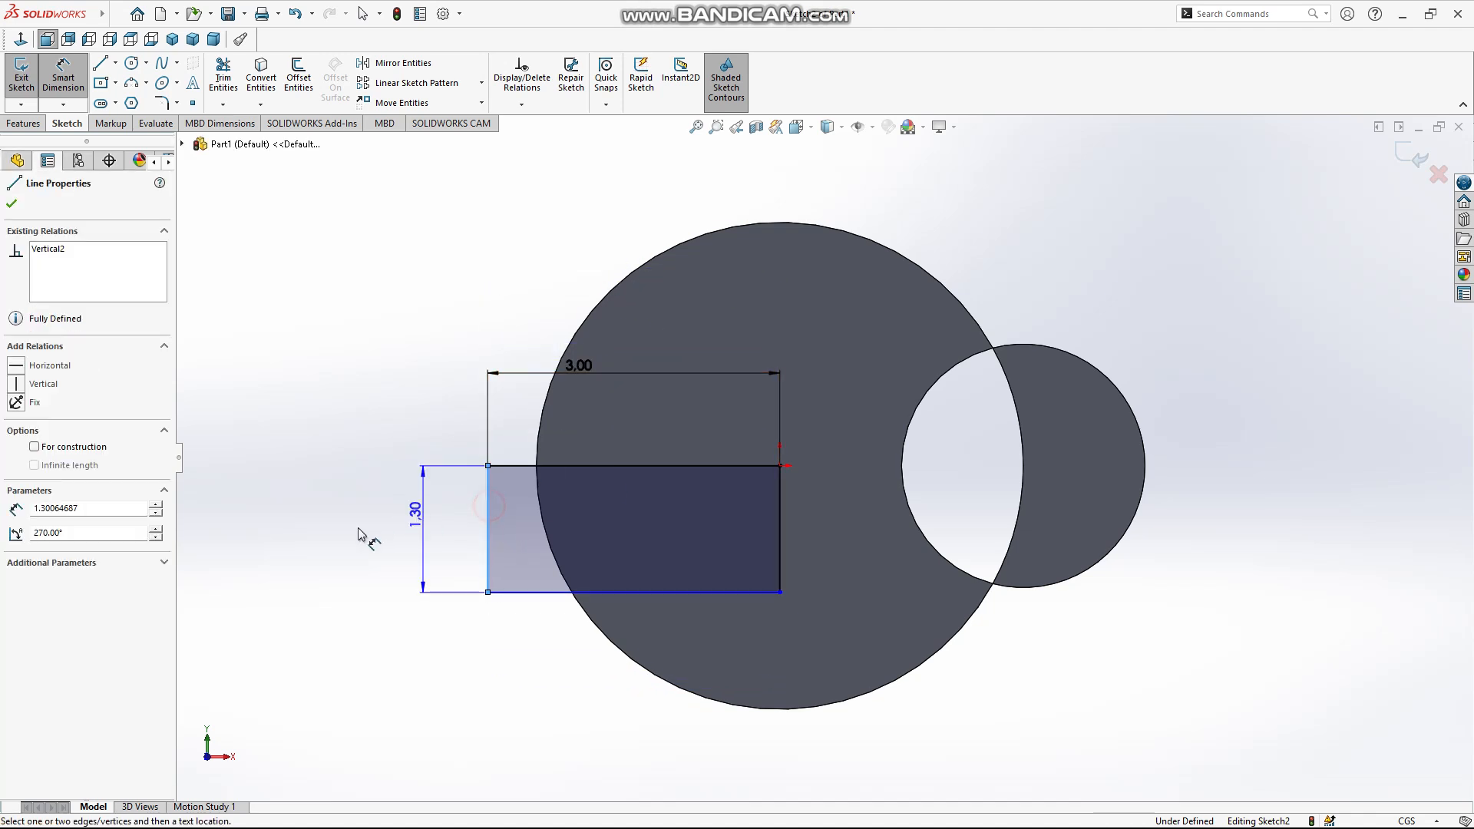
{"action": "left_click", "coordinate": [360, 530]}
{"action": "left_click", "coordinate": [573, 366]}
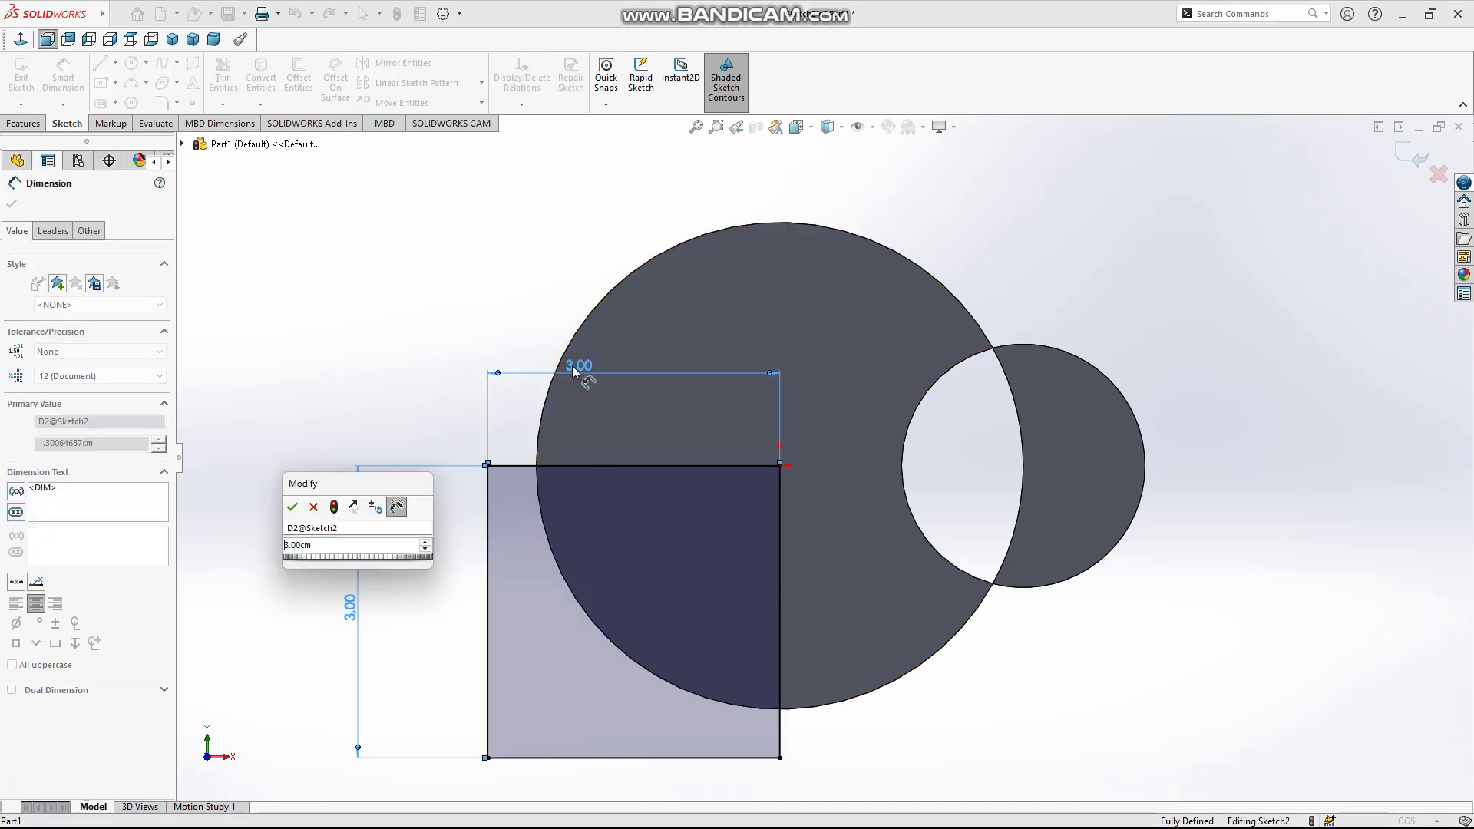
{"action": "left_click", "coordinate": [292, 507]}
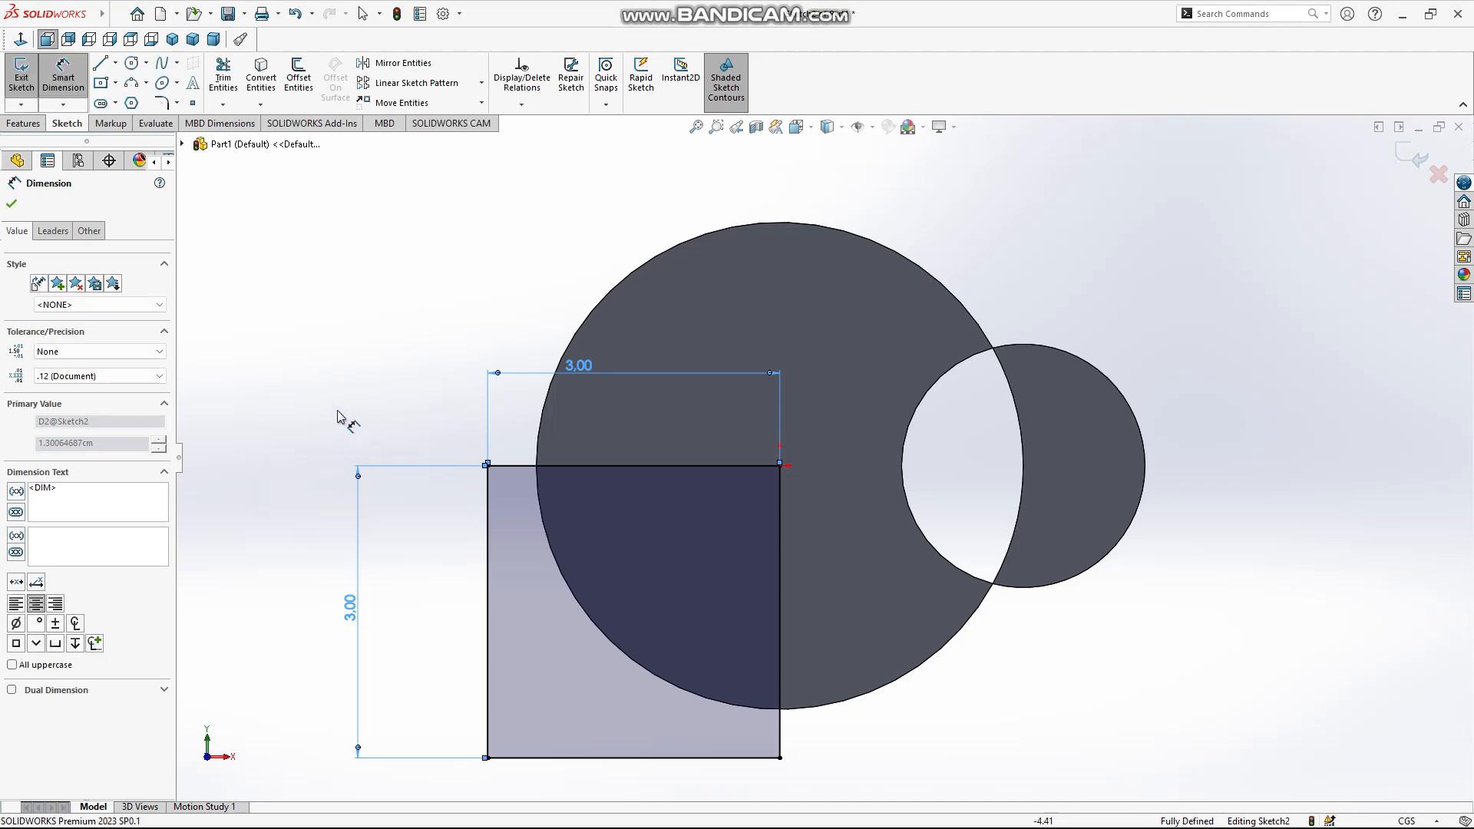
Start a Boss-Extrude of the square with the Up To Surface end condition, ending at the large disc's bottom face
{"action": "left_click", "coordinate": [23, 124]}
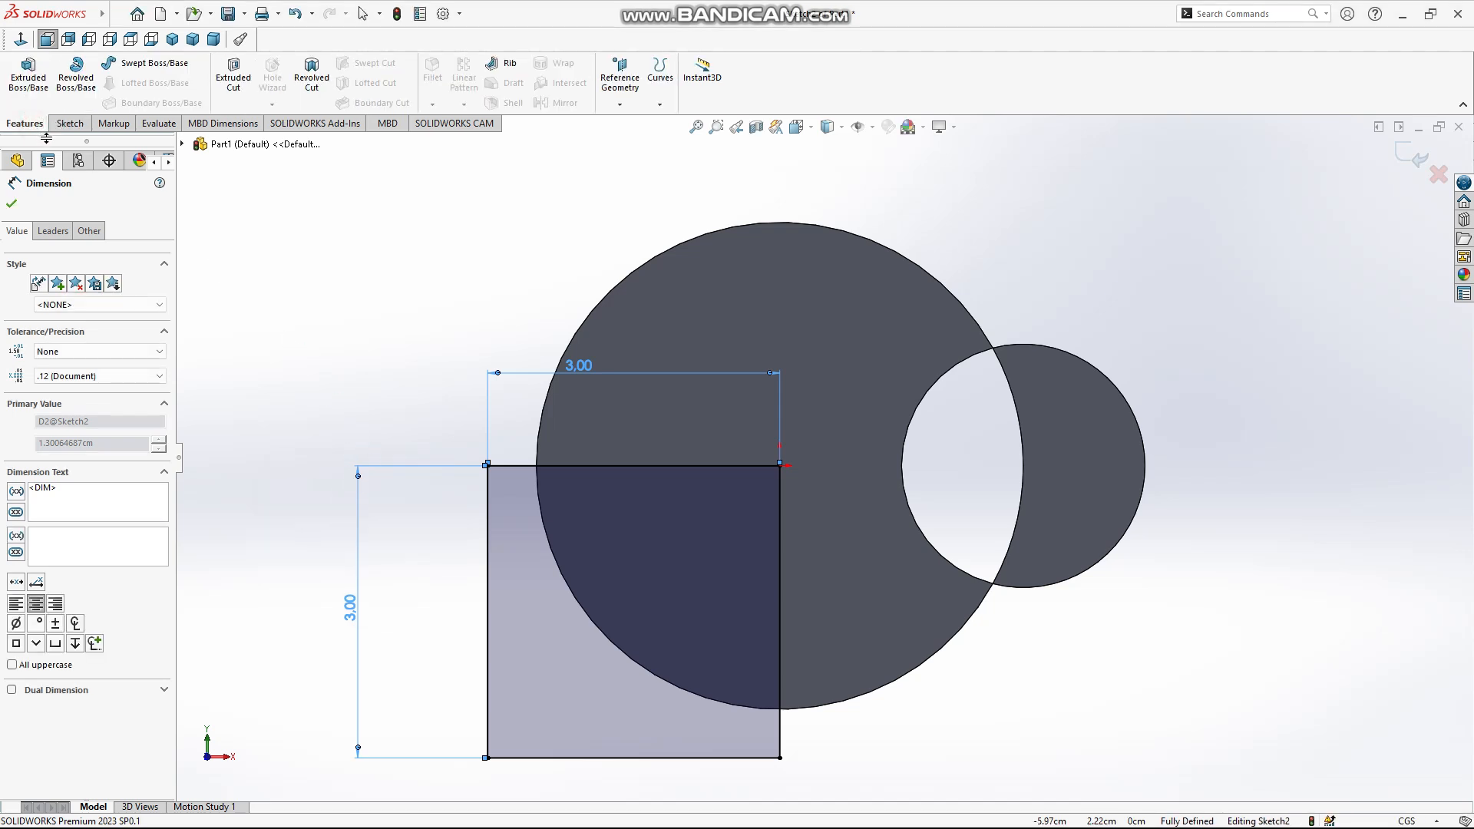
{"action": "left_click", "coordinate": [31, 80]}
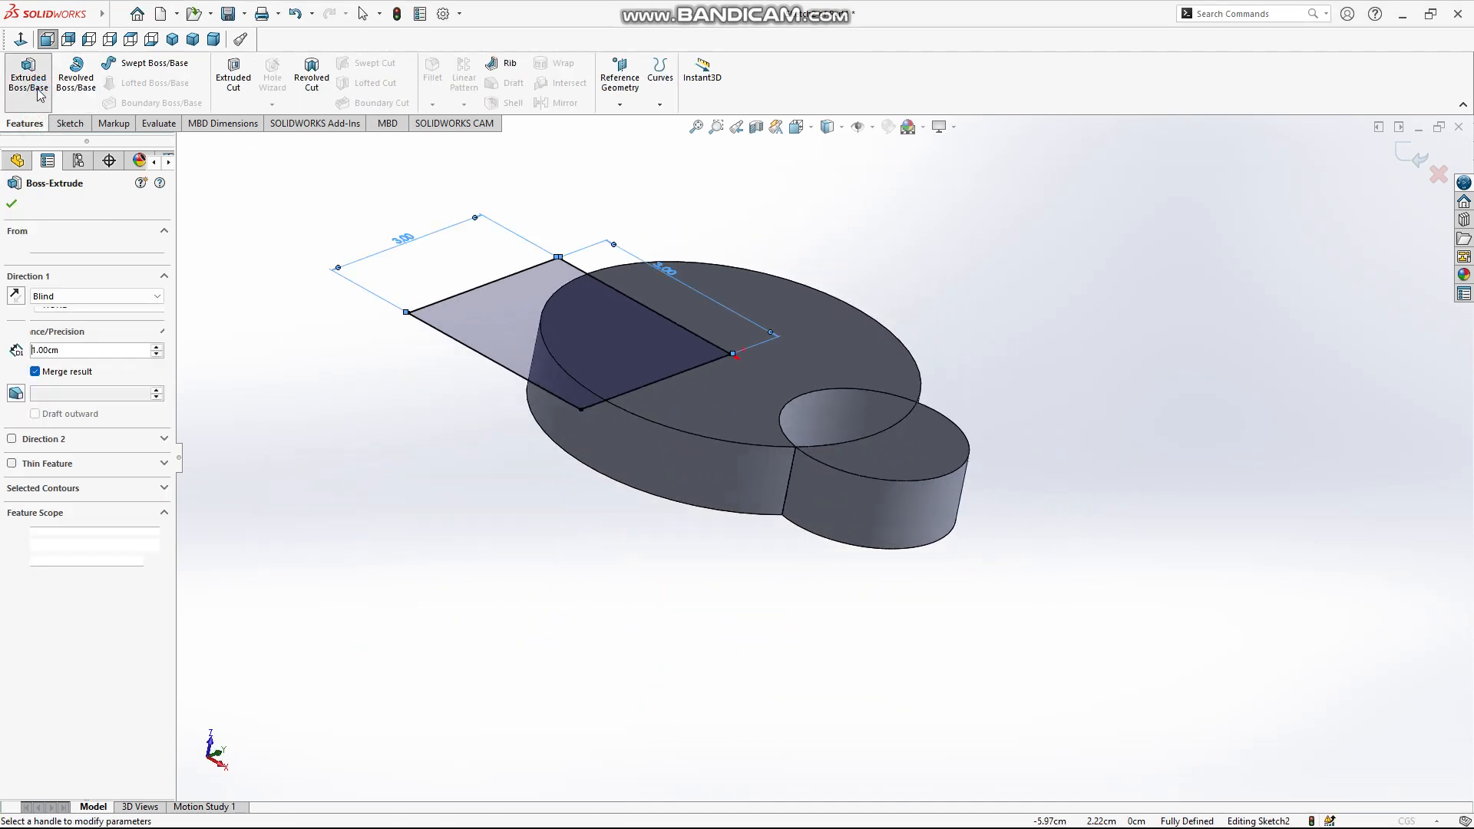
{"action": "left_click", "coordinate": [96, 298]}
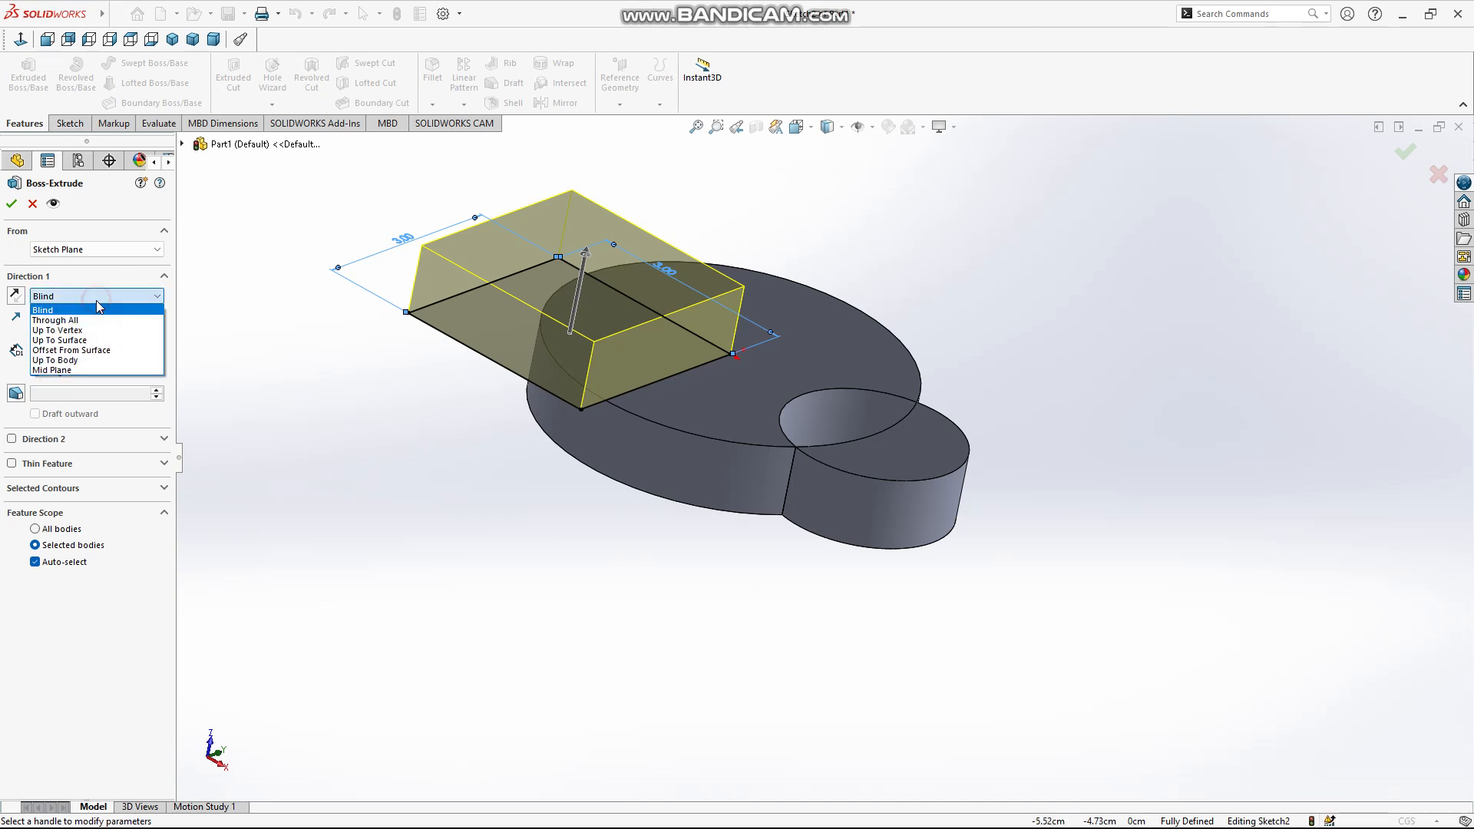
{"action": "left_click", "coordinate": [96, 342]}
{"action": "middle_click_drag", "start_coordinate": [729, 464], "coordinate": [739, 237]}
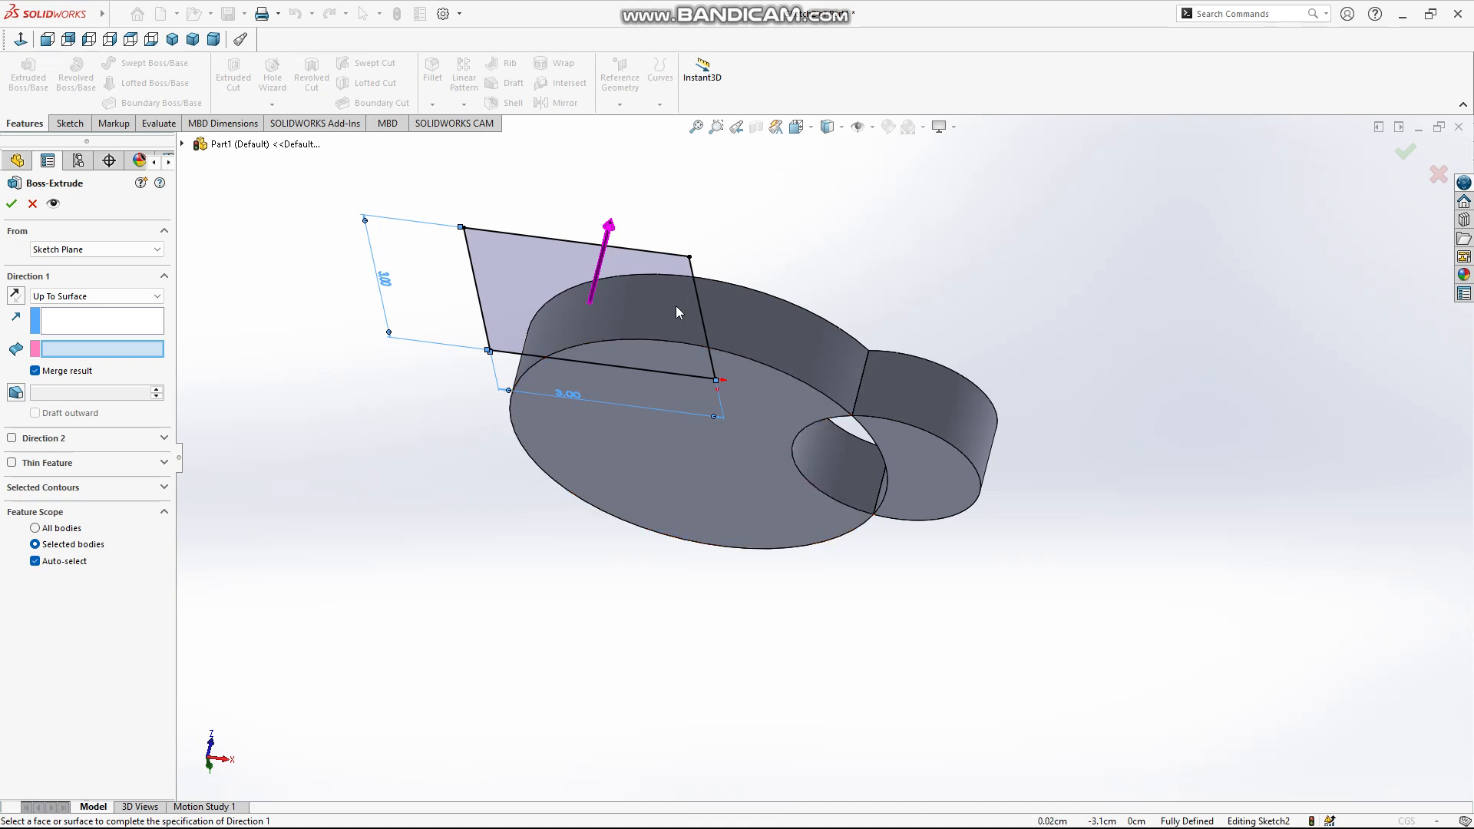
{"action": "left_click", "coordinate": [772, 405]}
{"action": "middle_click_drag", "start_coordinate": [772, 405], "coordinate": [580, 376]}
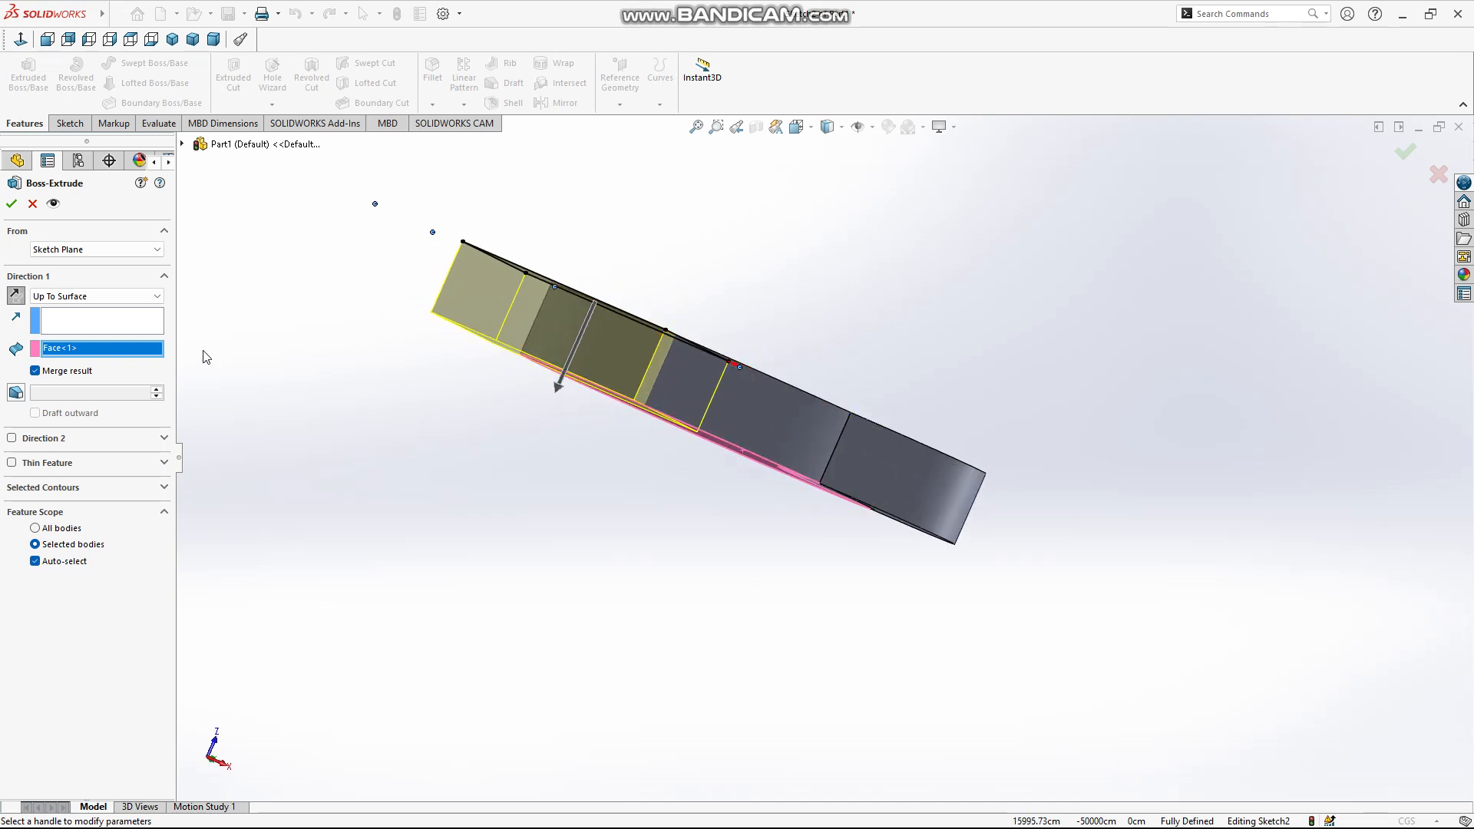
Try the Up To Body end condition, picking the small body and then the large body as the target
{"action": "left_click", "coordinate": [128, 296]}
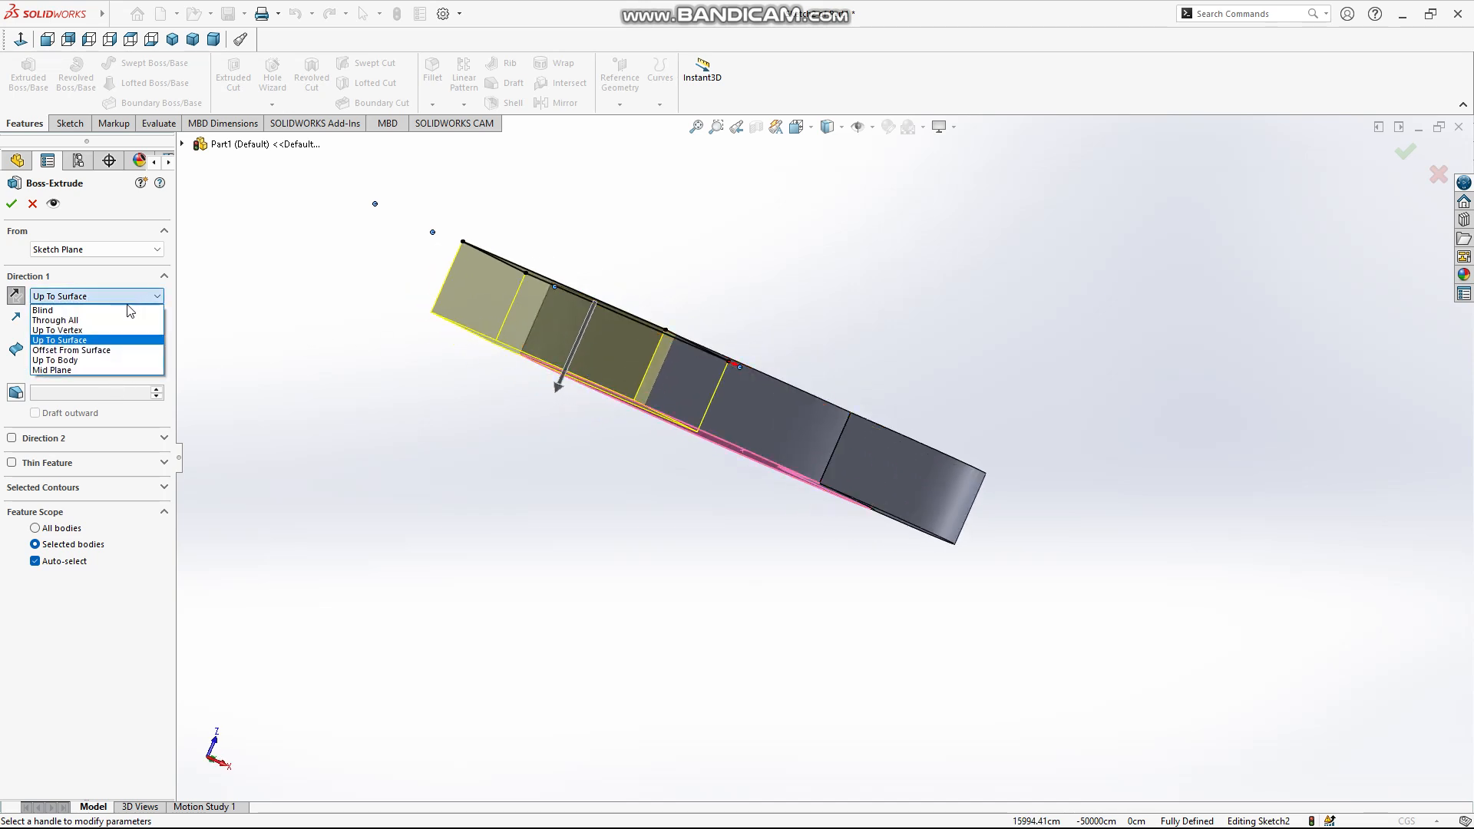
{"action": "left_click", "coordinate": [109, 365]}
{"action": "middle_click_drag", "start_coordinate": [734, 425], "coordinate": [775, 468]}
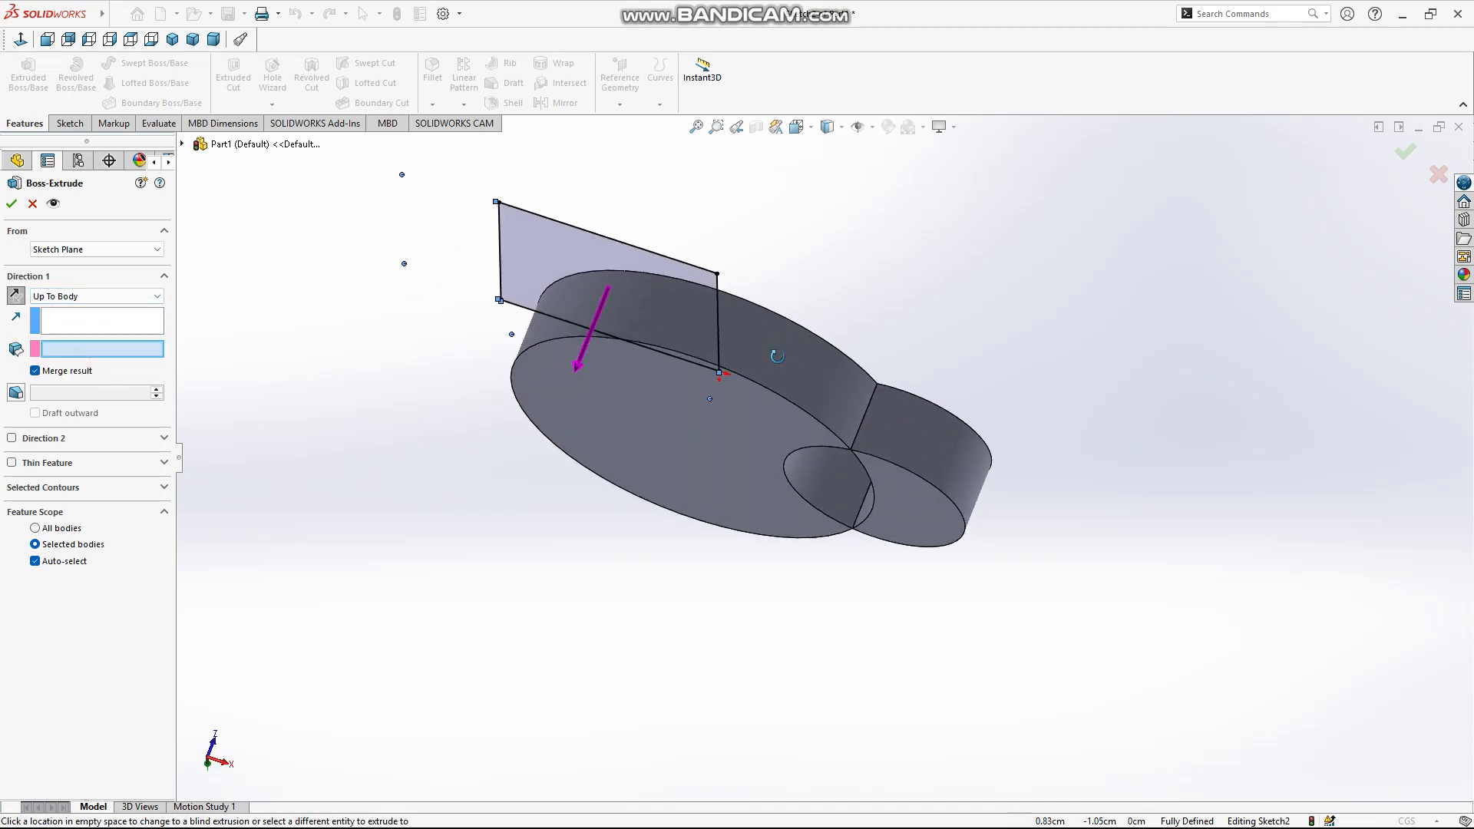
{"action": "left_click", "coordinate": [821, 393]}
{"action": "left_click", "coordinate": [896, 439]}
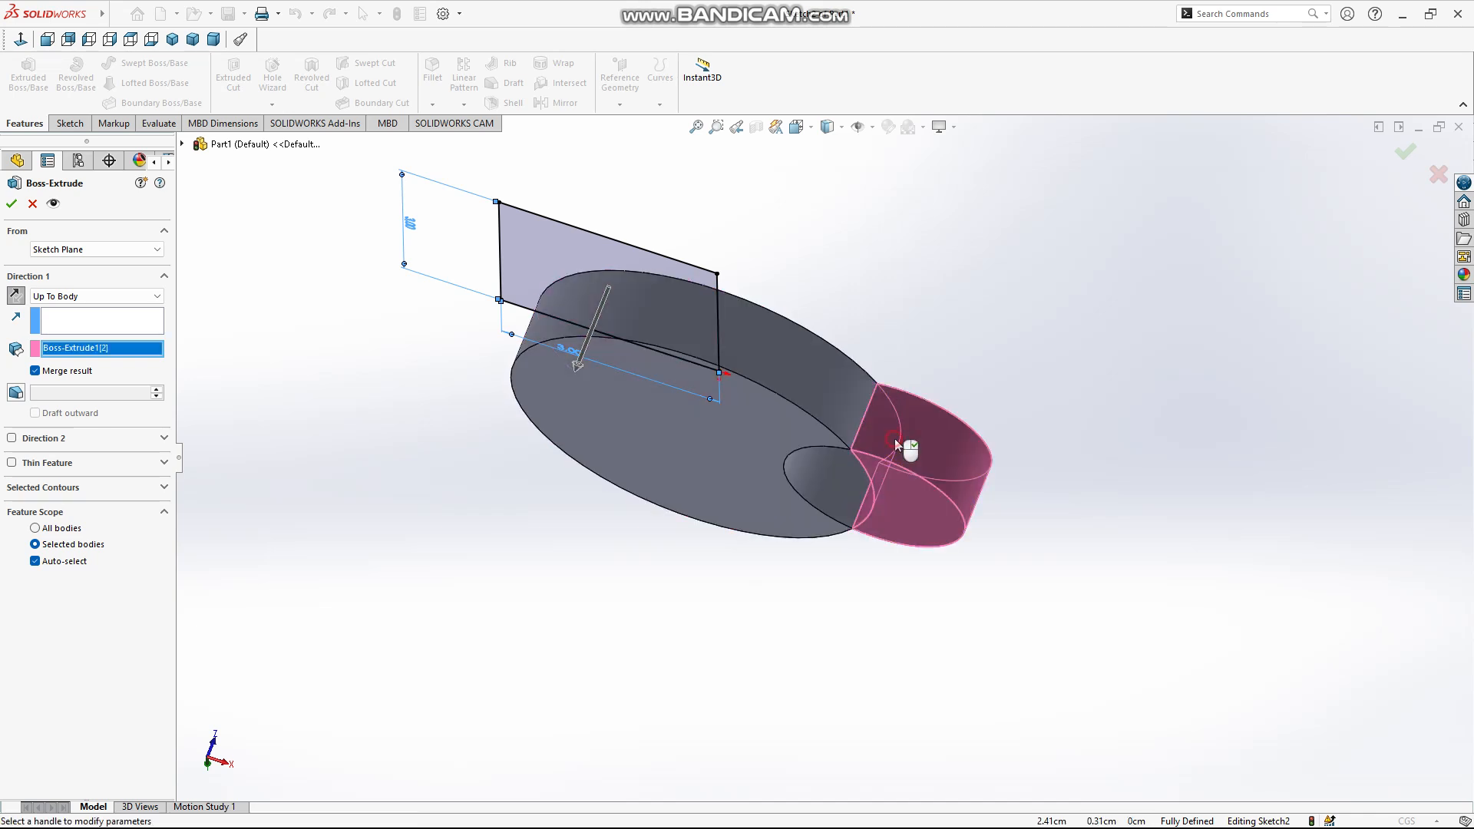
{"action": "left_click", "coordinate": [715, 472]}
{"action": "left_click", "coordinate": [694, 446]}
{"action": "middle_click_drag", "start_coordinate": [786, 370], "coordinate": [758, 319]}
{"action": "middle_click_drag", "start_coordinate": [566, 399], "coordinate": [460, 418]}
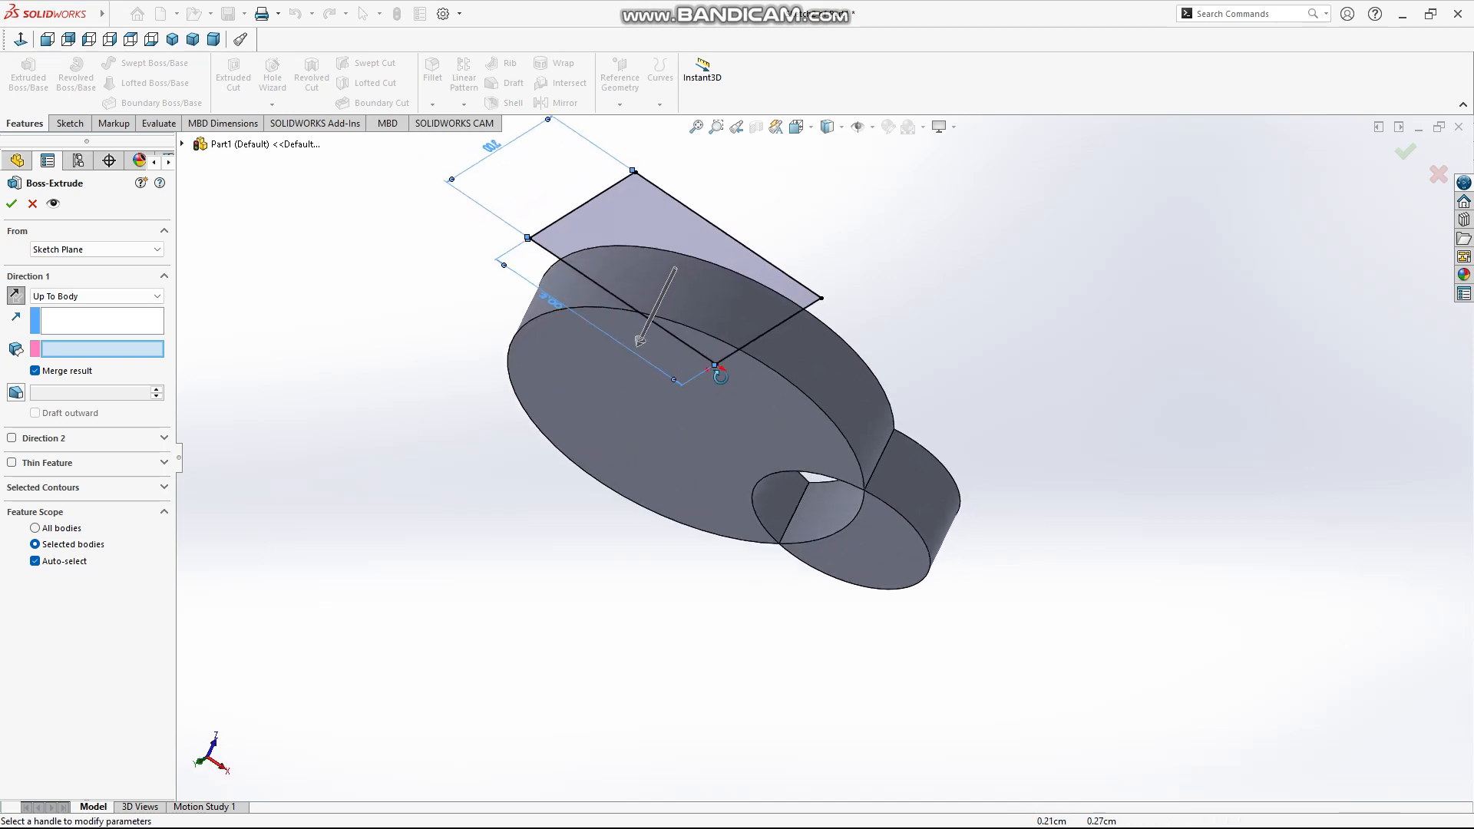
Try the Offset From Surface end condition with the large disc's top face and a 3 cm offset
{"action": "left_click", "coordinate": [130, 295]}
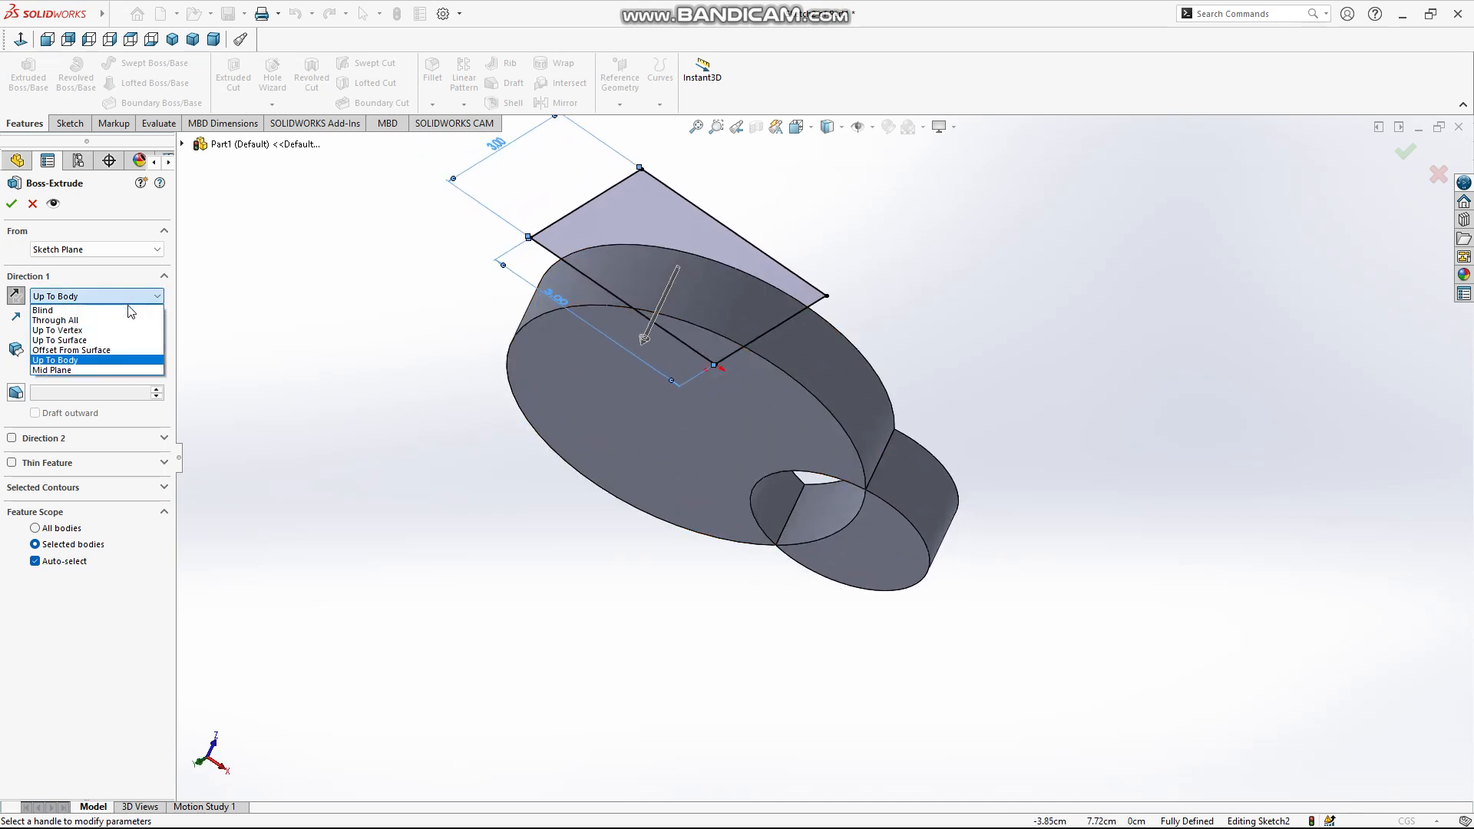
{"action": "left_click", "coordinate": [114, 353]}
{"action": "middle_click_drag", "start_coordinate": [583, 346], "coordinate": [625, 306]}
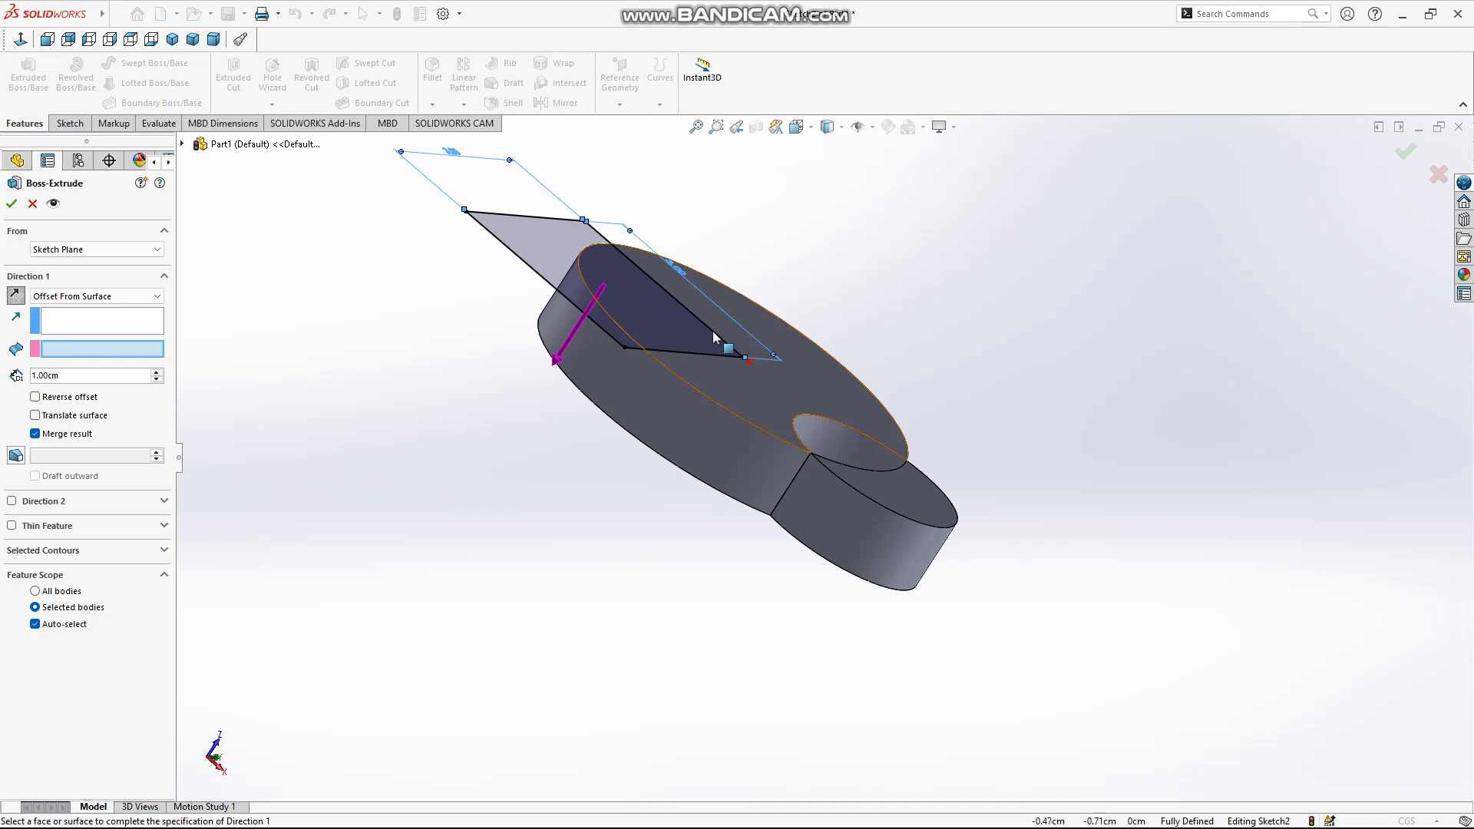
{"action": "left_click", "coordinate": [773, 355]}
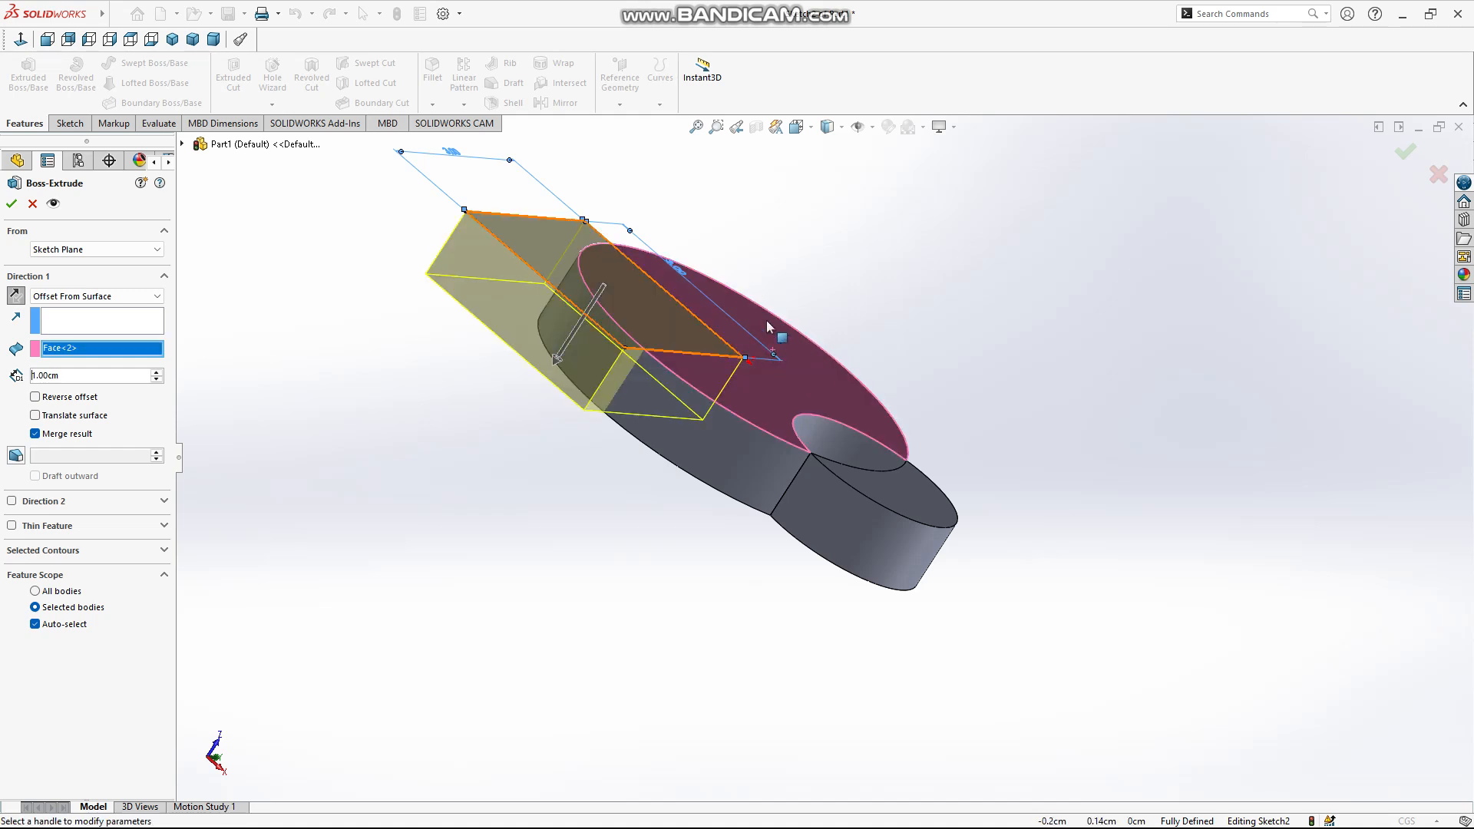
{"action": "left_click", "coordinate": [157, 372]}
{"action": "left_click", "coordinate": [156, 372]}
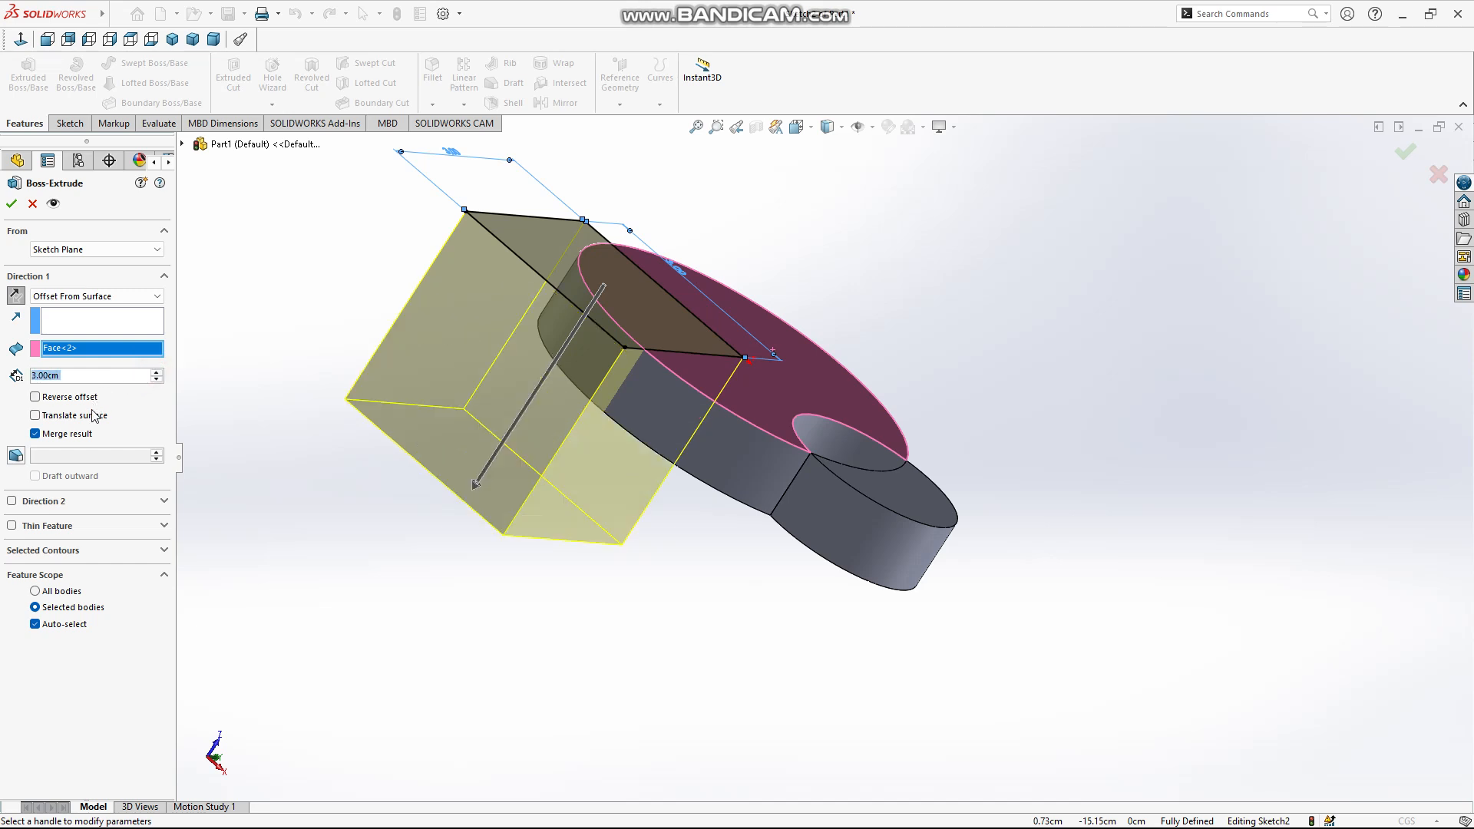
Try the Translate surface, Reverse offset and reverse direction options on the offset extrusion
{"action": "left_click", "coordinate": [35, 415]}
{"action": "left_click", "coordinate": [78, 398]}
{"action": "left_click", "coordinate": [78, 399]}
{"action": "left_click", "coordinate": [15, 295]}
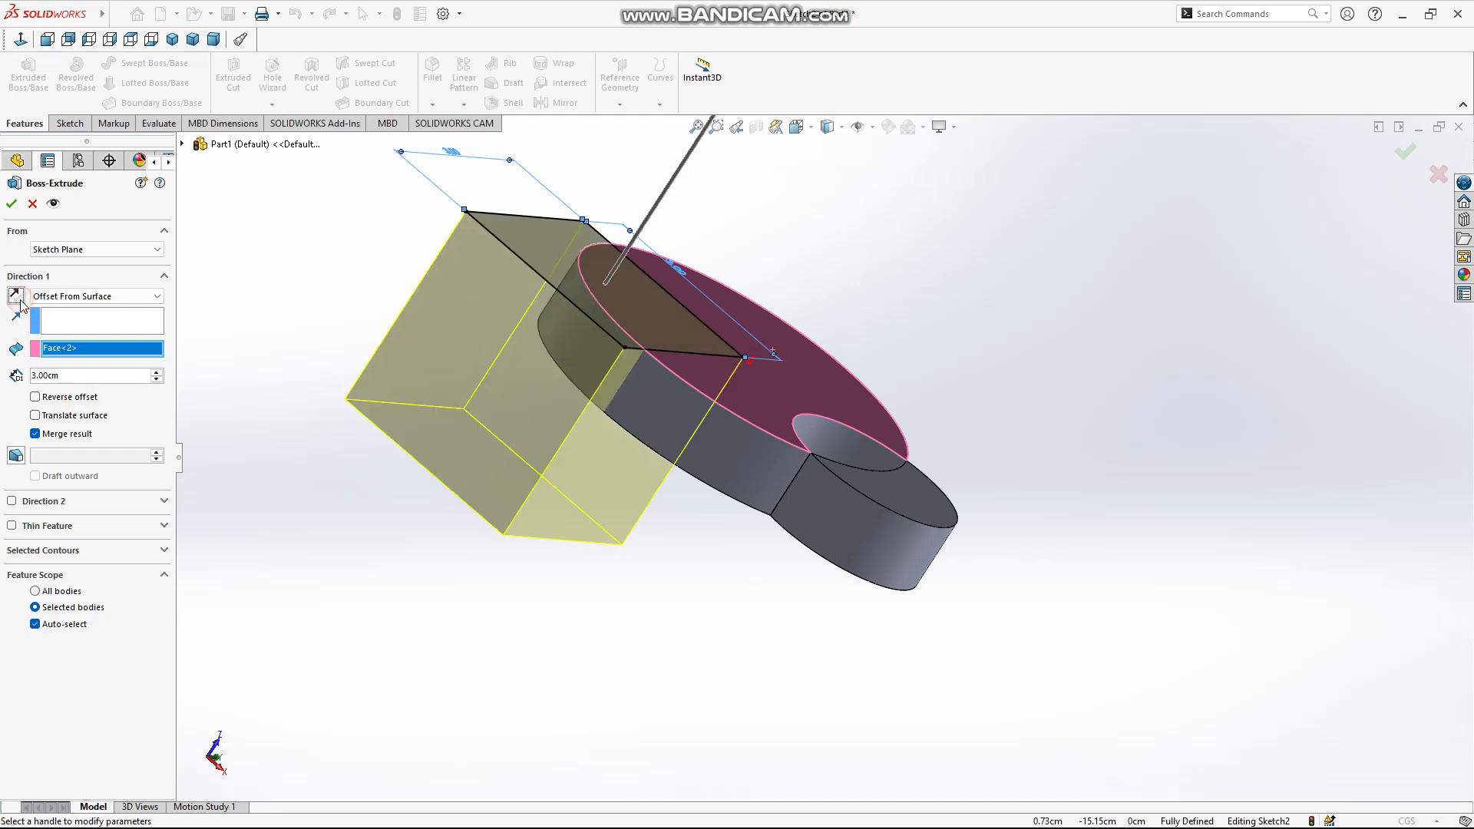
{"action": "left_click", "coordinate": [16, 295]}
{"action": "middle_click_drag", "start_coordinate": [403, 453], "coordinate": [424, 408]}
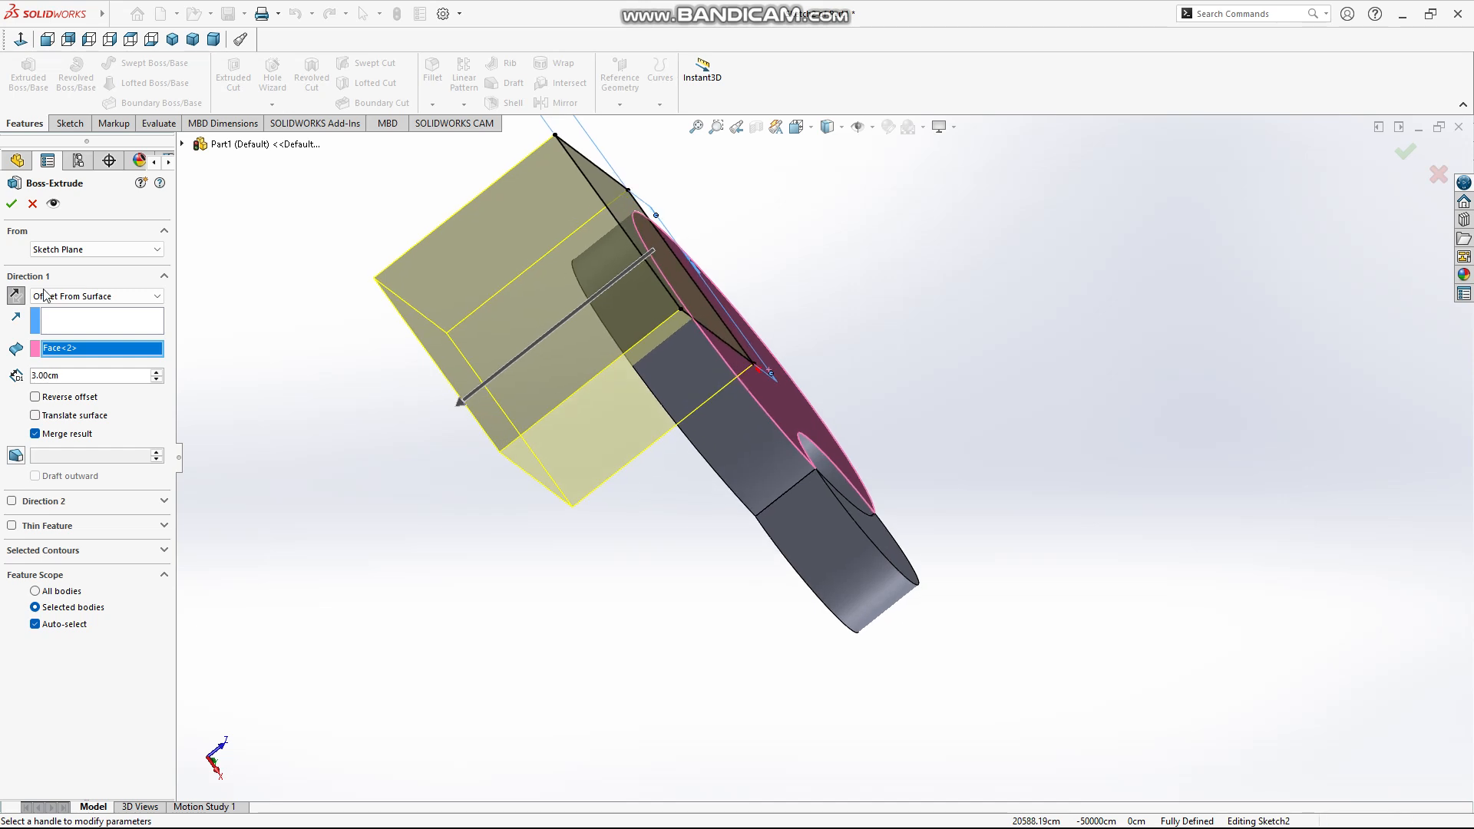
Extrude the square with Up To Vertex, trying the large disc's bottom edge before choosing the small body's bottom edge as the reference
{"action": "left_click", "coordinate": [92, 296]}
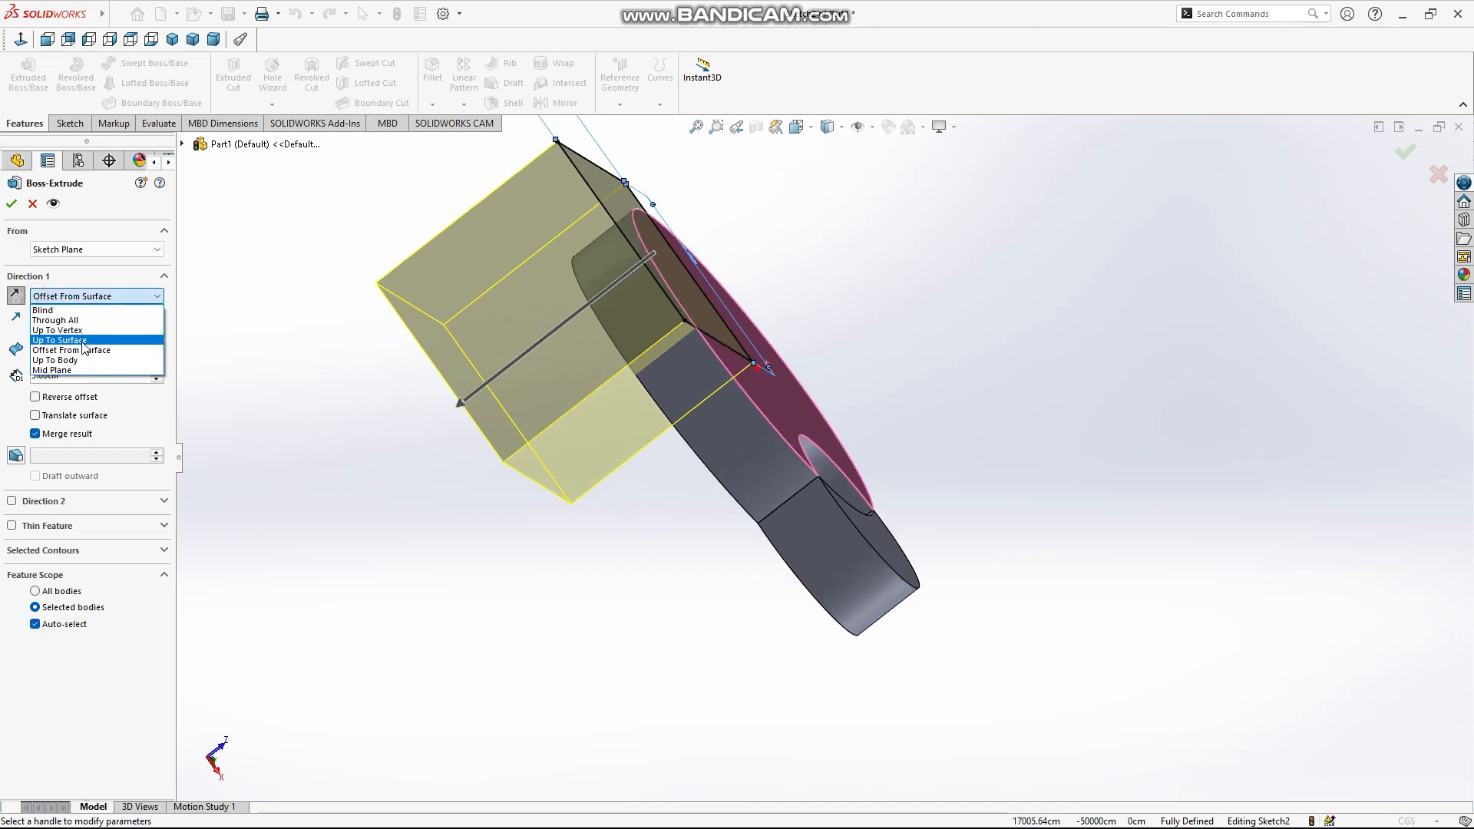
{"action": "left_click", "coordinate": [69, 330]}
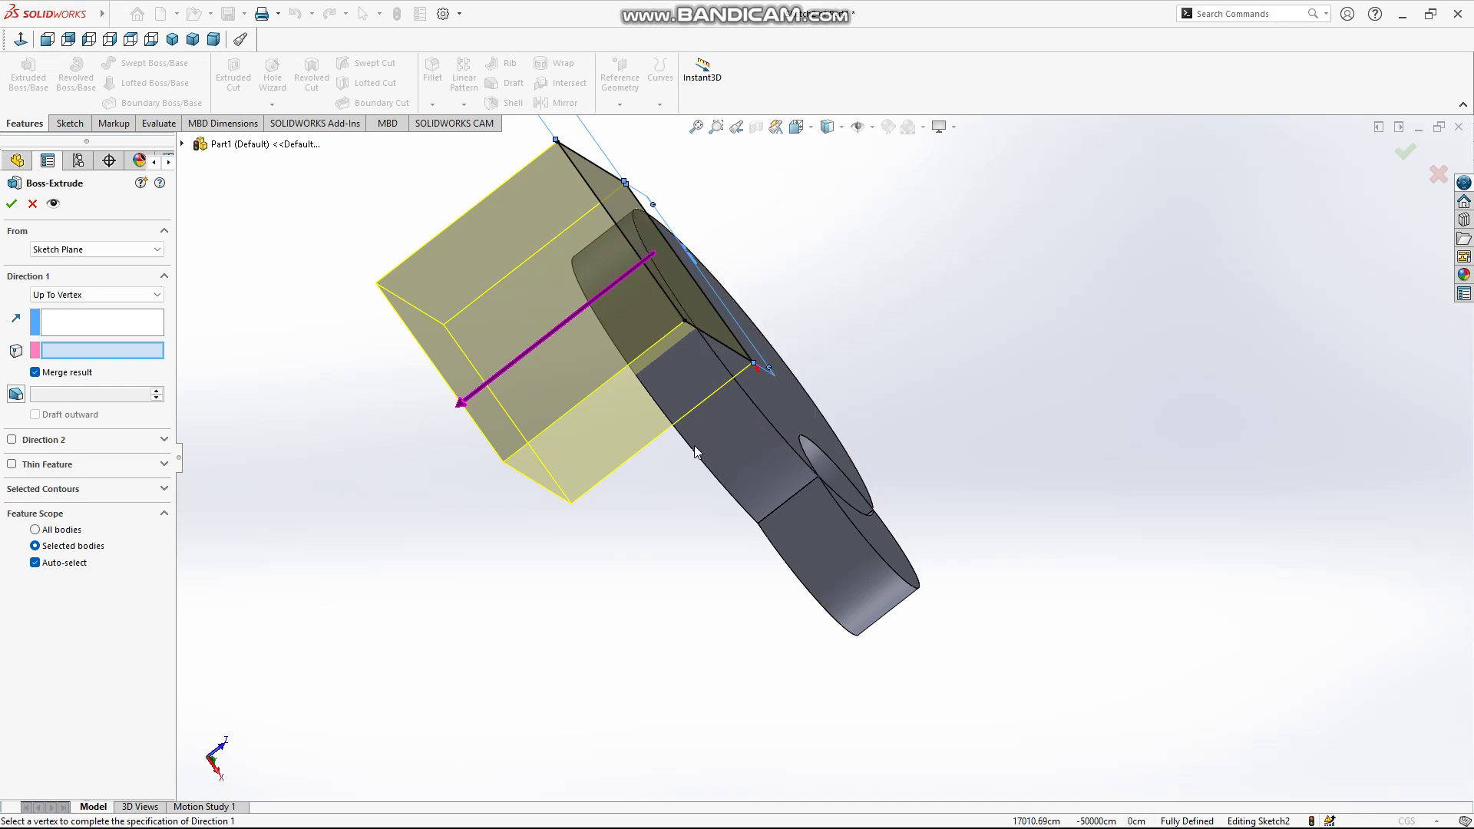
{"action": "scroll", "coordinate": [694, 447], "scroll_direction": "down", "scroll_amount": 2}
{"action": "middle_click_drag", "start_coordinate": [696, 427], "coordinate": [712, 333]}
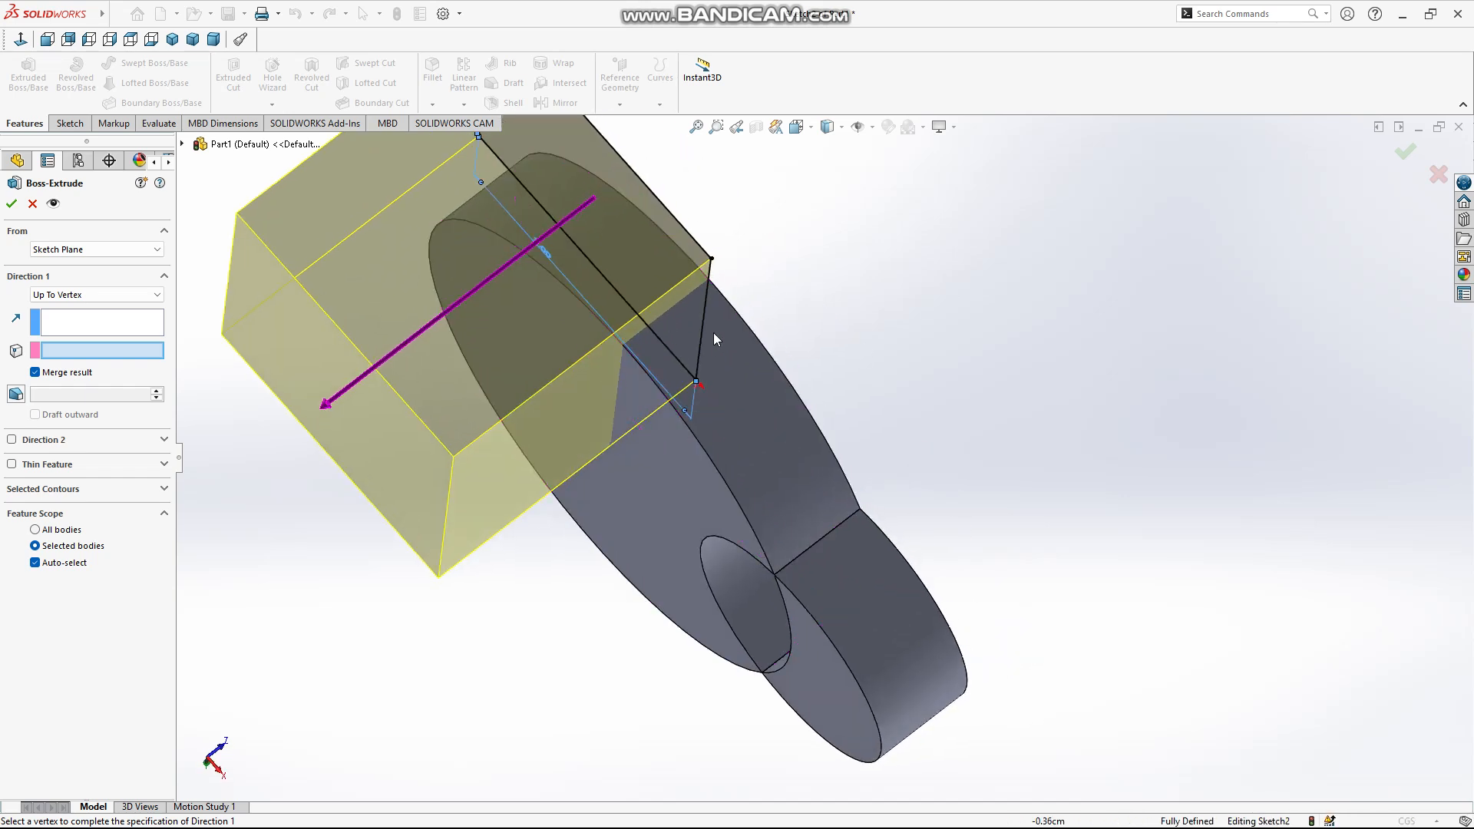
{"action": "left_click", "coordinate": [703, 451]}
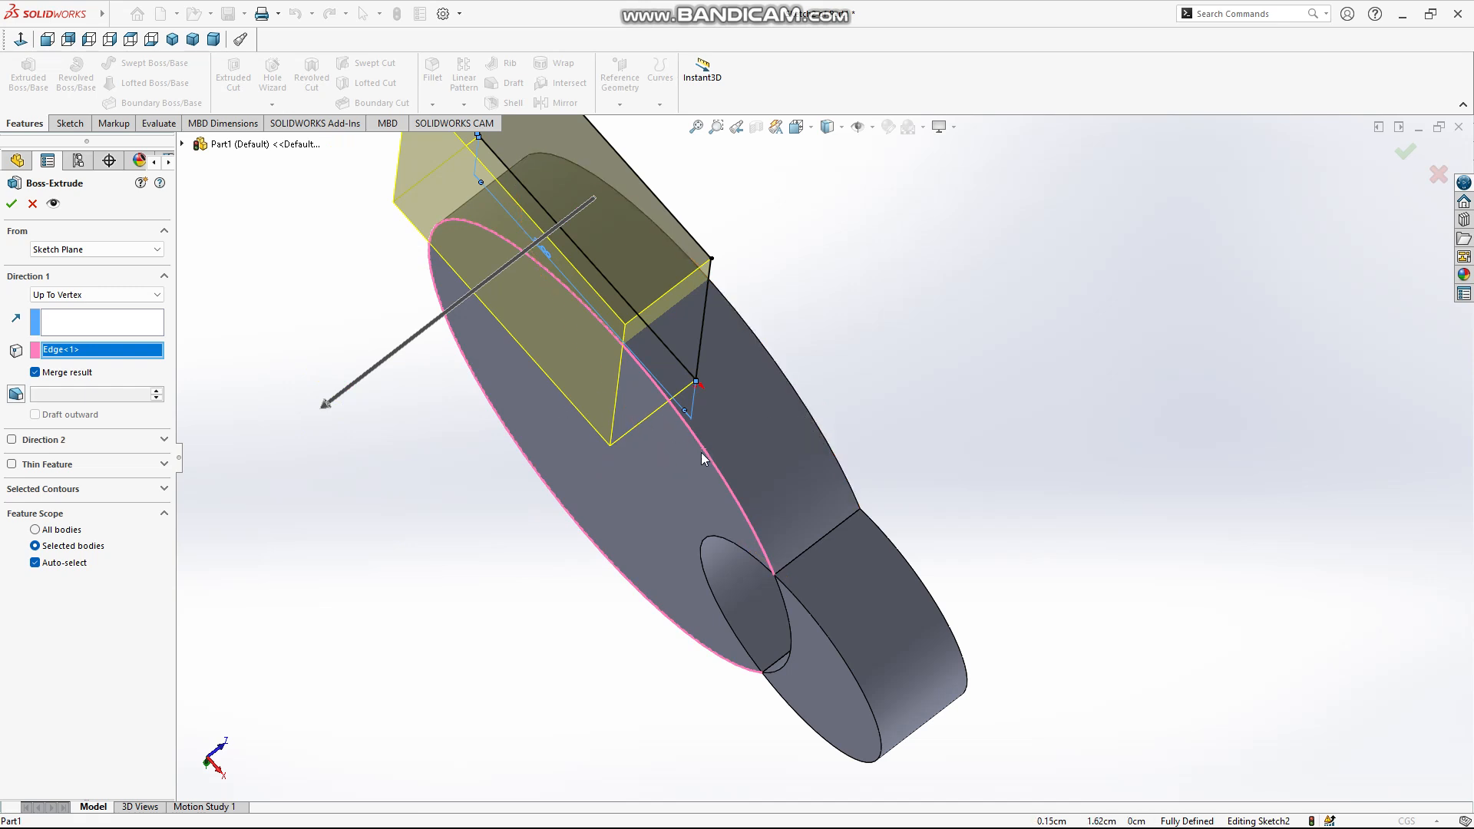
{"action": "left_click", "coordinate": [807, 610]}
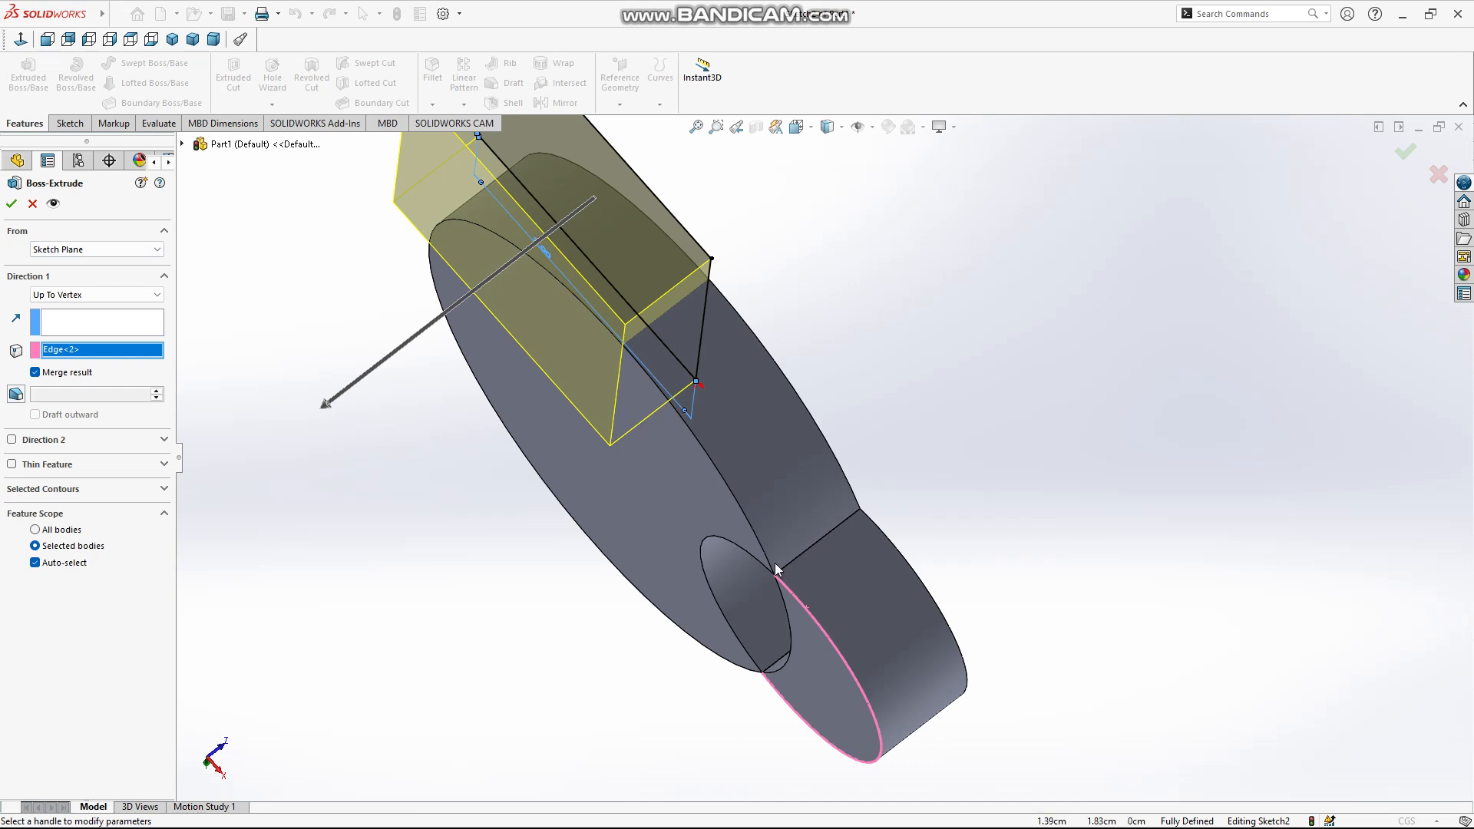
{"action": "left_click", "coordinate": [11, 203]}
{"action": "middle_click_drag", "start_coordinate": [713, 422], "coordinate": [1007, 340]}
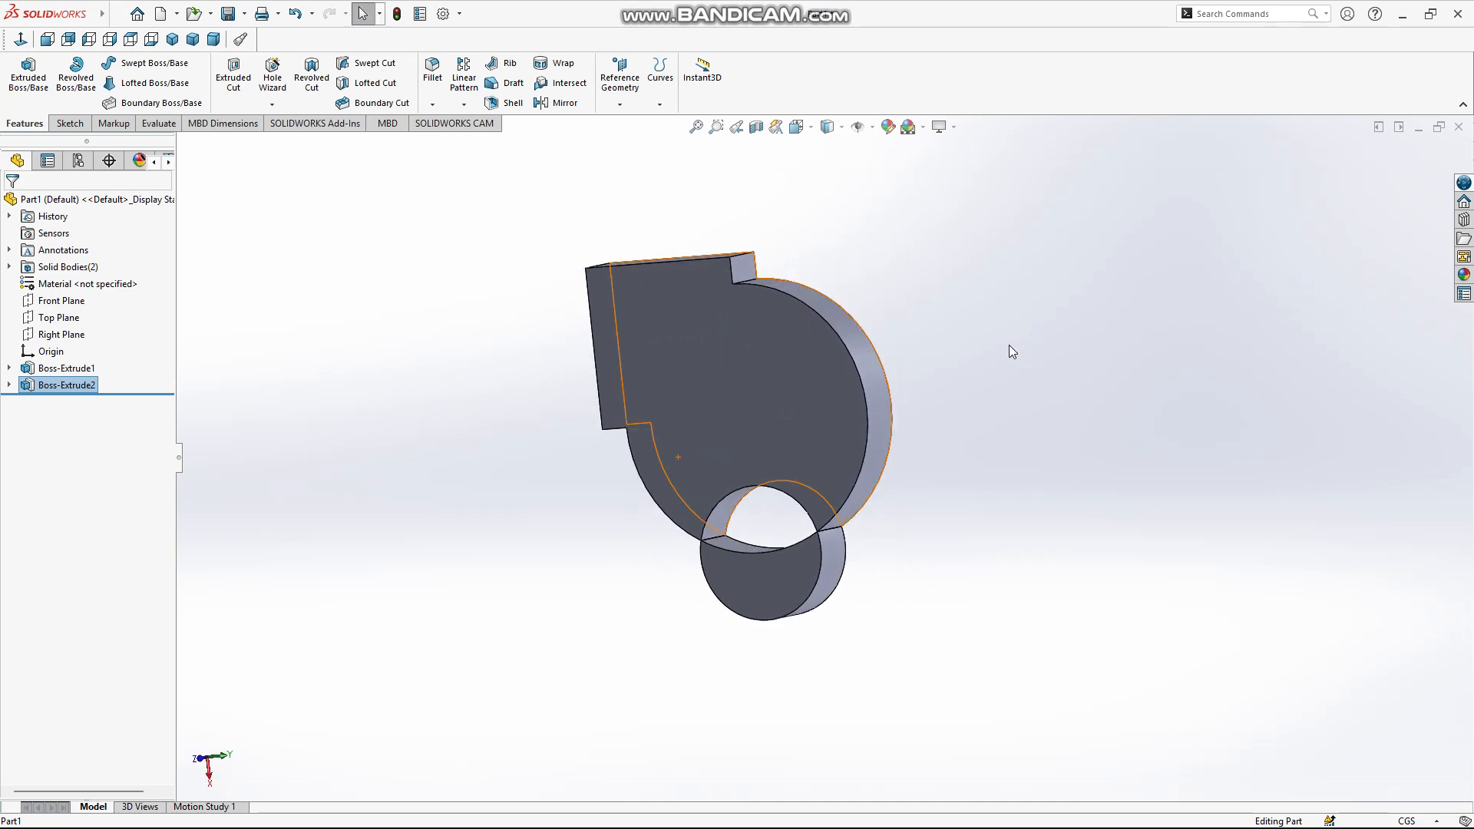